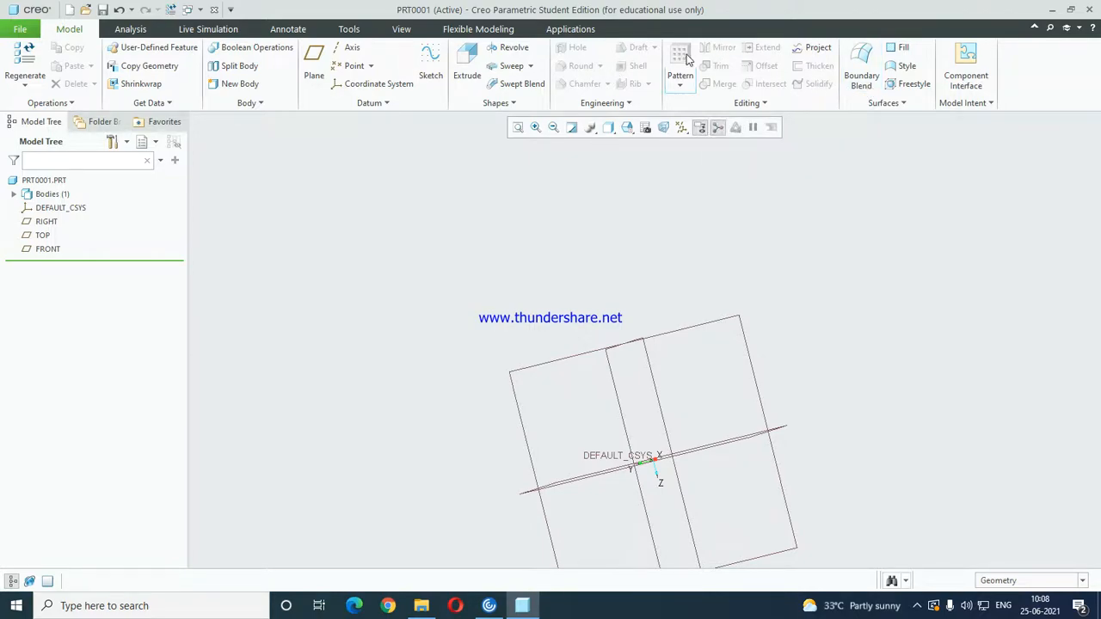
Start a surface extrude with its sketch on the FRONT plane and orient the view parallel to the sketch.
left_click(468, 60)
left_click(110, 103)
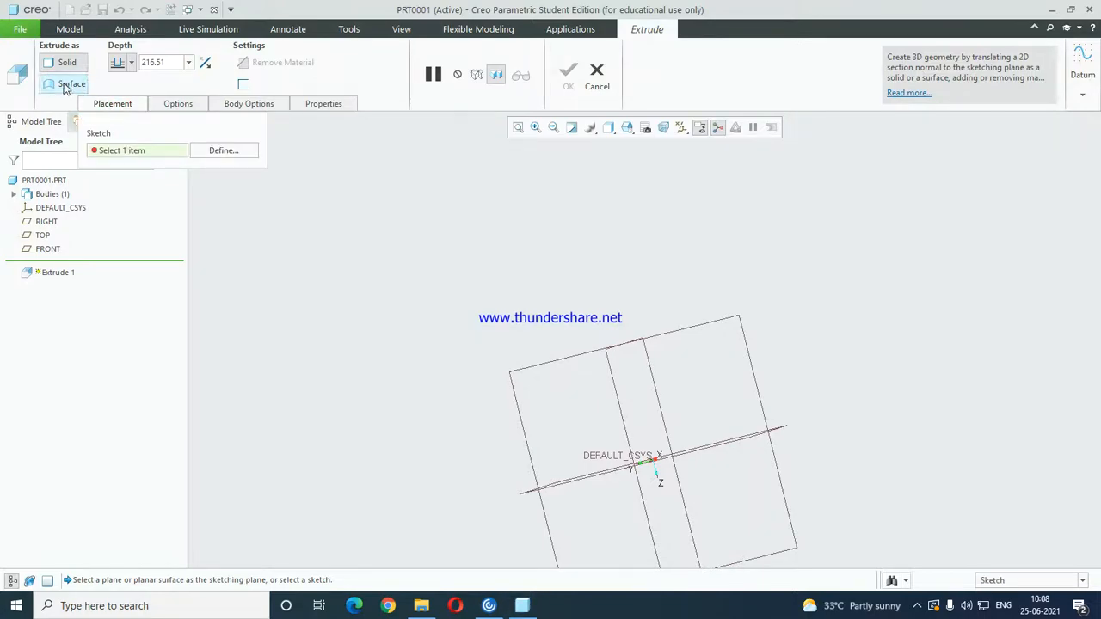
left_click(64, 87)
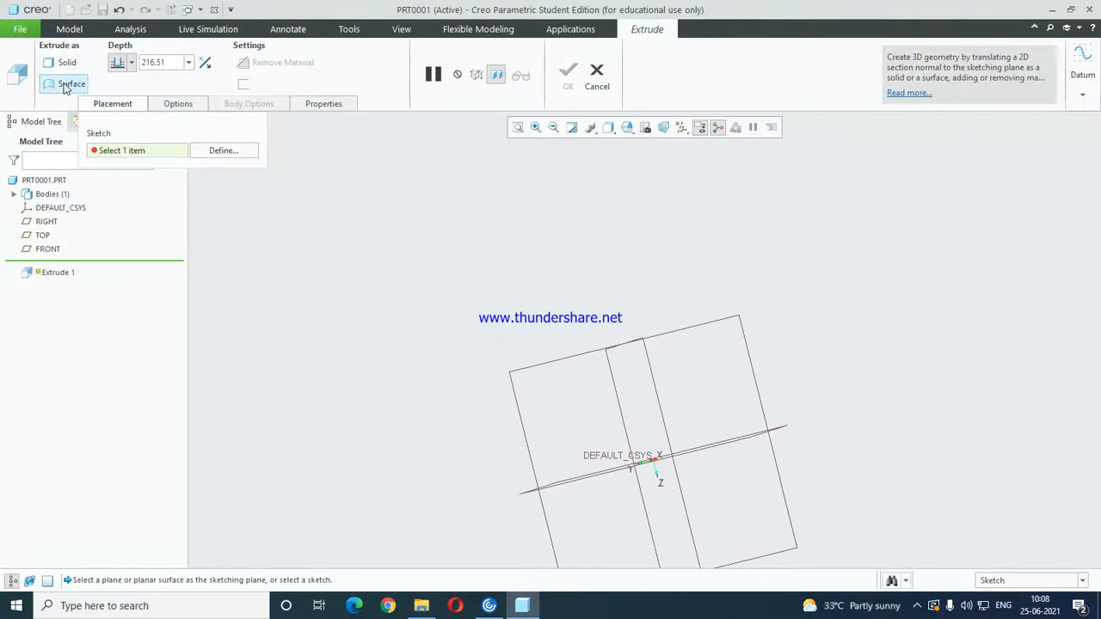
left_click(220, 151)
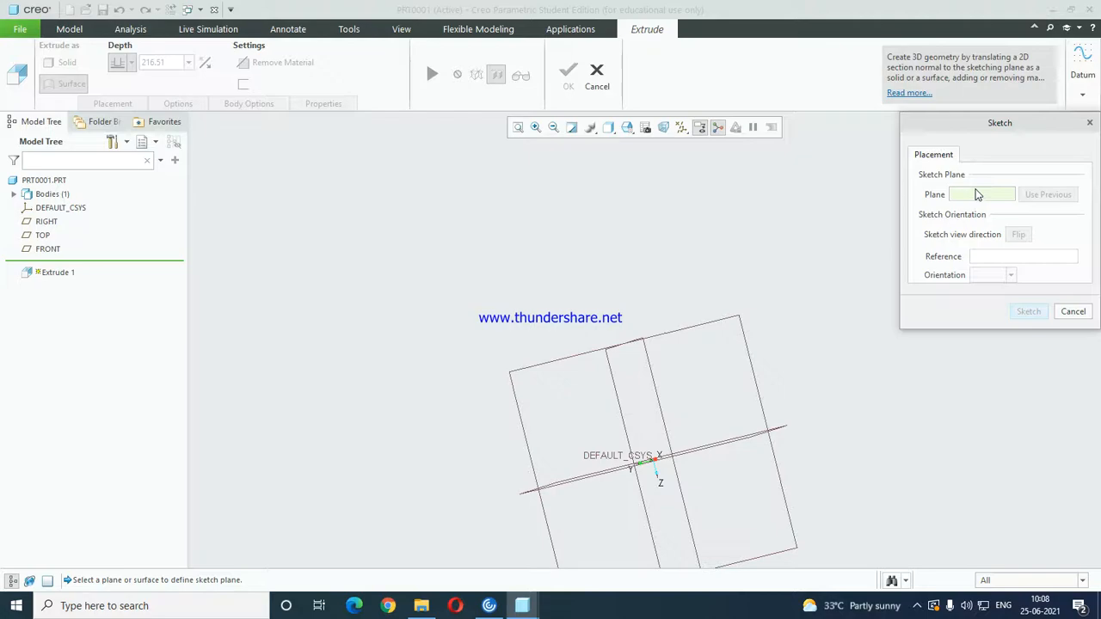
left_click(47, 250)
left_click(1029, 310)
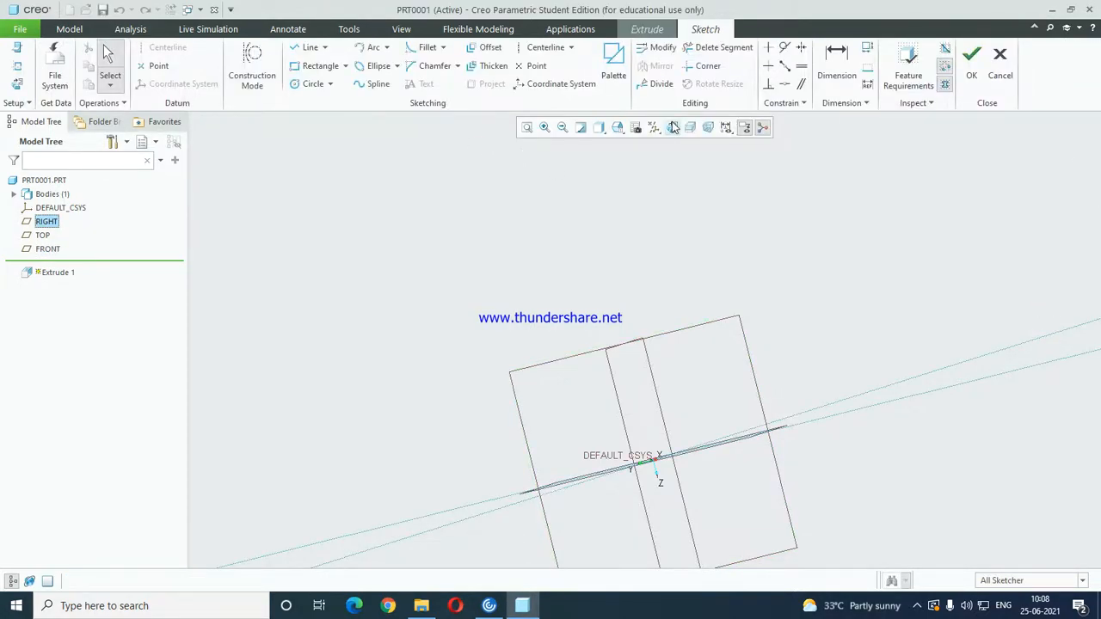
left_click(672, 127)
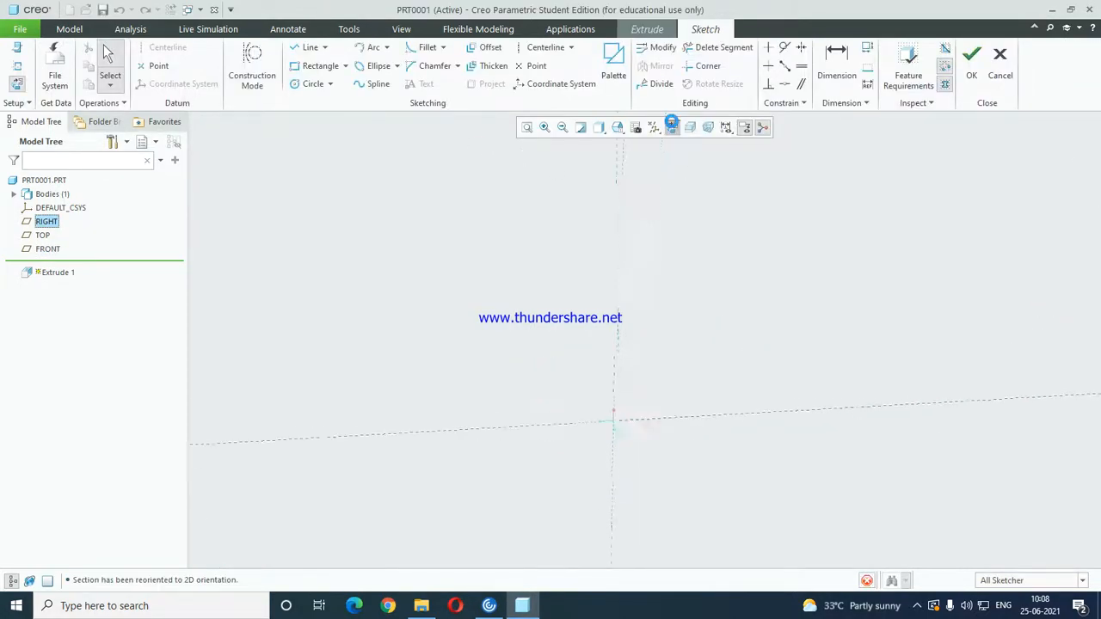
Sketch a horizontal line about 181 long, about 136 above the horizontal reference and crossing the vertical one, and finish the sketch.
left_click(307, 47)
left_click(576, 243)
left_click(706, 242)
middle_click(829, 225)
left_click(729, 205)
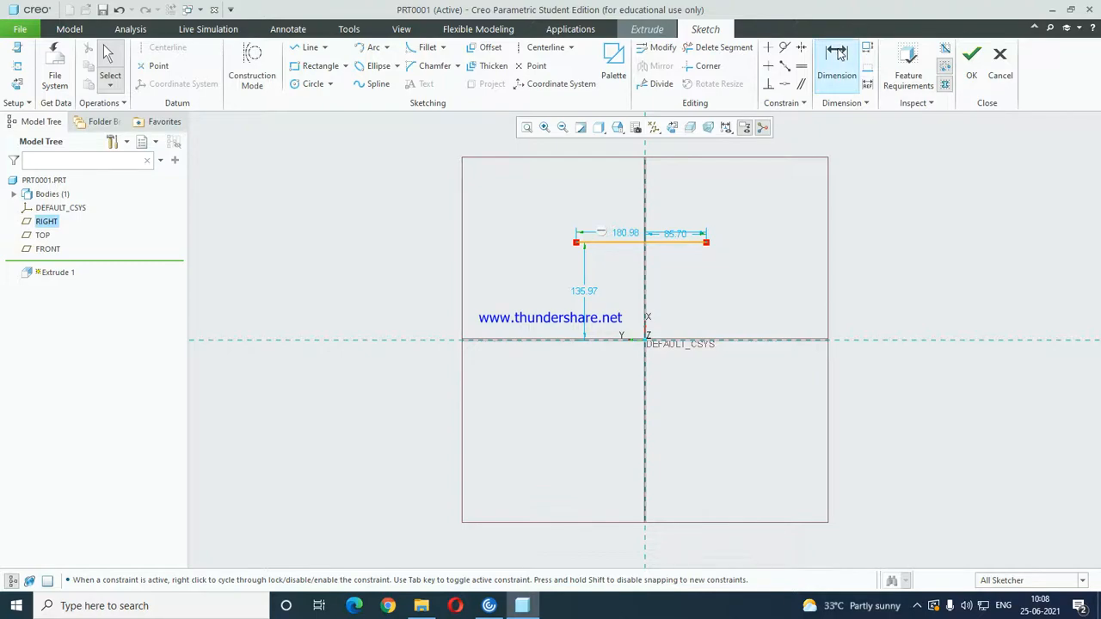
left_click(971, 62)
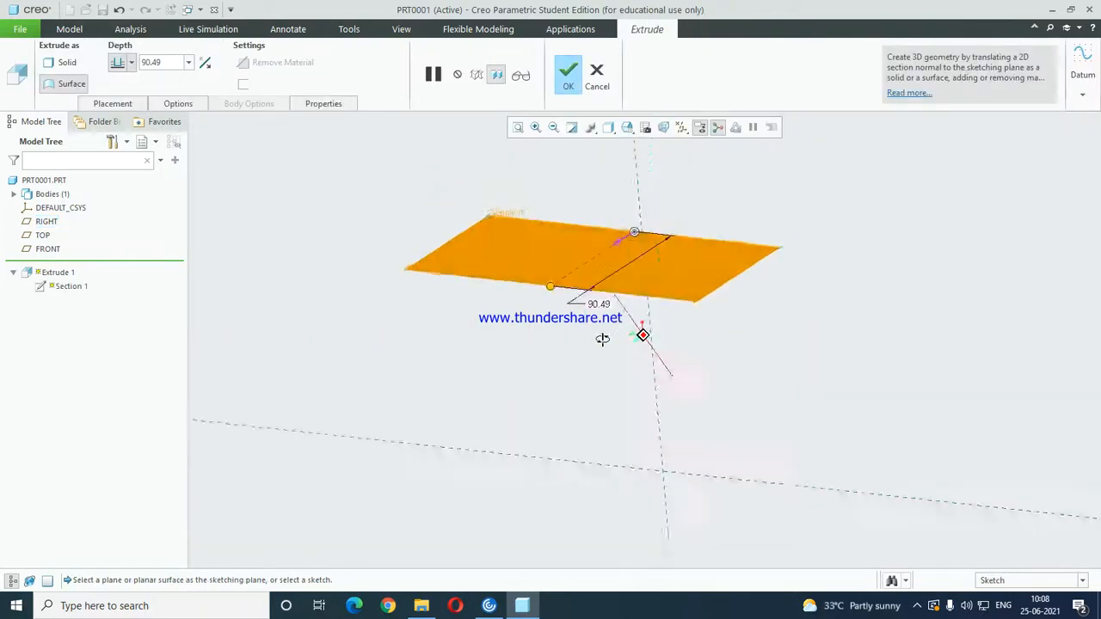
Make the surface extrusion symmetric about the sketch plane and complete the feature.
middle_click_drag(602, 339, 569, 303)
left_click(130, 62)
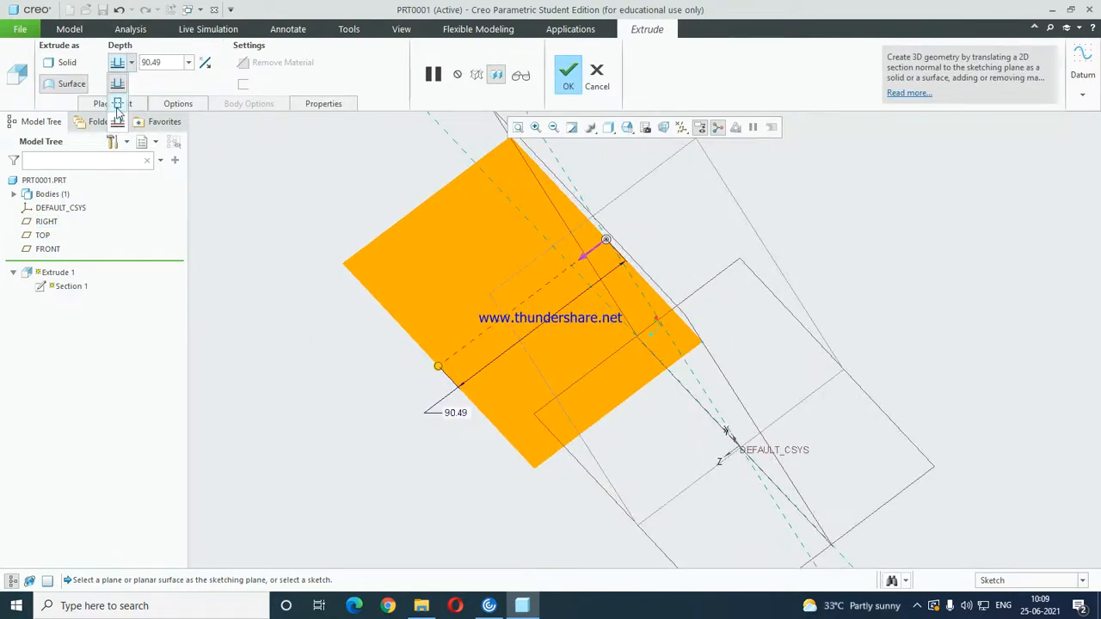
left_click(118, 104)
left_click(568, 75)
middle_click_drag(604, 265, 722, 308)
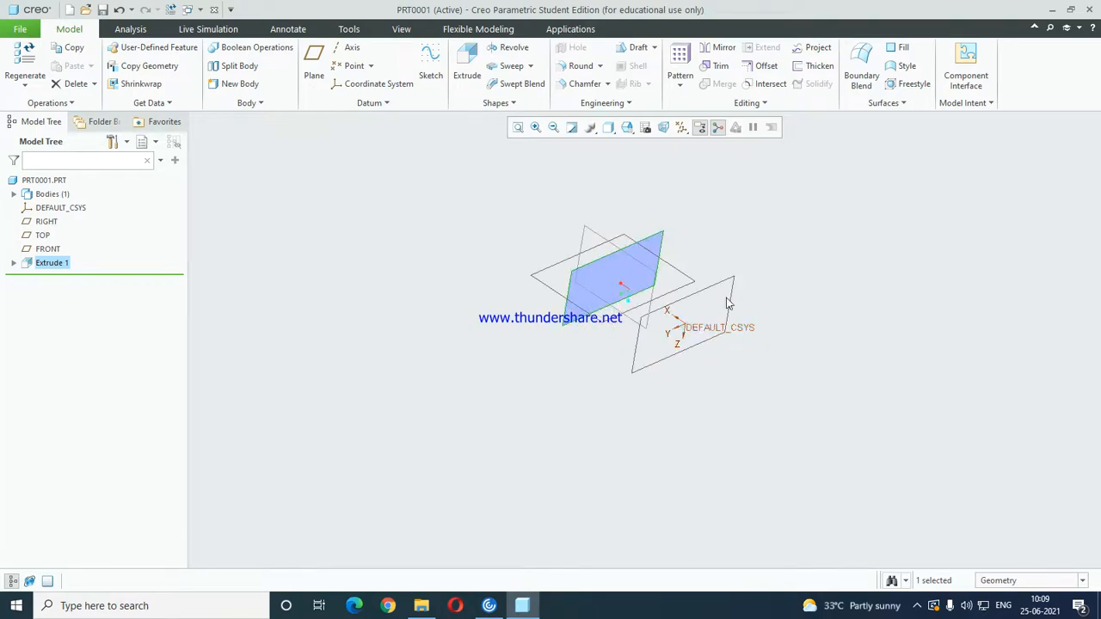
Mirror the extruded surface about the RIGHT datum plane.
left_click(719, 50)
left_click(112, 105)
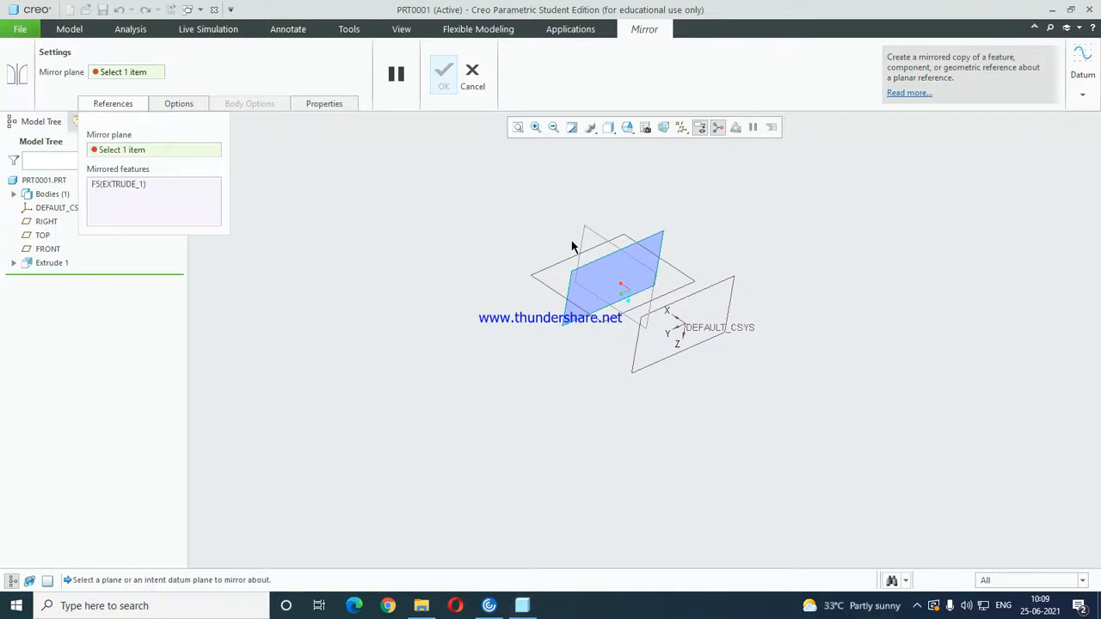
left_click(719, 288)
middle_click_drag(719, 288, 528, 283)
middle_click(690, 210)
middle_click_drag(728, 227, 745, 249)
left_click(745, 249)
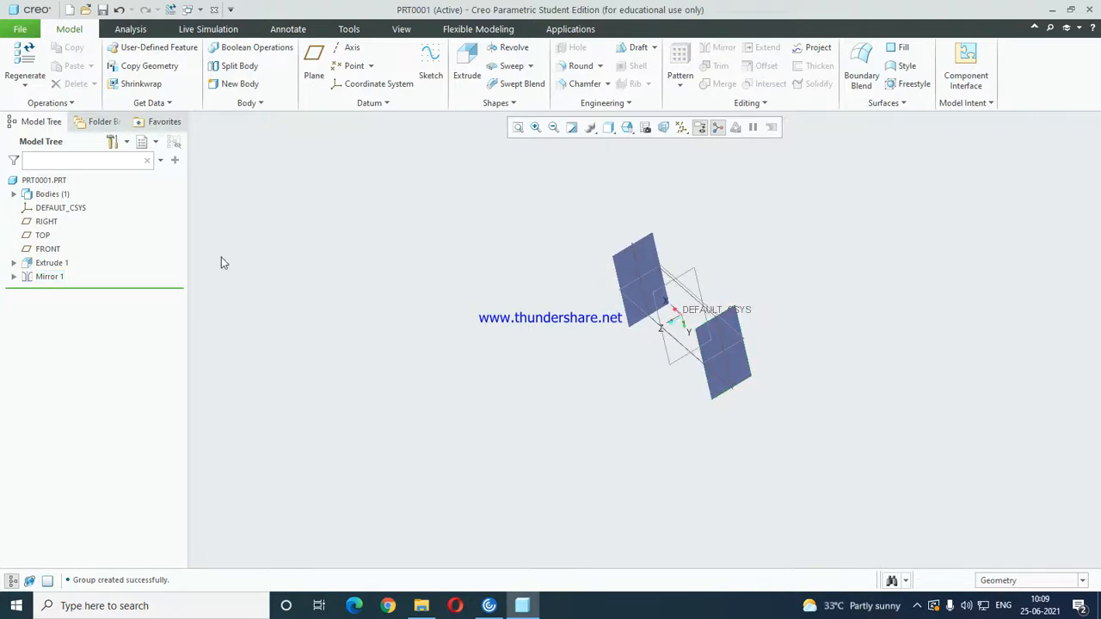
Delete the mirror feature from the model.
scroll(645, 263, "up", 3)
scroll(656, 247, "up", 1)
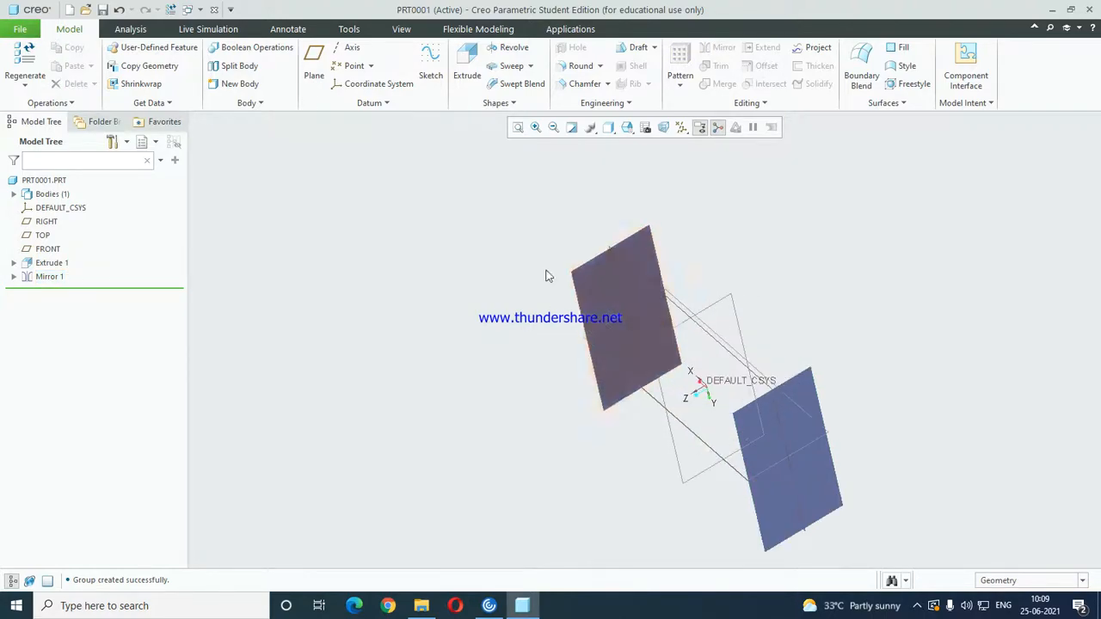
left_click(57, 277)
key("Delete")
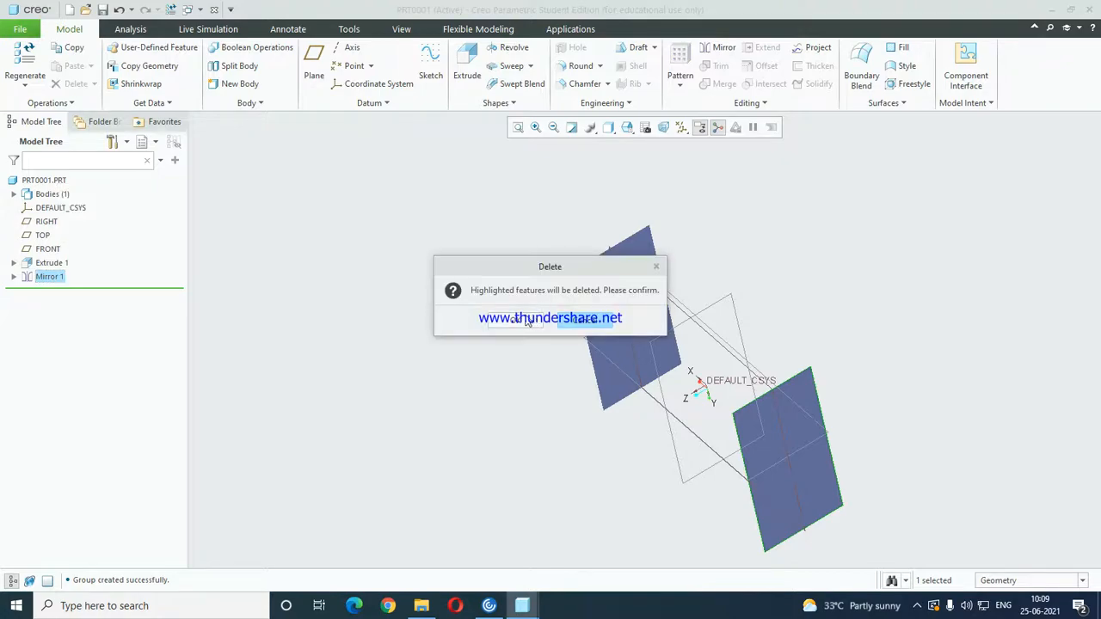
key("Return")
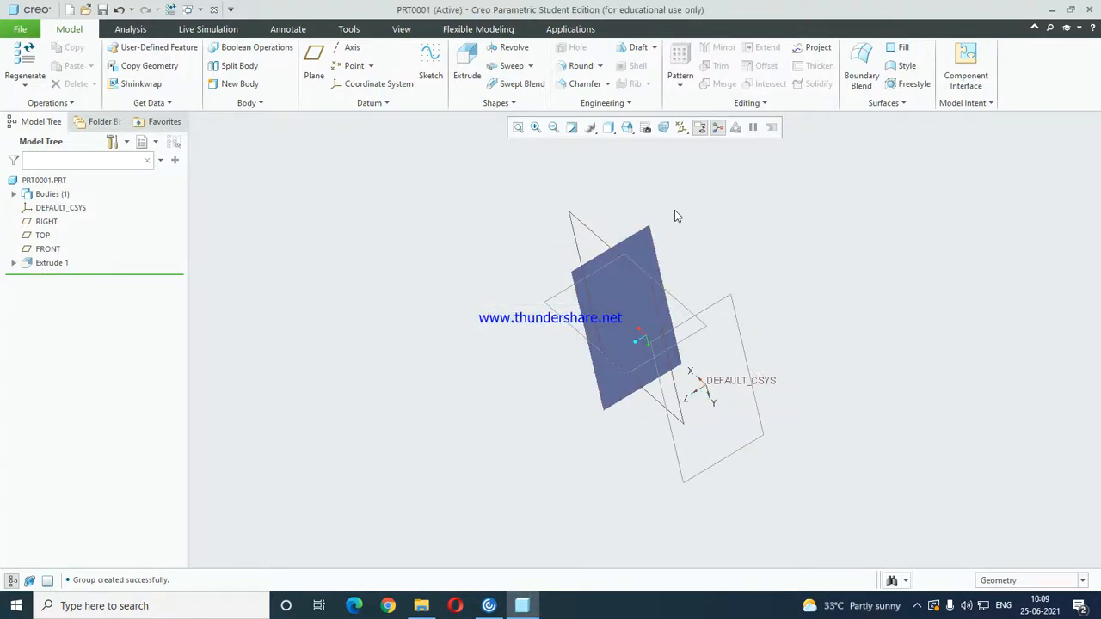
Extend one long edge of the extruded surface by a distance of 10.
left_click(653, 258)
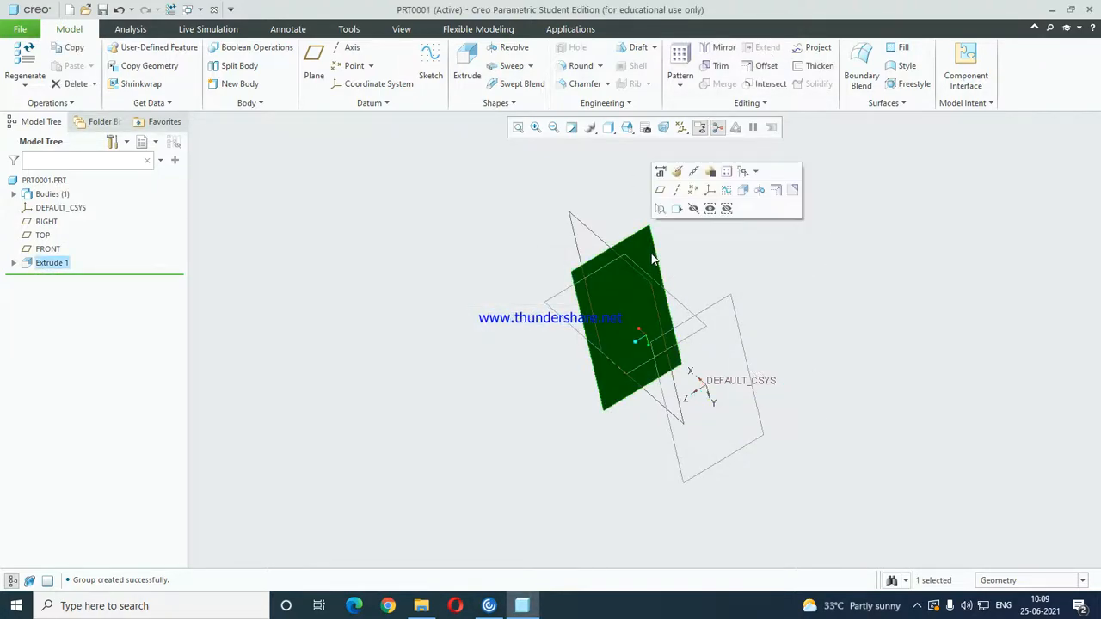
scroll(652, 256, "up", 1)
left_click(651, 255)
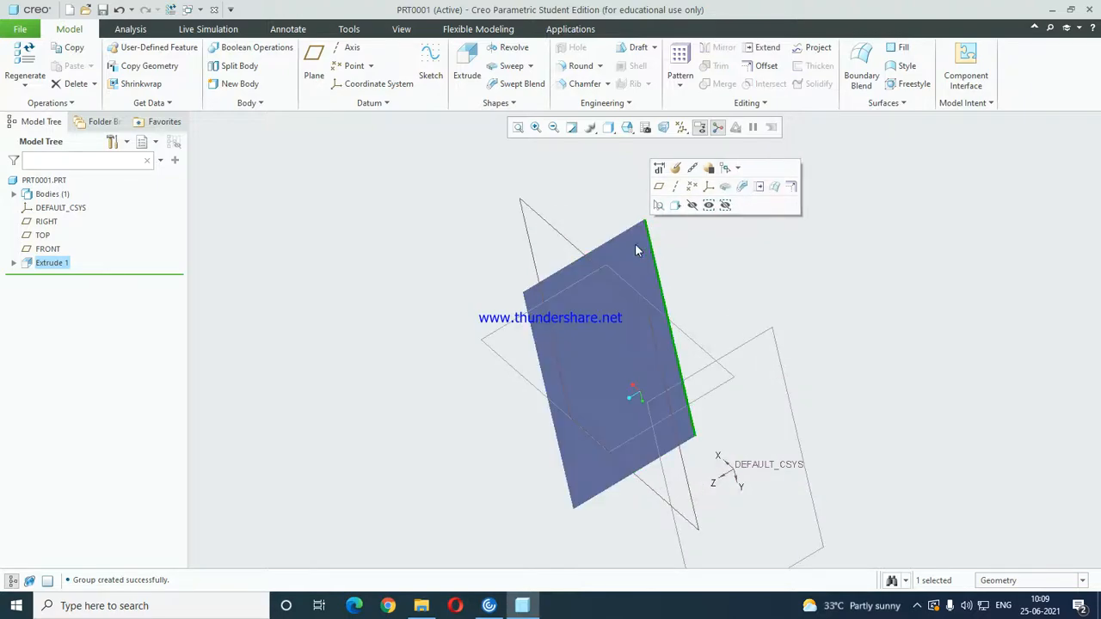
left_click(765, 50)
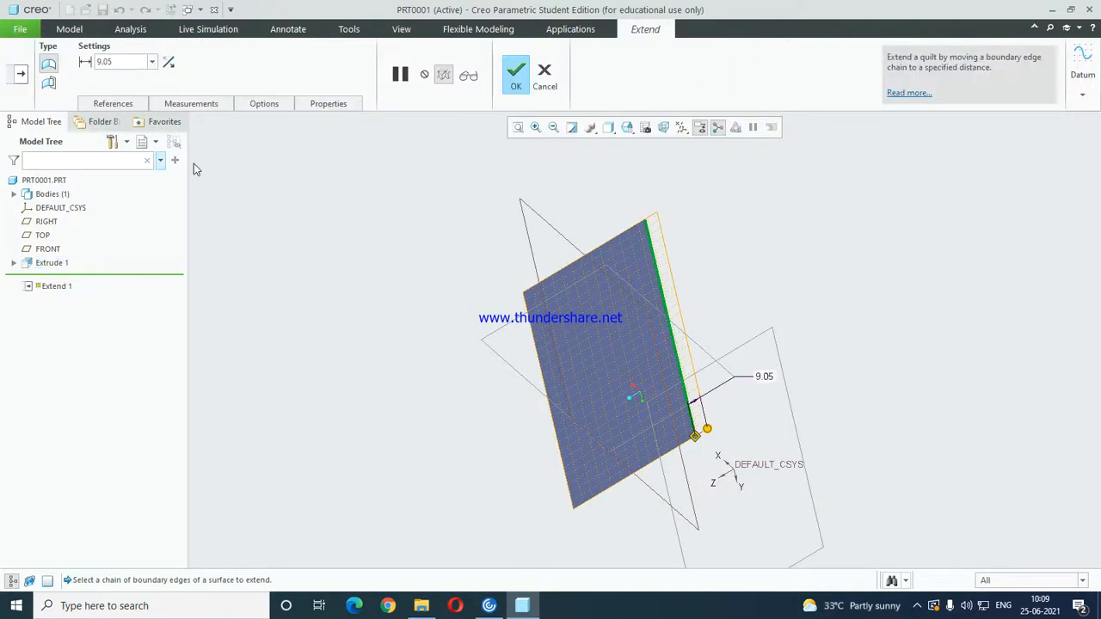
double_click(764, 376)
type("10")
key("Return")
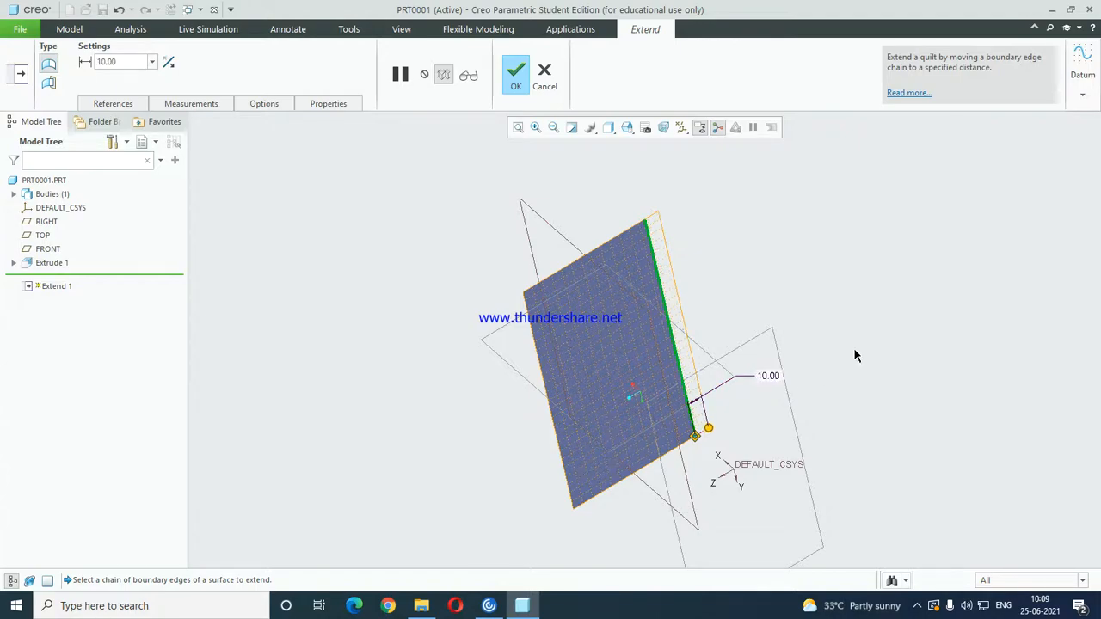
Add the surface's other three boundary edges to the extend chain and complete the extension.
left_click(113, 103)
left_click(212, 151)
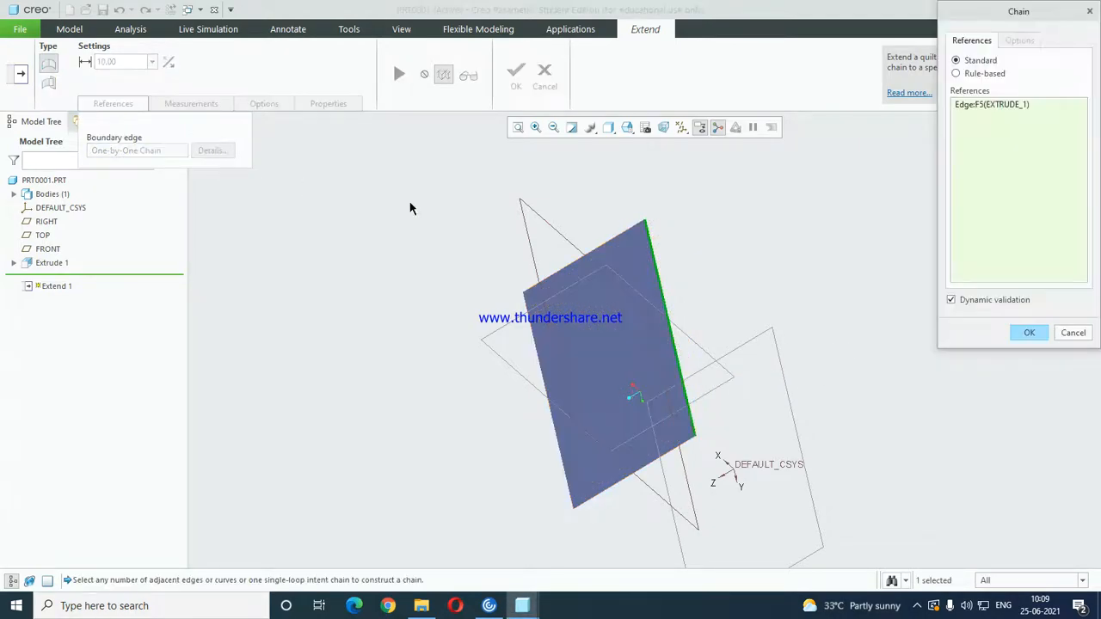
left_click(617, 248, "ctrl")
left_click(536, 333, "ctrl")
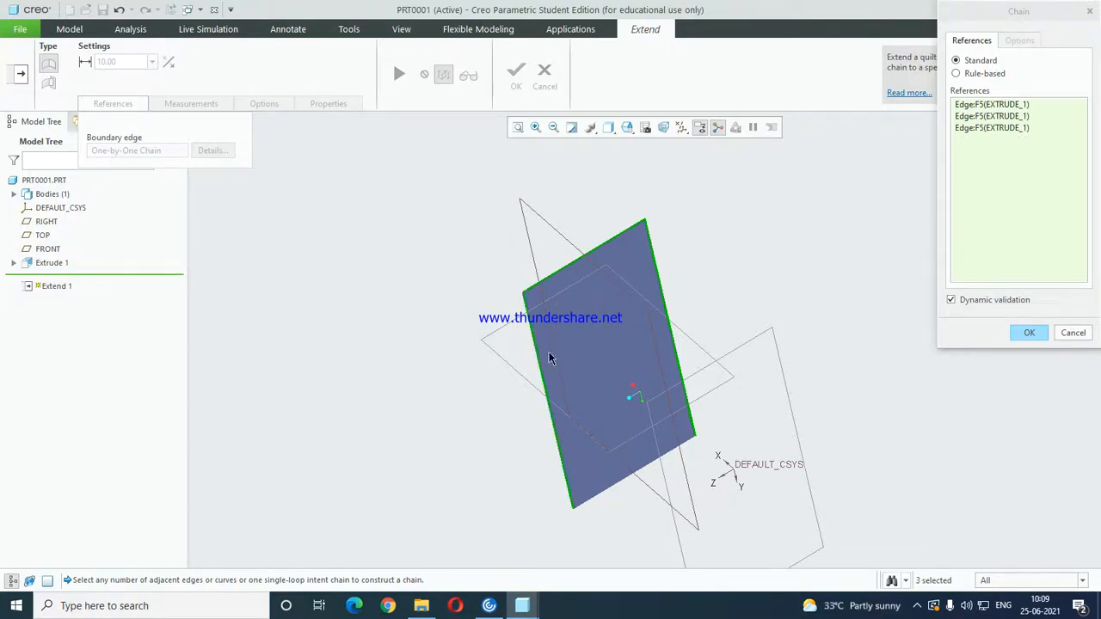
left_click(603, 492, "ctrl")
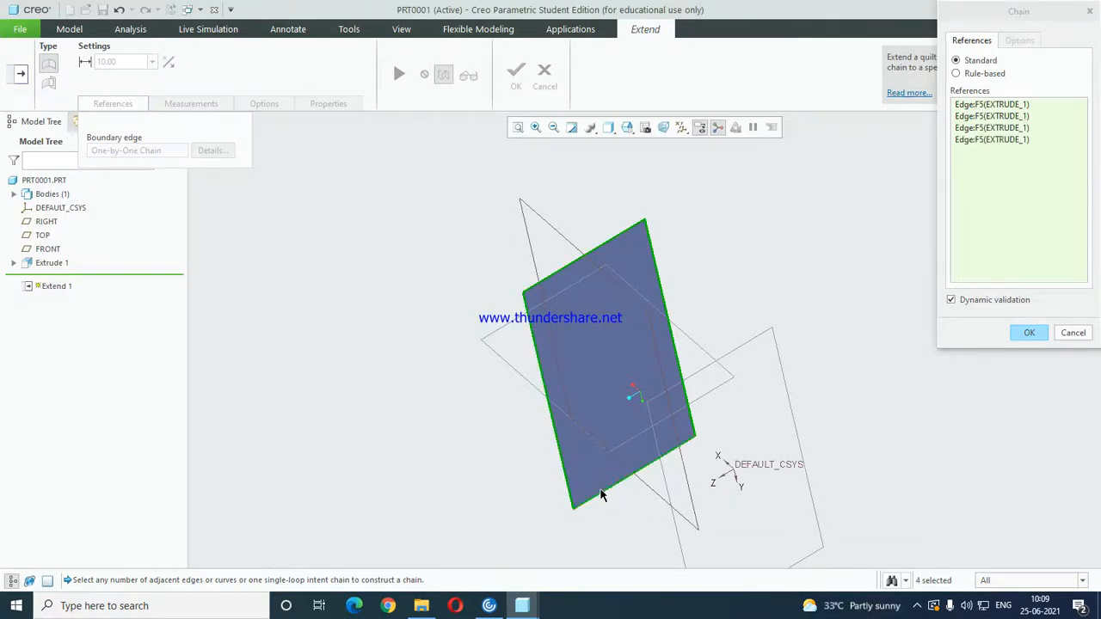
left_click(1027, 333)
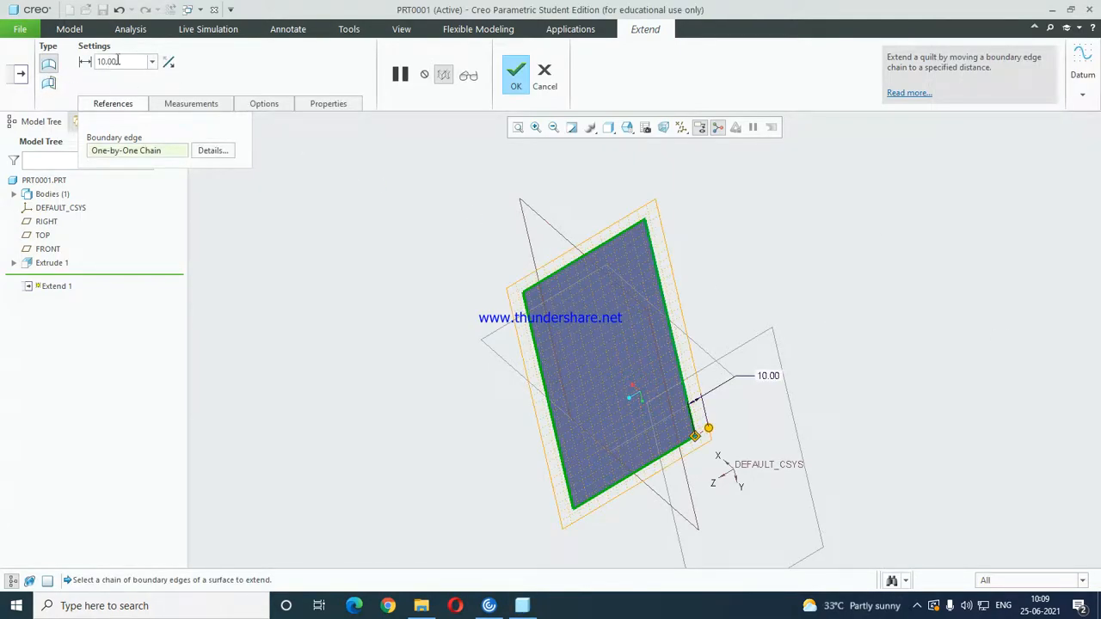
double_click(117, 61)
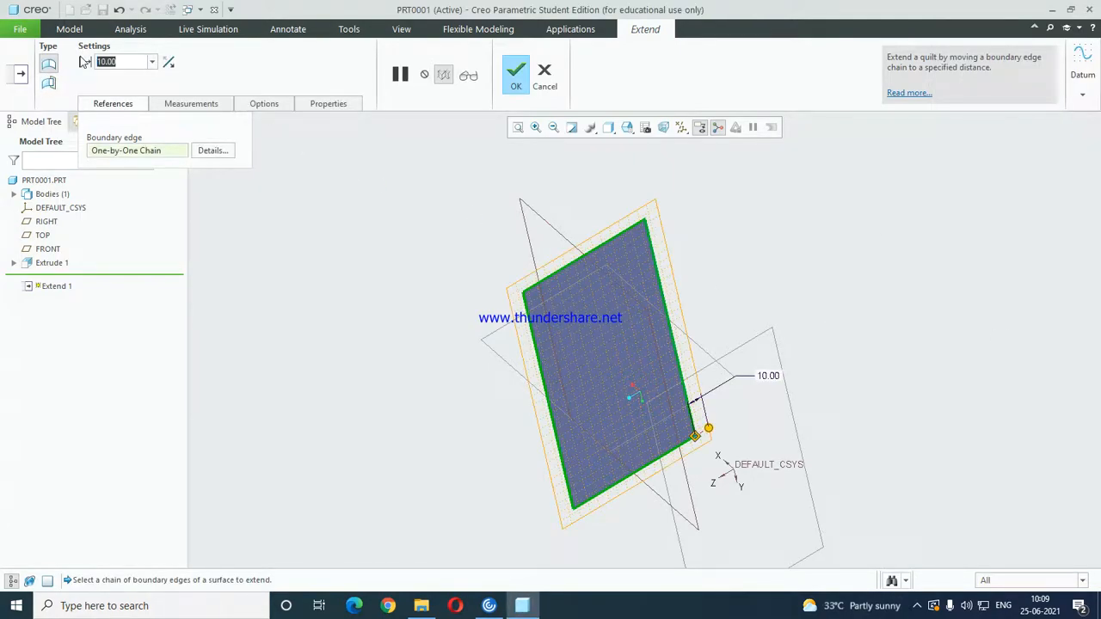
middle_click(464, 208)
Examine the extended surface from several angles.
middle_click_drag(496, 246, 732, 239)
middle_click_drag(481, 289, 510, 262)
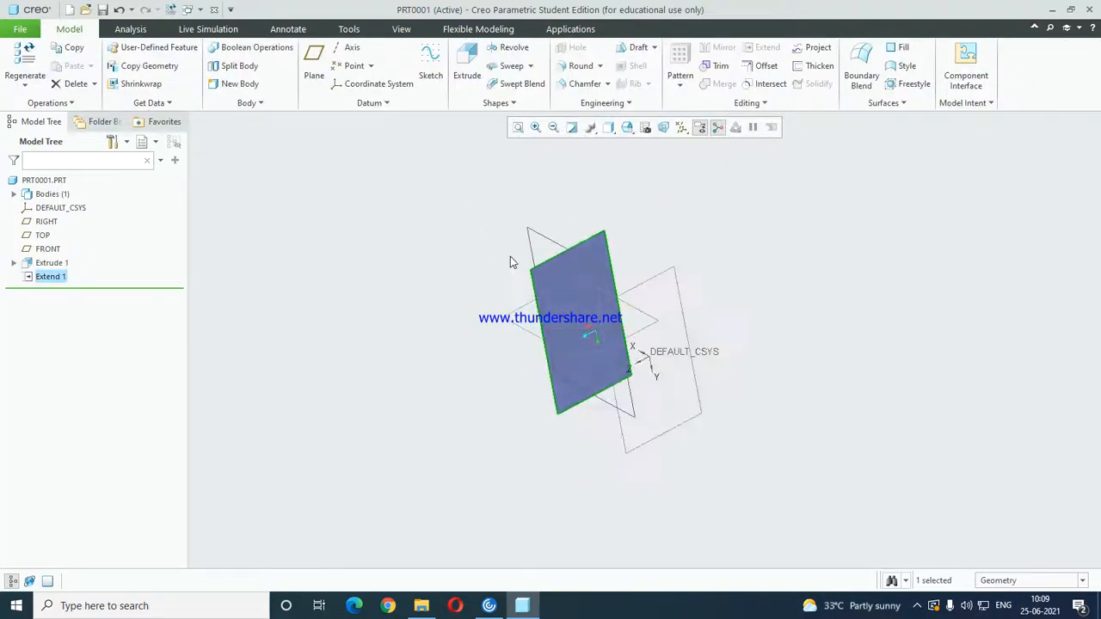
scroll(573, 260, "up", 1)
middle_click_drag(624, 312, 646, 338)
scroll(592, 262, "down", 3)
middle_click_drag(592, 263, 522, 317)
left_click(725, 215)
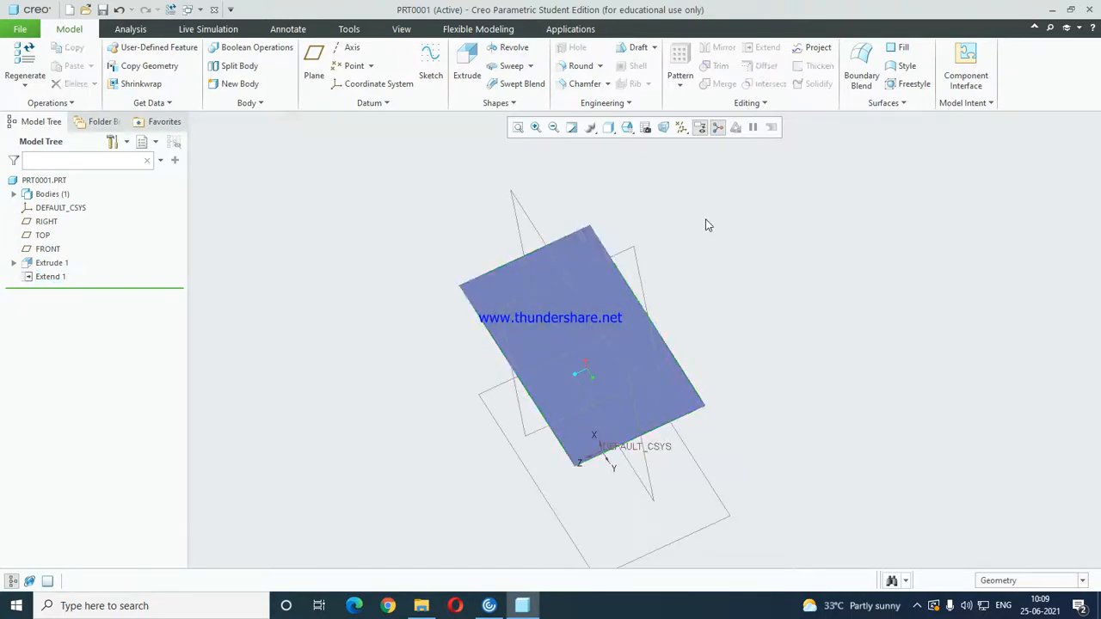
scroll(710, 225, "up", 2)
Start a second extrude sketched on the TOP plane, with RIGHT as the bottom reference, and orient the view parallel to the sketch.
left_click(476, 73)
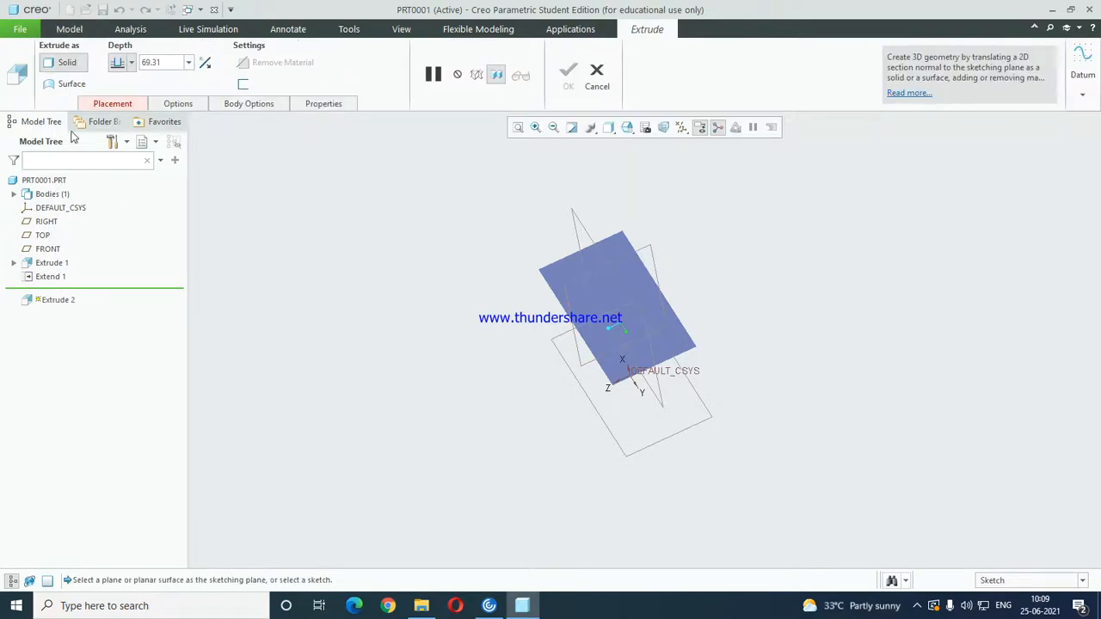
left_click(111, 103)
left_click(222, 150)
middle_click_drag(603, 310, 667, 374)
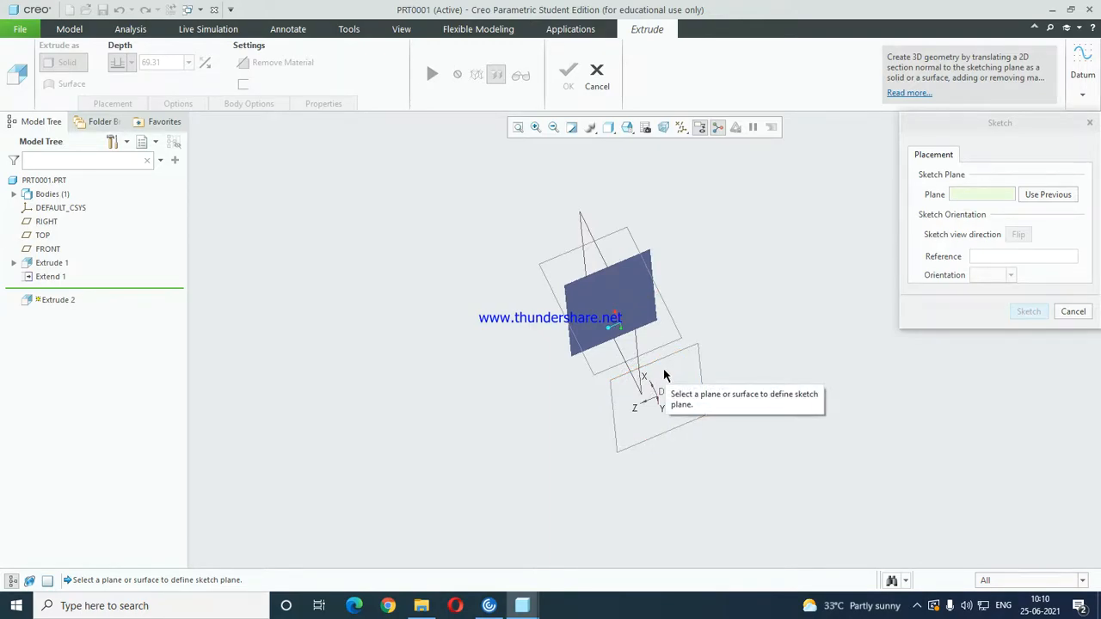
left_click(663, 302)
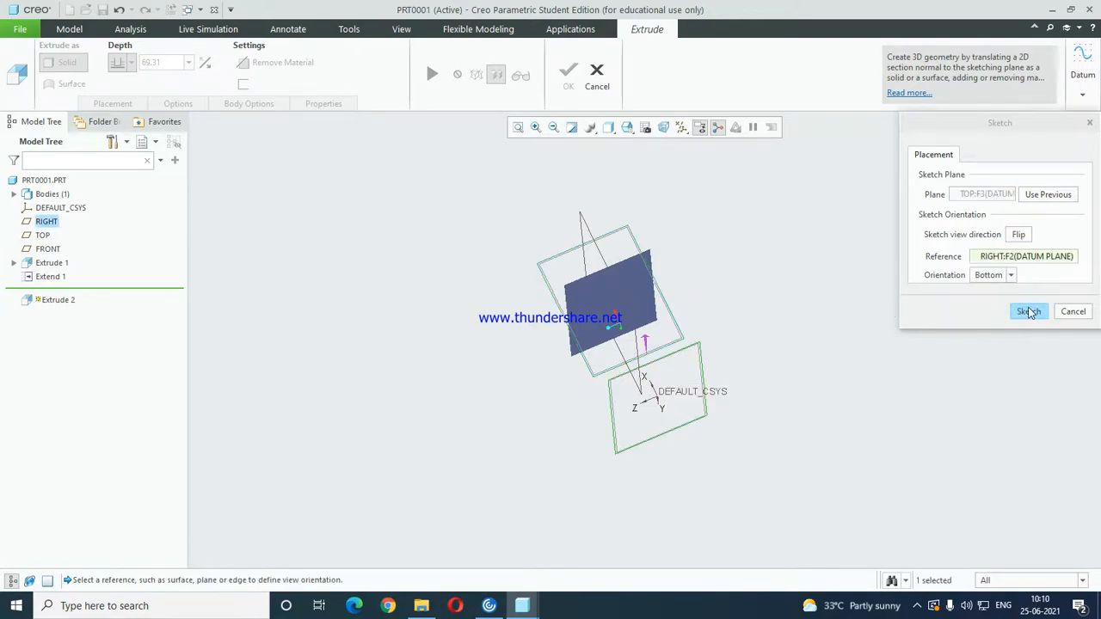
left_click(1029, 312)
left_click(531, 129)
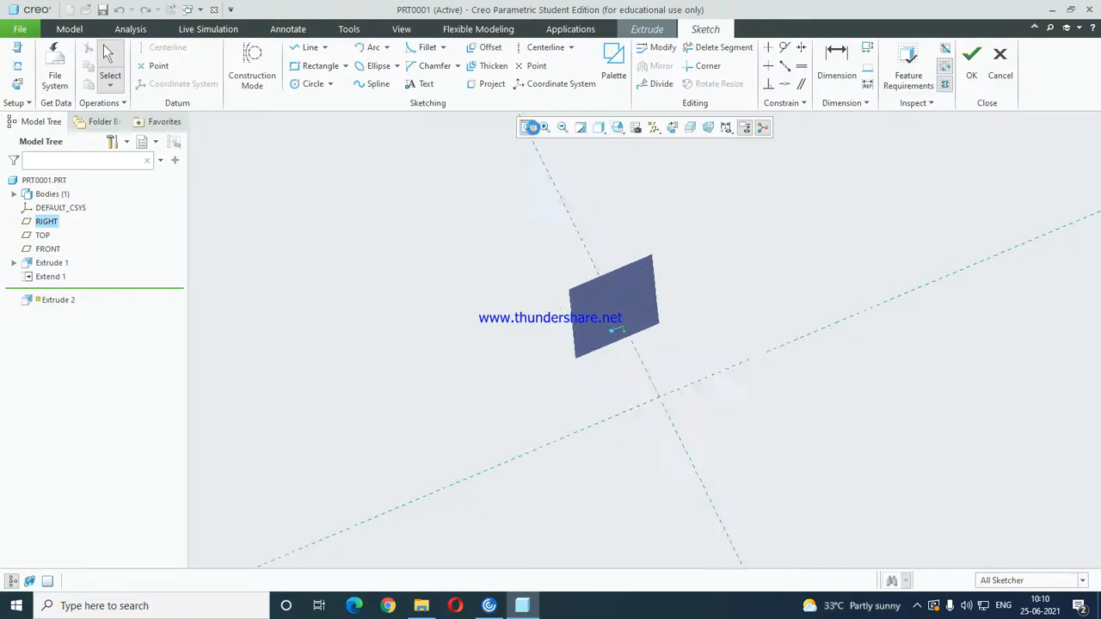
left_click(672, 128)
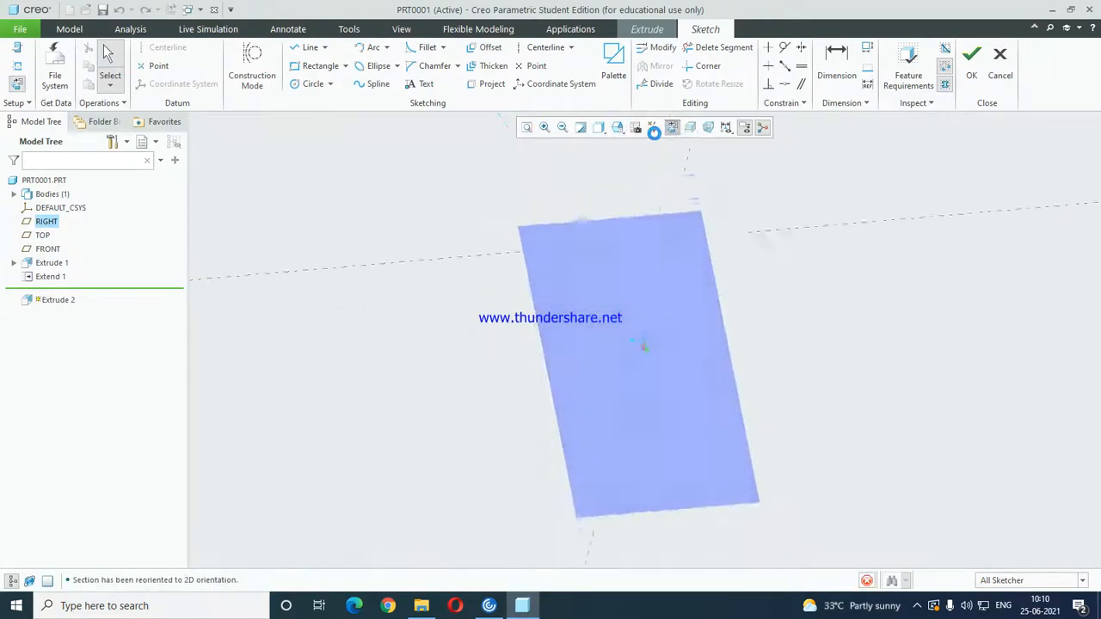
Sketch a vertical line about 207 long beside the existing surface and finish the sketch, accepting the change to a surface feature.
left_click(308, 48)
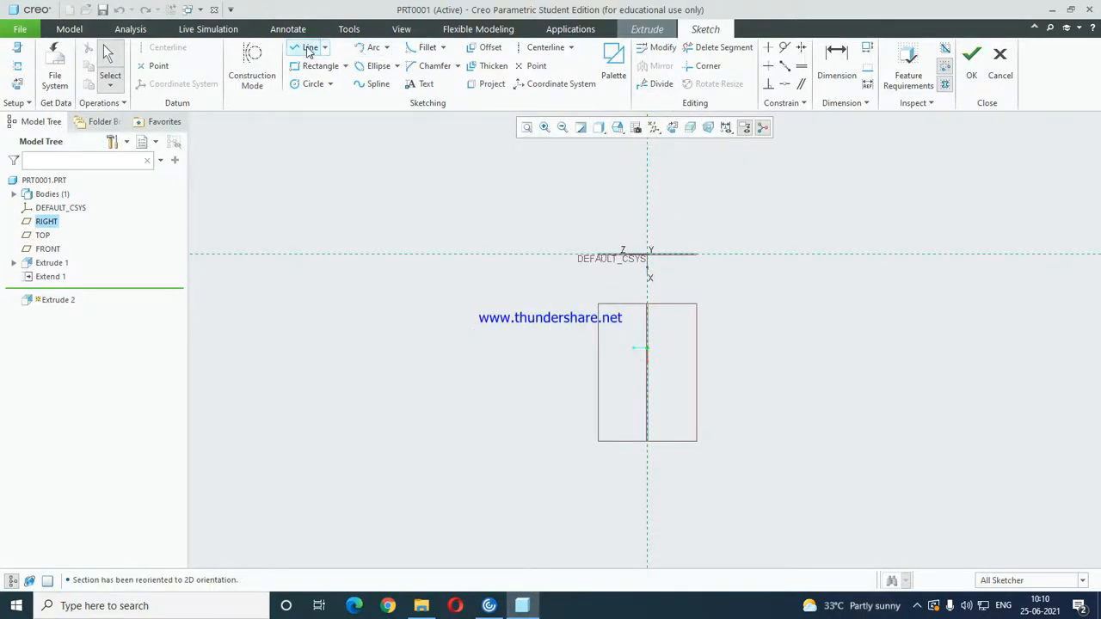
left_click(790, 330)
left_click(789, 513)
middle_click(869, 426)
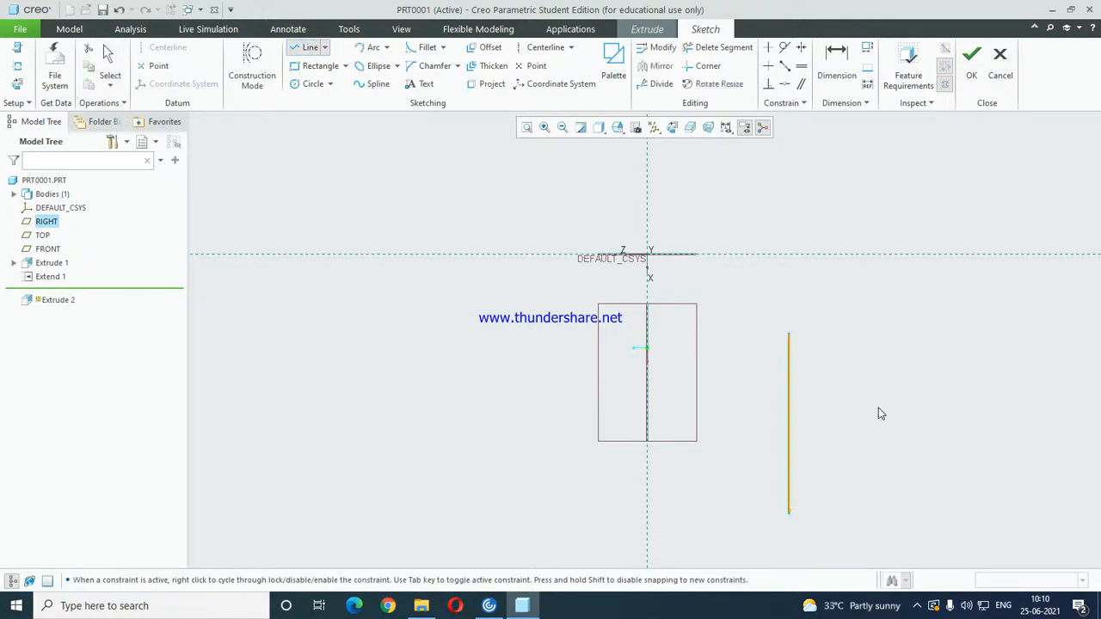
left_click(971, 56)
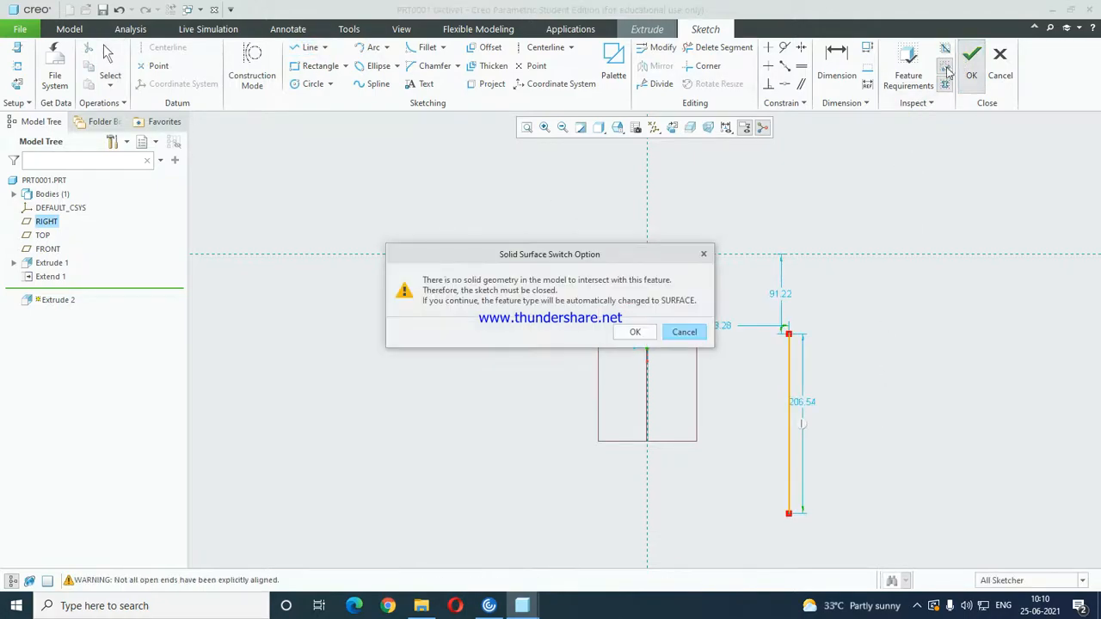
left_click(636, 332)
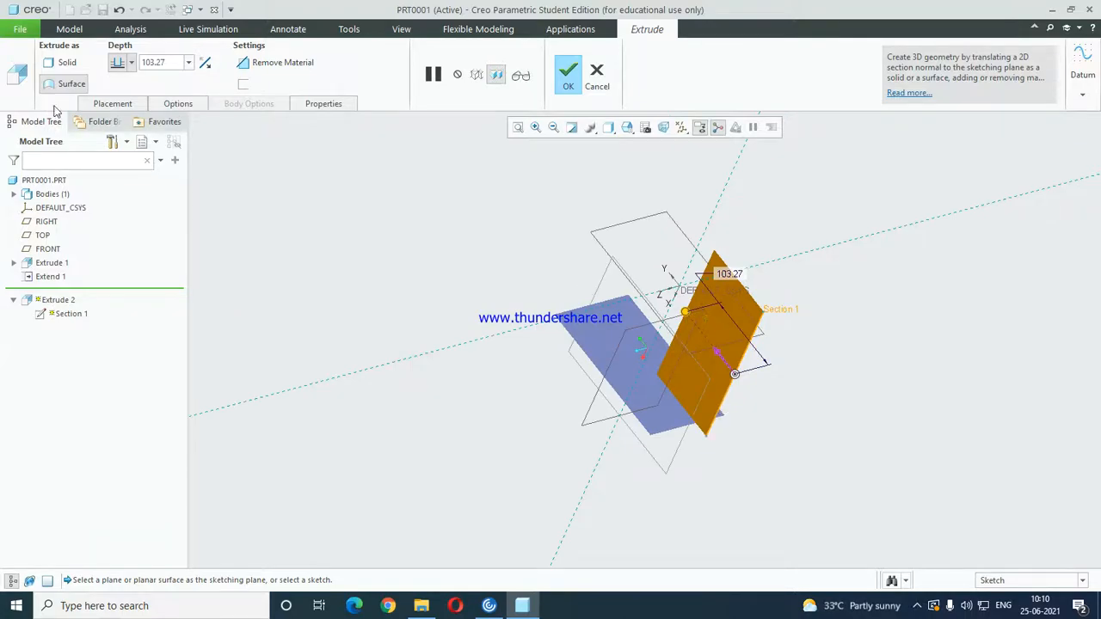
Make the surface extrude symmetric about the sketch plane, increase its depth and complete the feature.
left_click(131, 62)
left_click(117, 126)
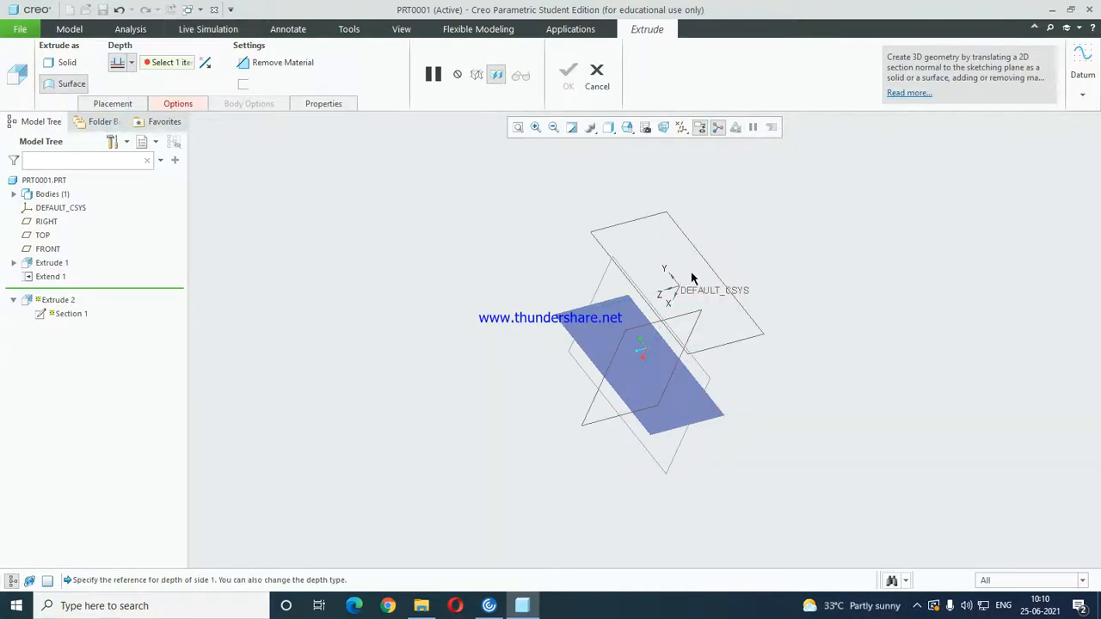
left_click(131, 64)
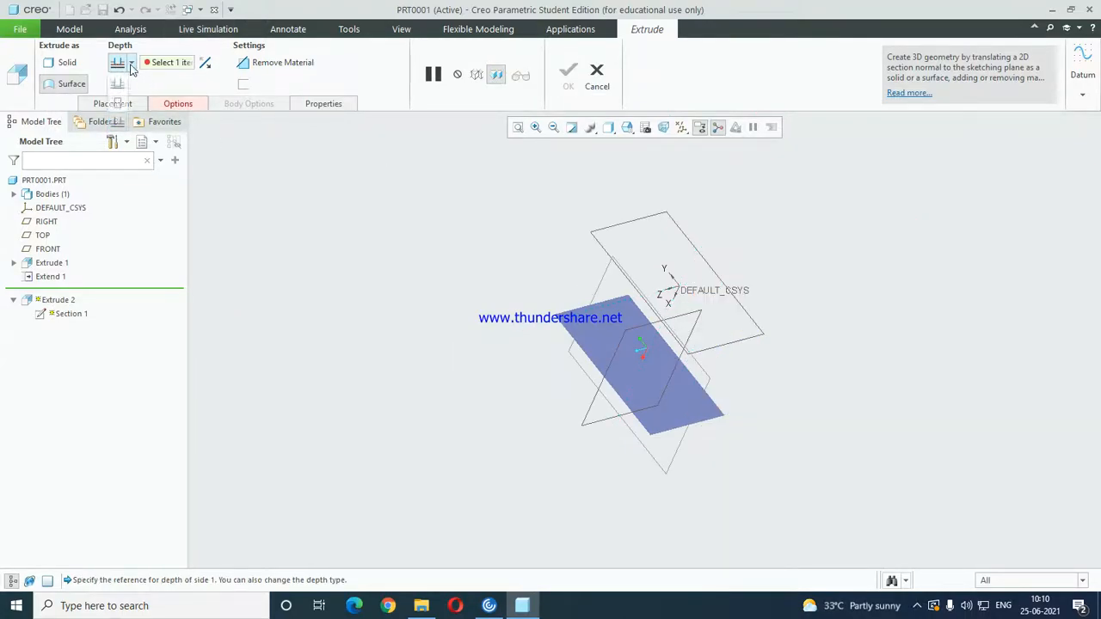
left_click(117, 105)
left_click_drag(708, 345, 652, 270)
middle_click(895, 270)
middle_click_drag(891, 272, 795, 298)
left_click(841, 263)
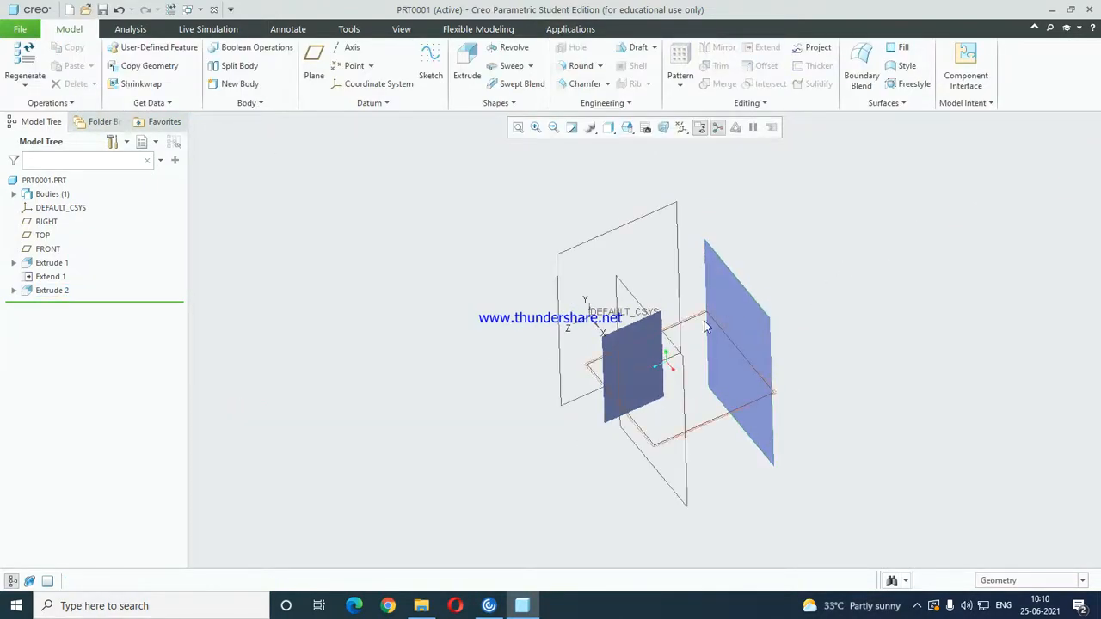
Extend the first surface's boundary edge facing the second surface up to that surface, using the to-plane extension type.
middle_click_drag(708, 324, 679, 336)
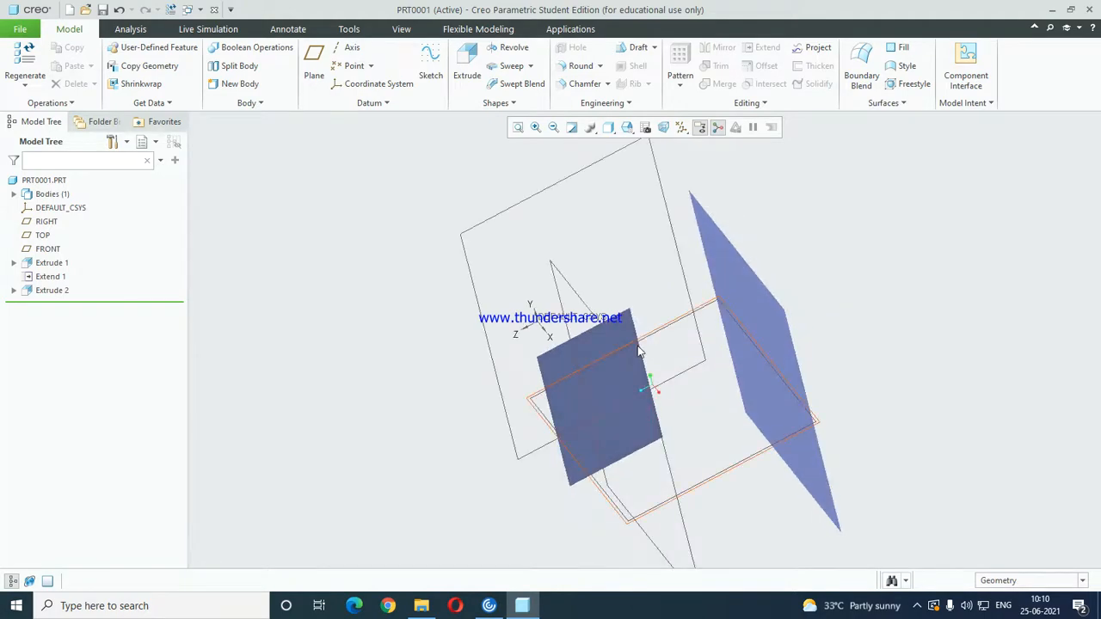
left_click(634, 328)
scroll(634, 328, "down", 3)
left_click(635, 328)
scroll(642, 341, "up", 3)
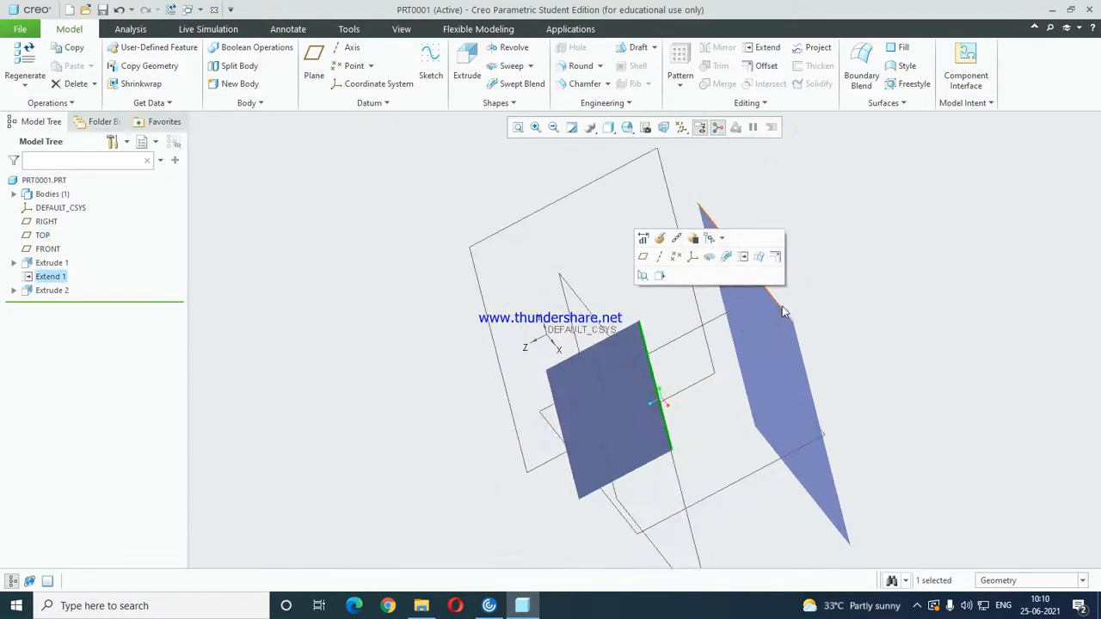
left_click(764, 47)
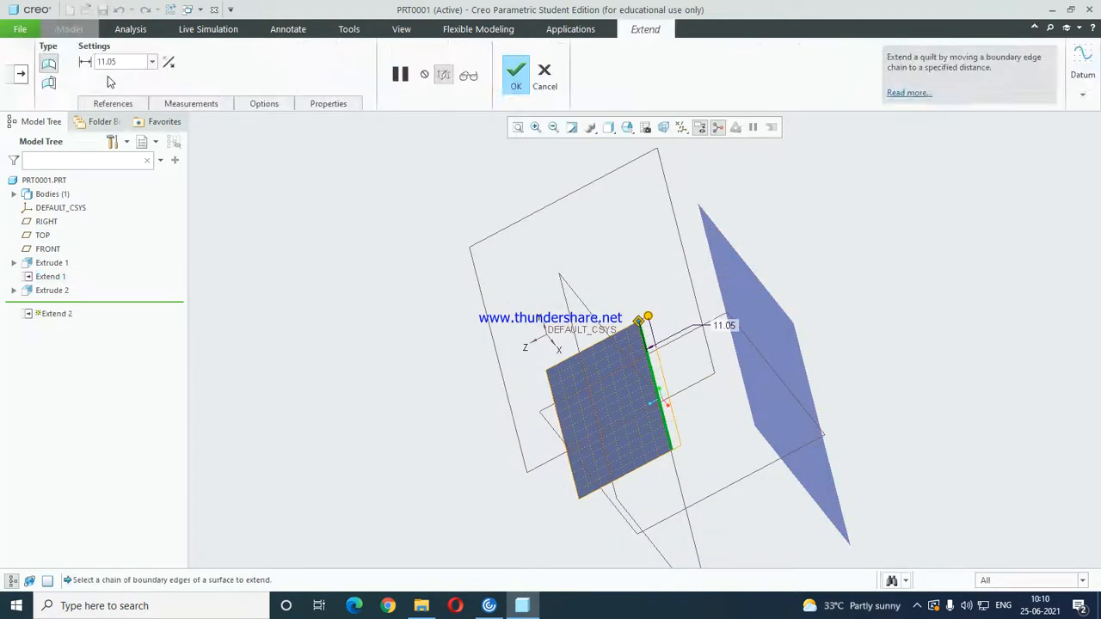
left_click(48, 83)
left_click(762, 312)
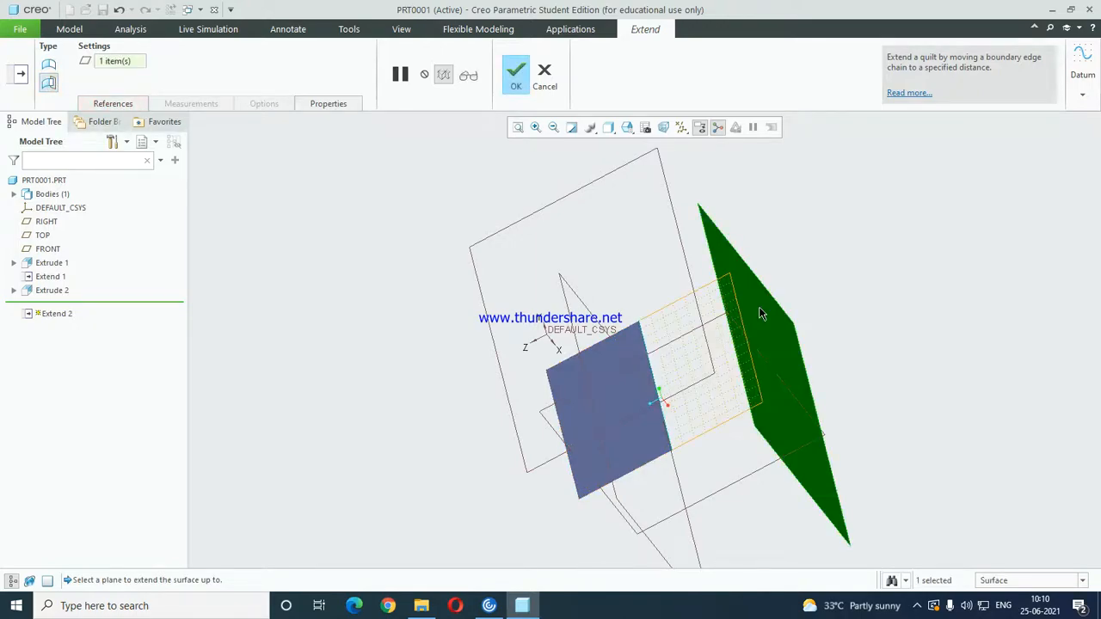
middle_click(731, 318)
middle_click_drag(720, 317, 865, 229)
left_click(865, 229)
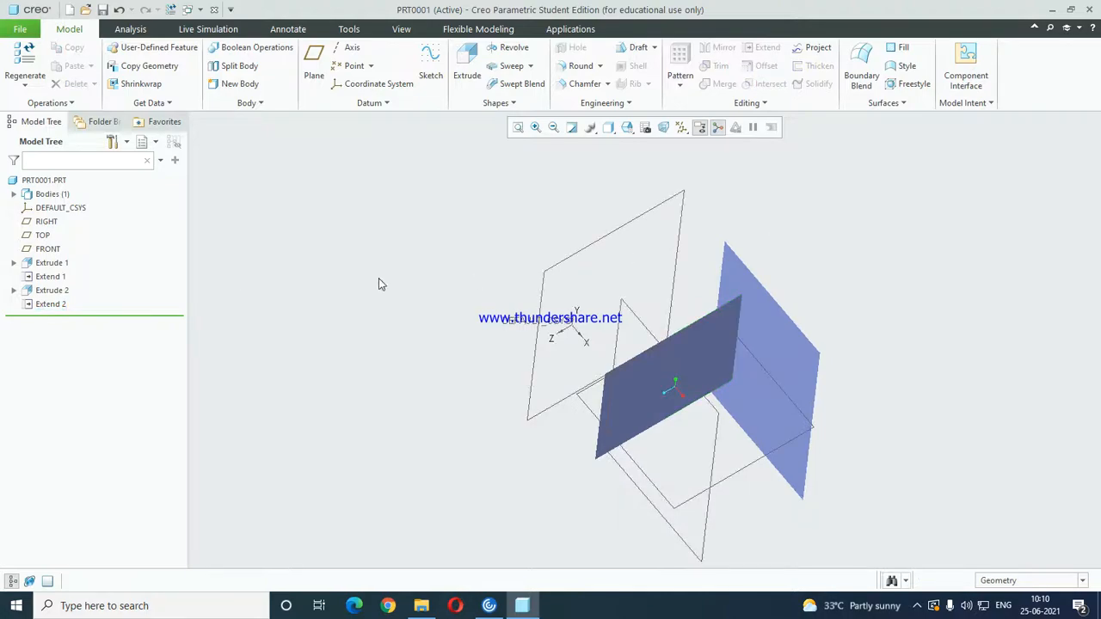
Delete the Extend 1, Extrude 2 and Extend 2 features, keeping only the first extruded surface.
left_click(43, 277)
left_click(51, 305, "shift")
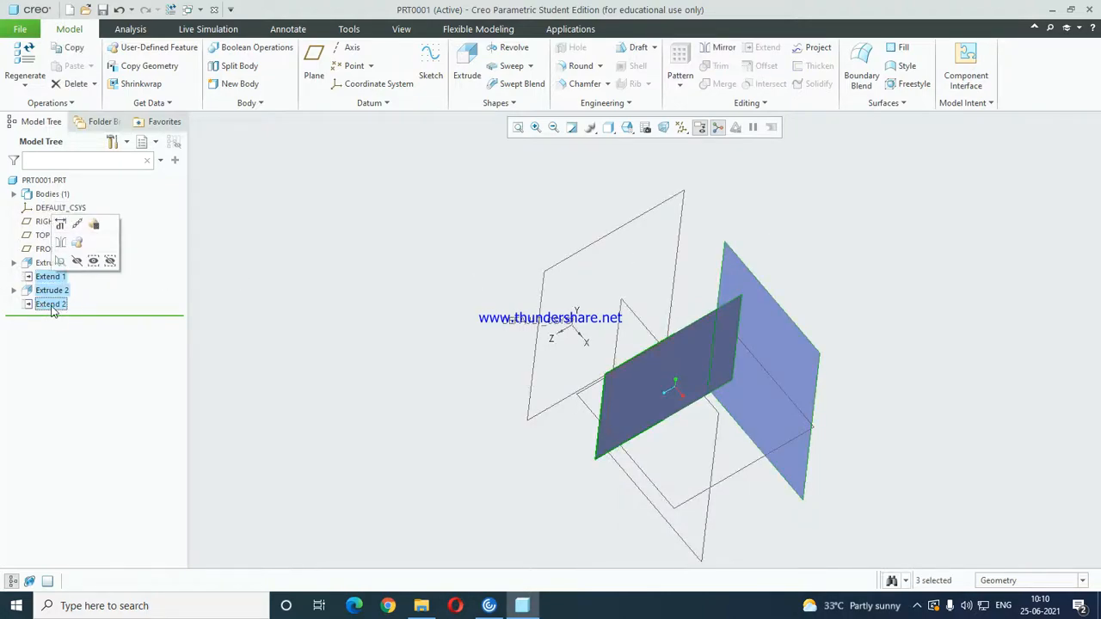
key("Delete")
left_click(512, 320)
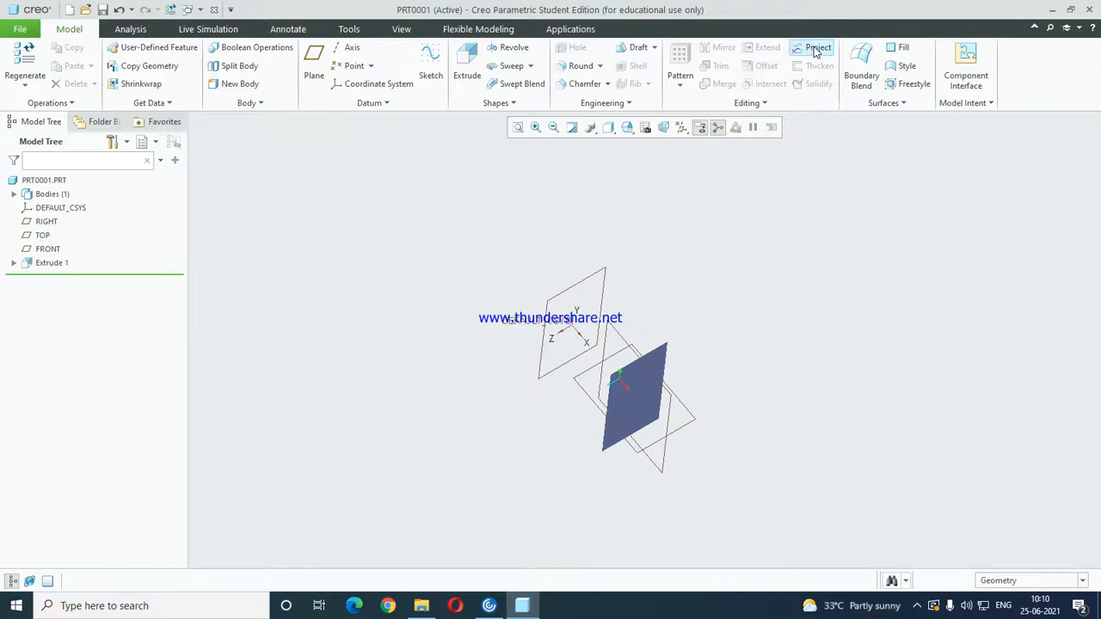
Start a sketch on the RIGHT datum plane and orient the view parallel to it.
middle_click_drag(573, 442, 651, 390)
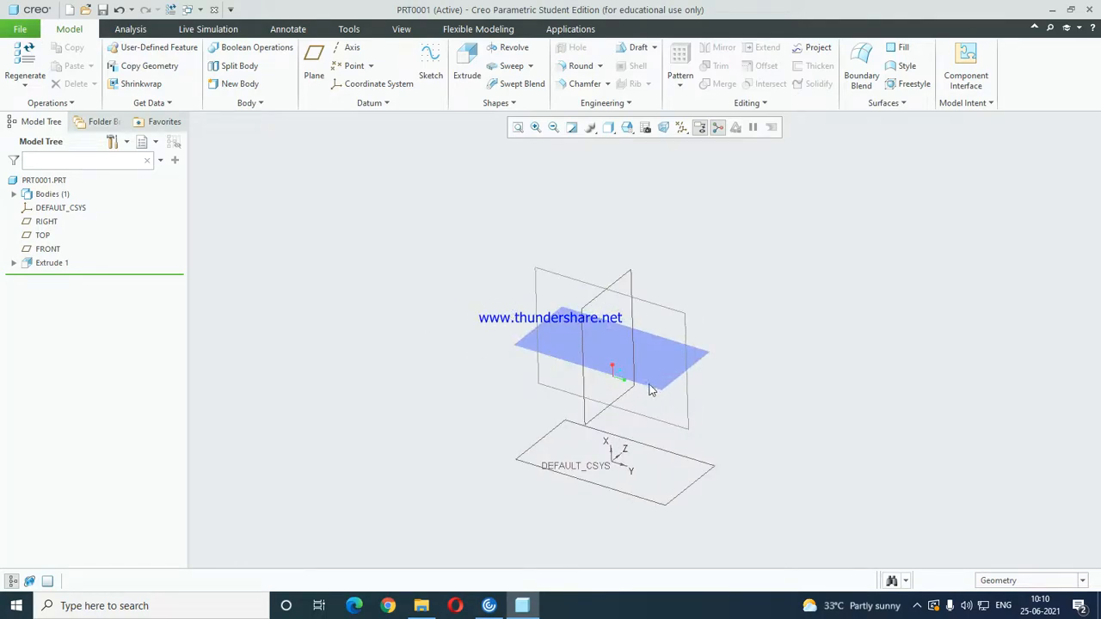
scroll(627, 369, "up", 4)
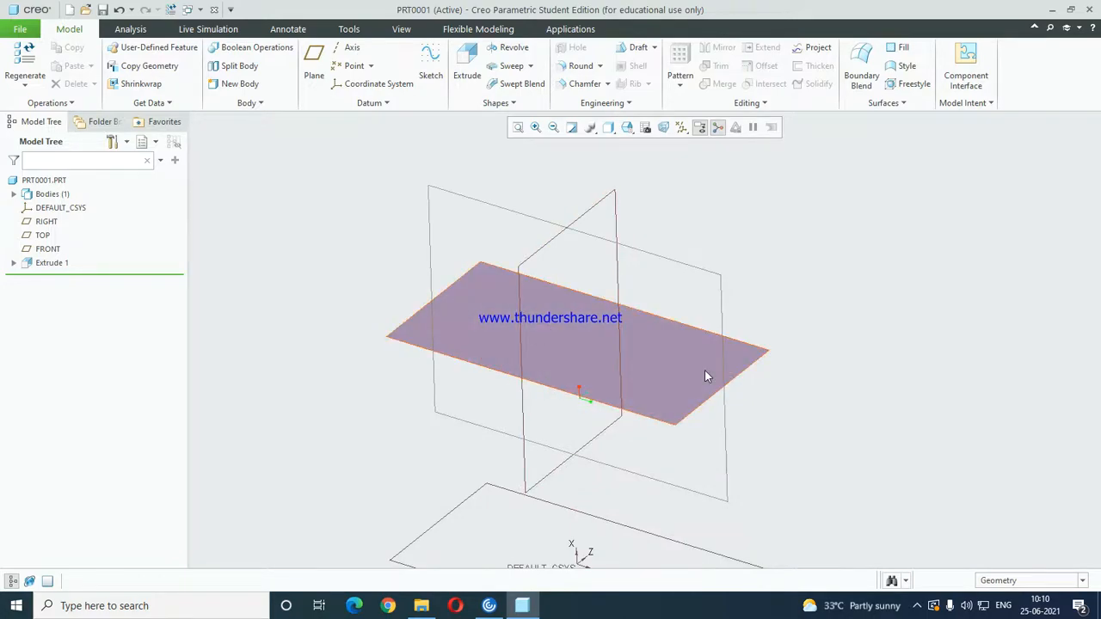
scroll(701, 370, "down", 3)
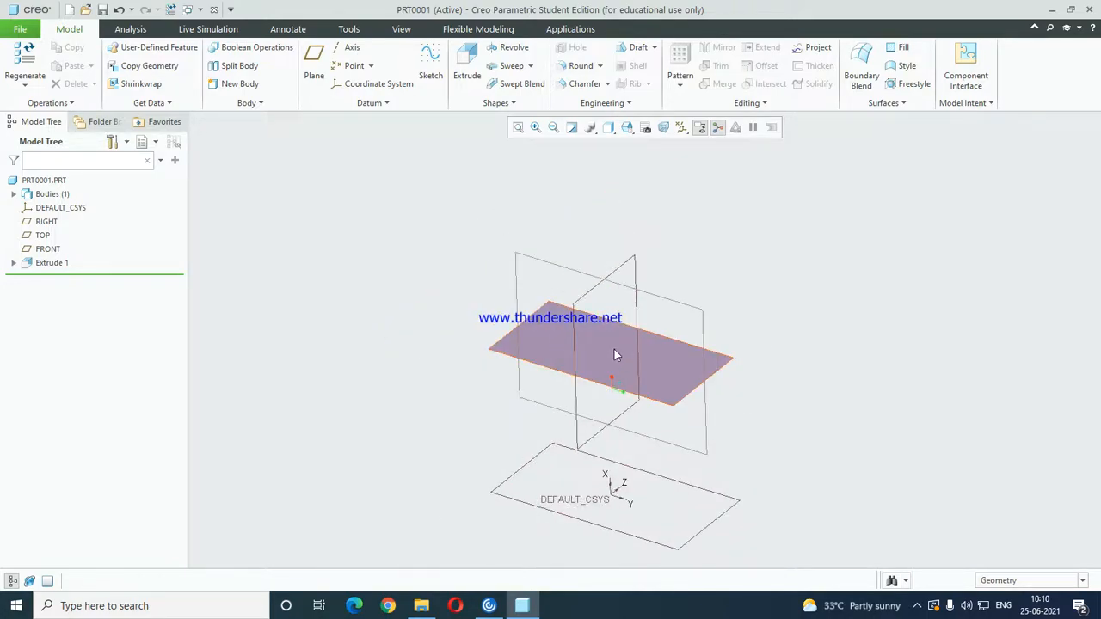
scroll(430, 272, "down", 3)
mouse_move(643, 301)
middle_mouse_down()
mouse_move(627, 275)
mouse_move(626, 298)
middle_mouse_up()
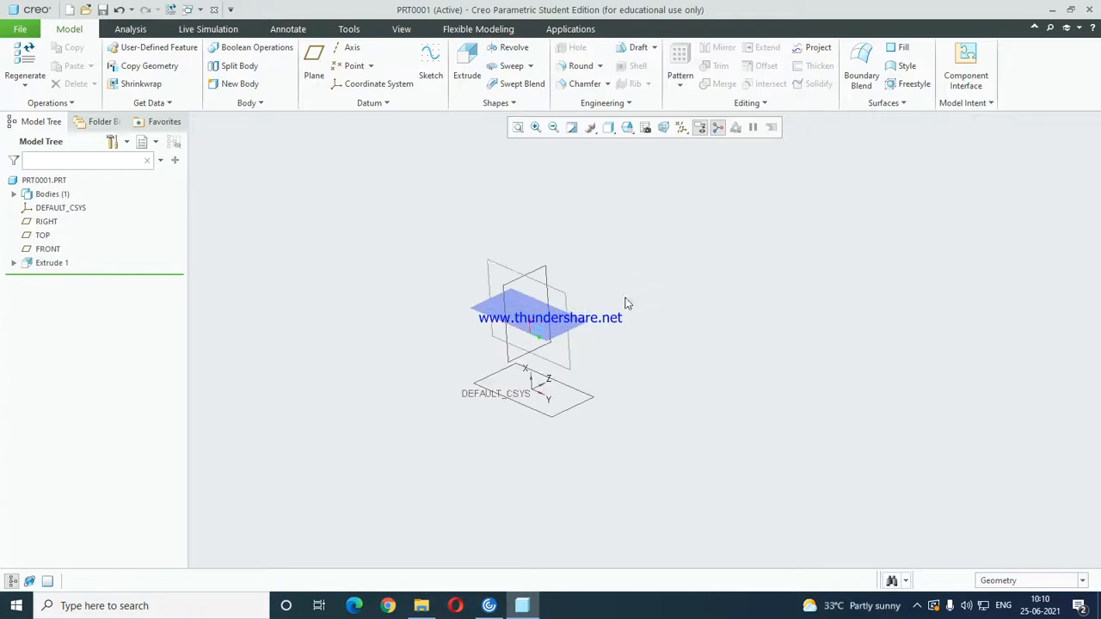
scroll(492, 277, "up", 3)
middle_click_drag(492, 277, 571, 329)
left_click(559, 298)
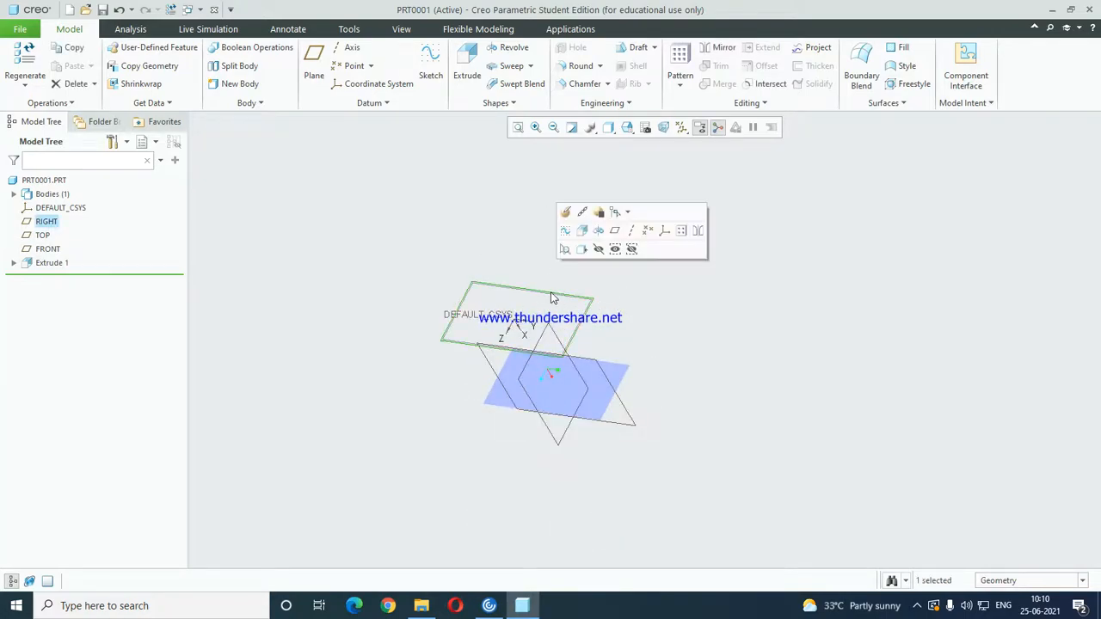
left_click(430, 61)
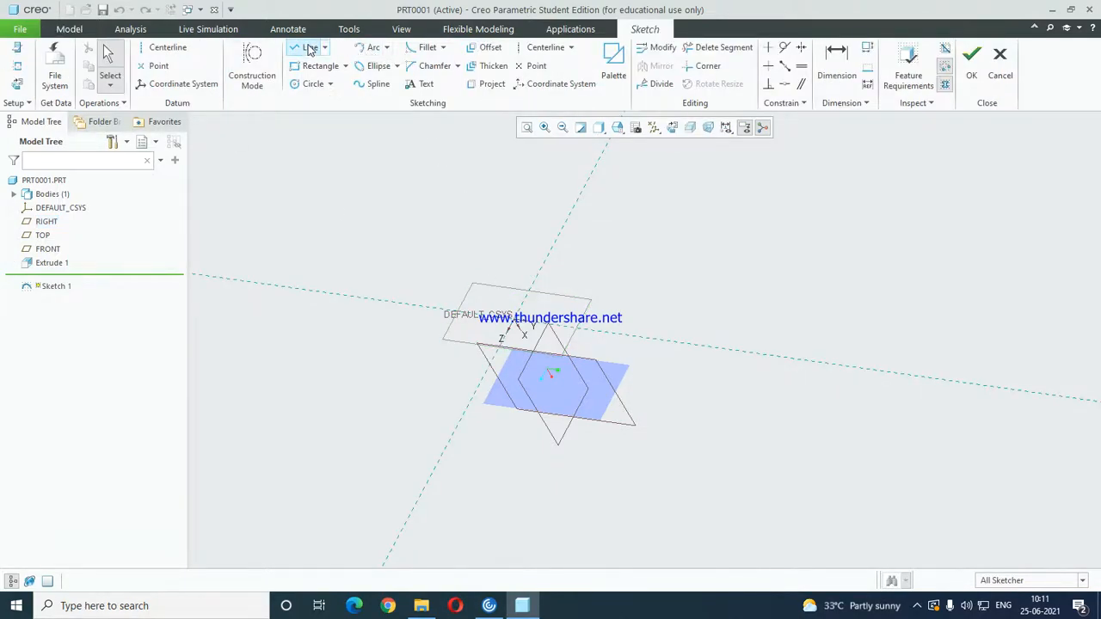
left_click(373, 47)
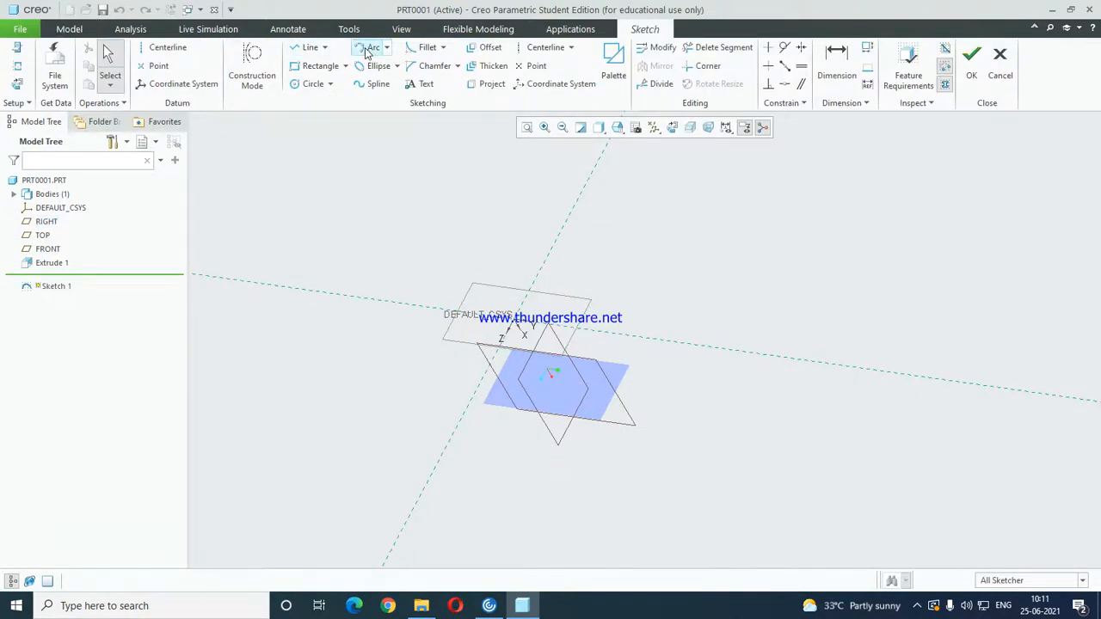
left_click(672, 128)
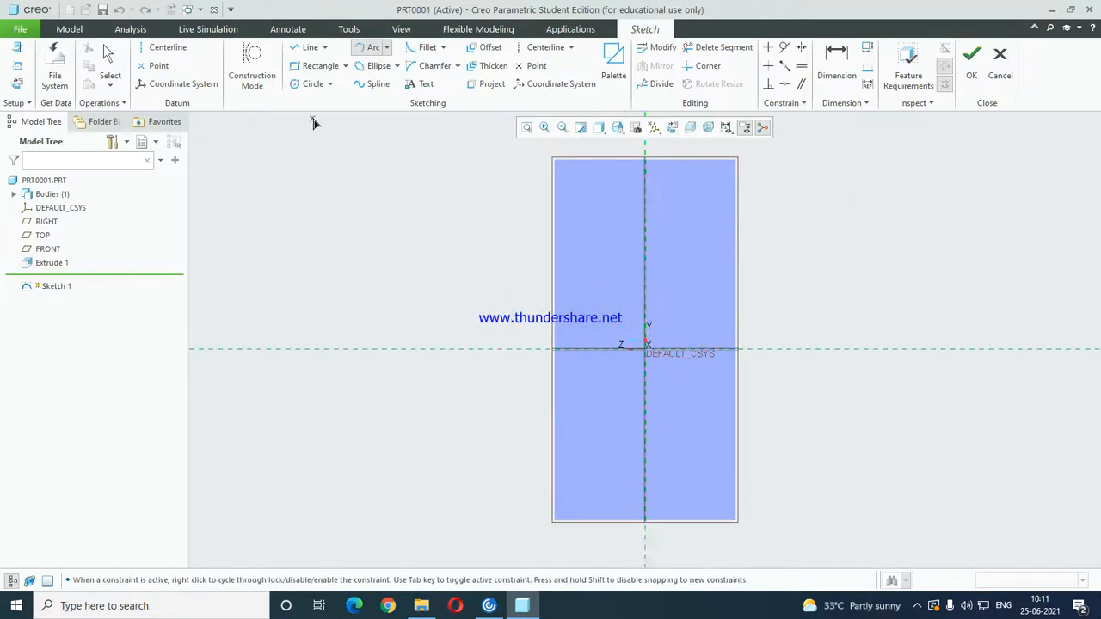
Place the upright sketch text "CAD" on the upper half of the plane and finish the sketch.
left_click(108, 60)
left_click(370, 48)
middle_click(418, 197)
left_click(421, 83)
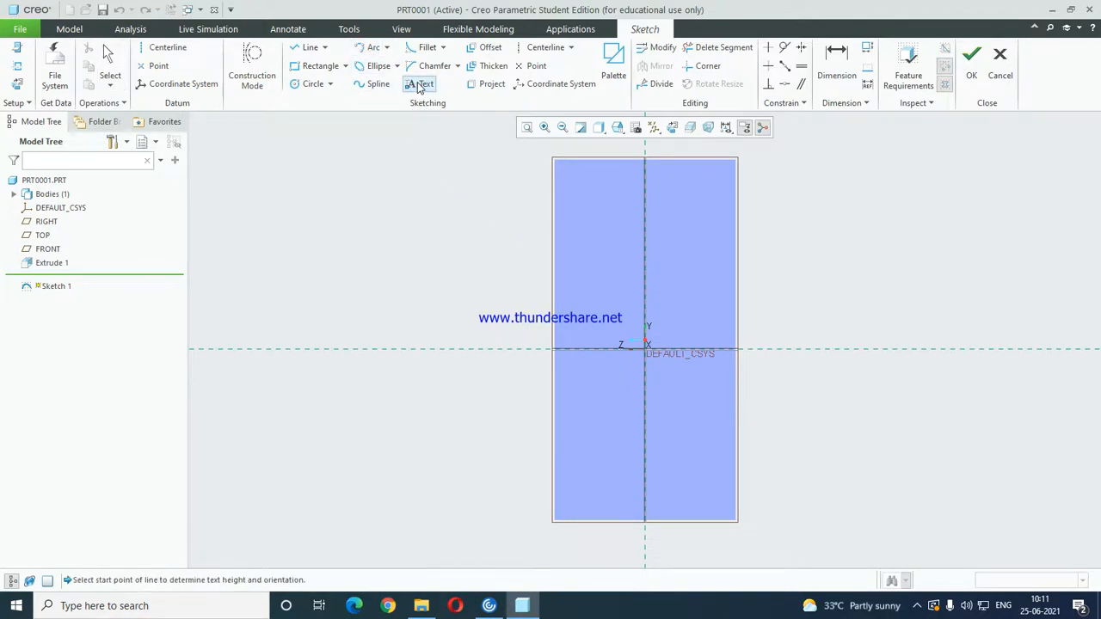
left_click(578, 276)
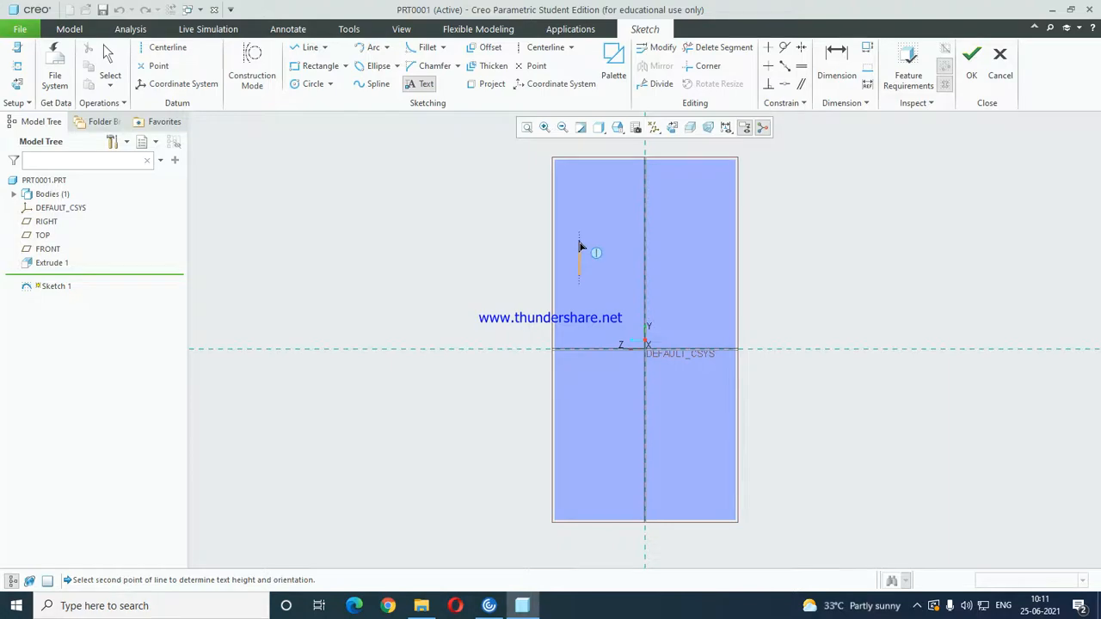
left_click(578, 247)
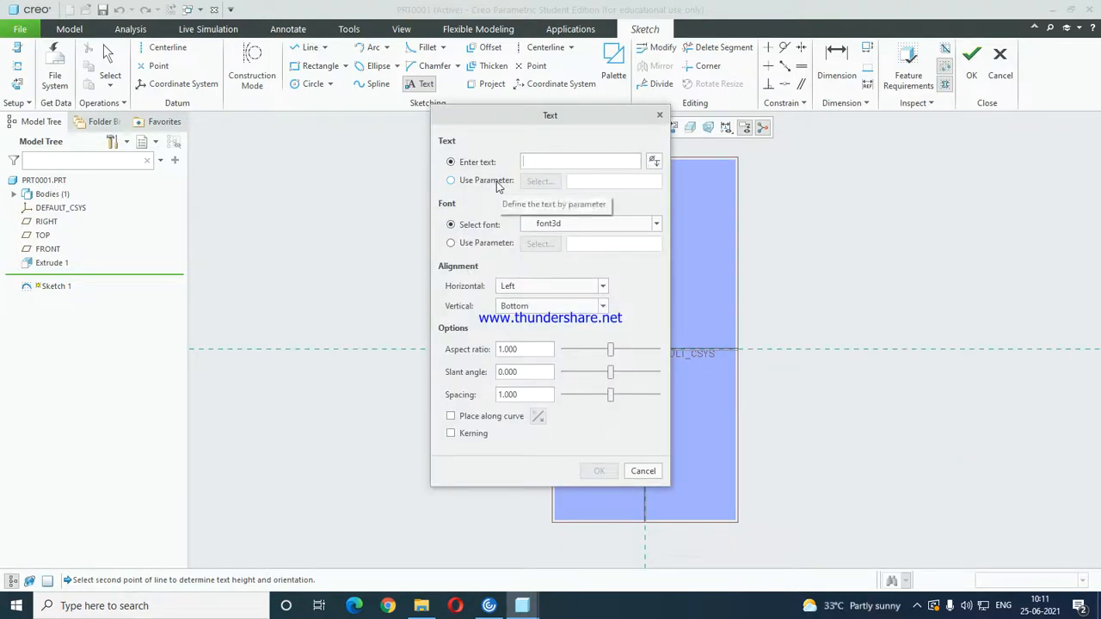
type("CAD")
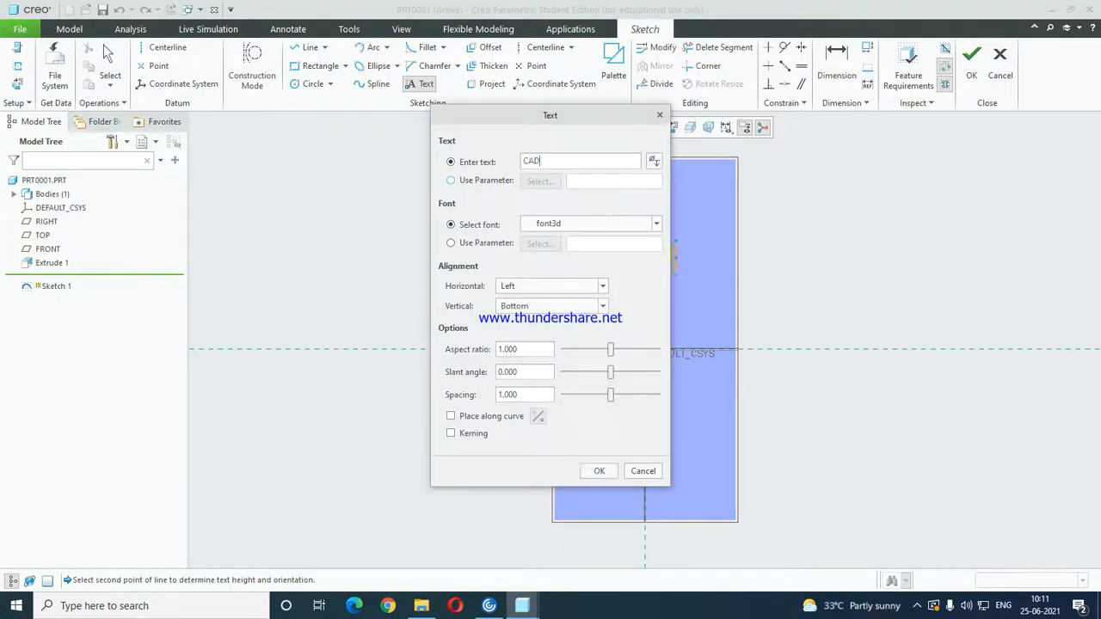
left_click(602, 470)
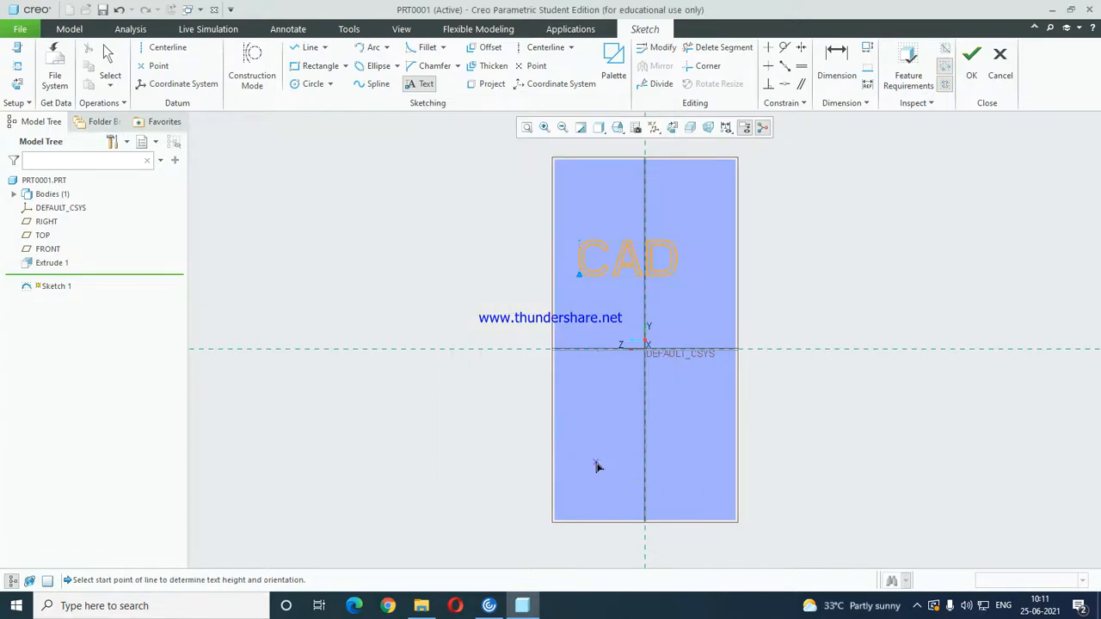
left_click(971, 60)
Project the CAD text sketch onto the extruded surface along the RIGHT plane's direction and inspect the projected curve.
mouse_move(667, 292)
middle_mouse_down()
mouse_move(705, 221)
mouse_move(824, 172)
mouse_move(746, 281)
mouse_move(649, 311)
mouse_move(671, 319)
mouse_move(664, 331)
middle_mouse_up()
left_click(814, 49)
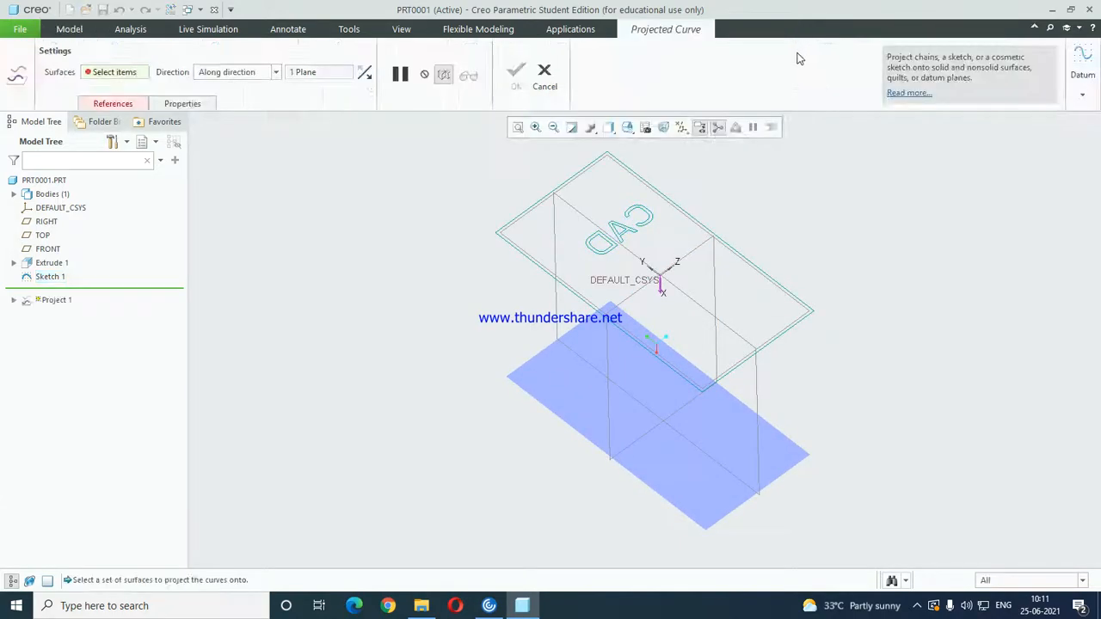
left_click(121, 105)
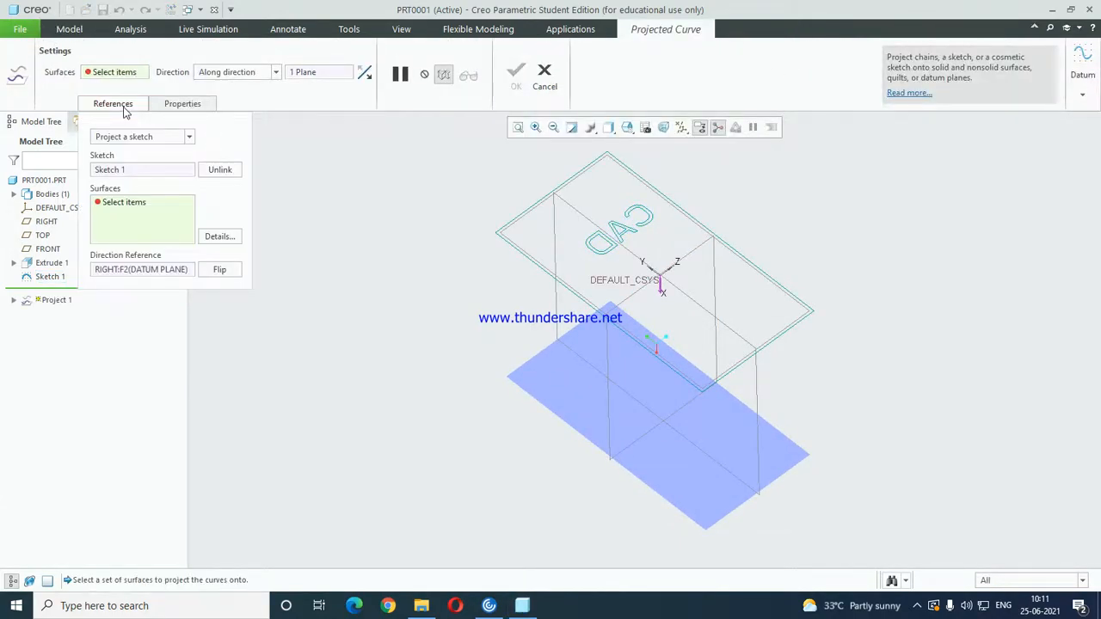
left_click(561, 391)
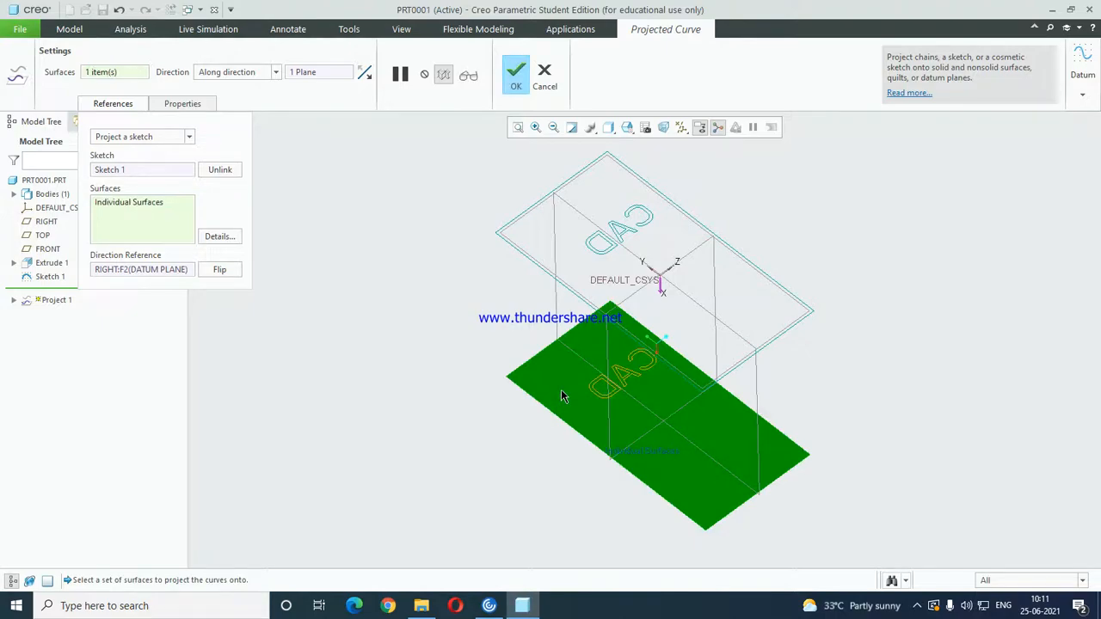
middle_click(661, 387)
middle_click_drag(661, 387, 458, 532)
scroll(586, 467, "up", 2)
middle_click_drag(634, 316, 668, 313)
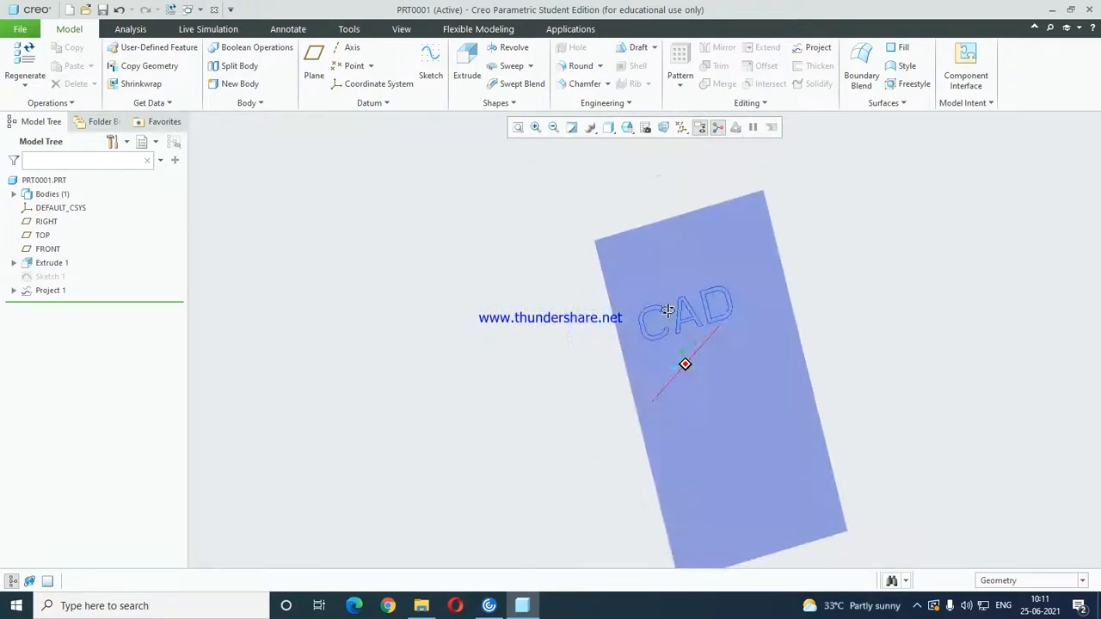
Delete the projected curve and the CAD text sketch.
left_click(50, 291)
left_click(51, 276, "ctrl")
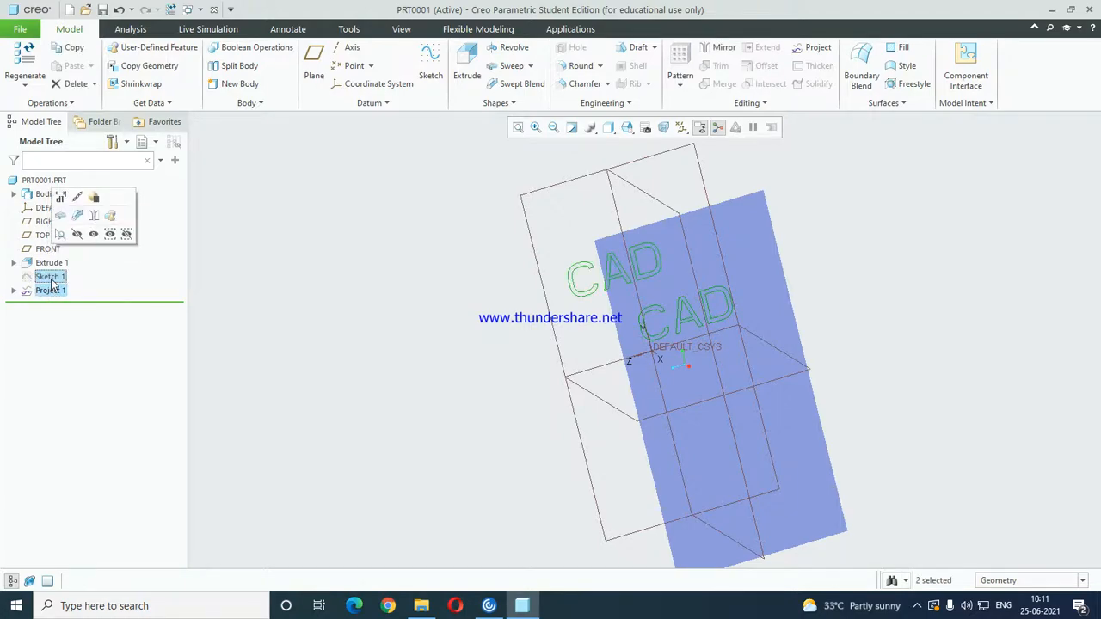
key("Delete")
left_click(509, 324)
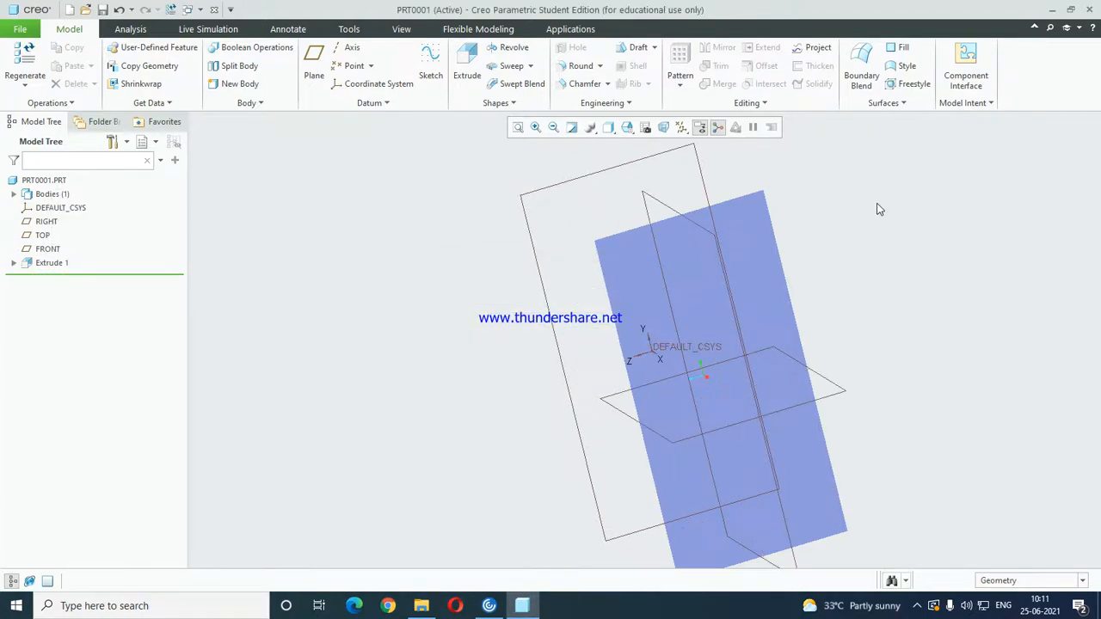
Start a new extrude sketched on the RIGHT plane, with the TOP plane as the top orientation reference.
key("ctrl+d")
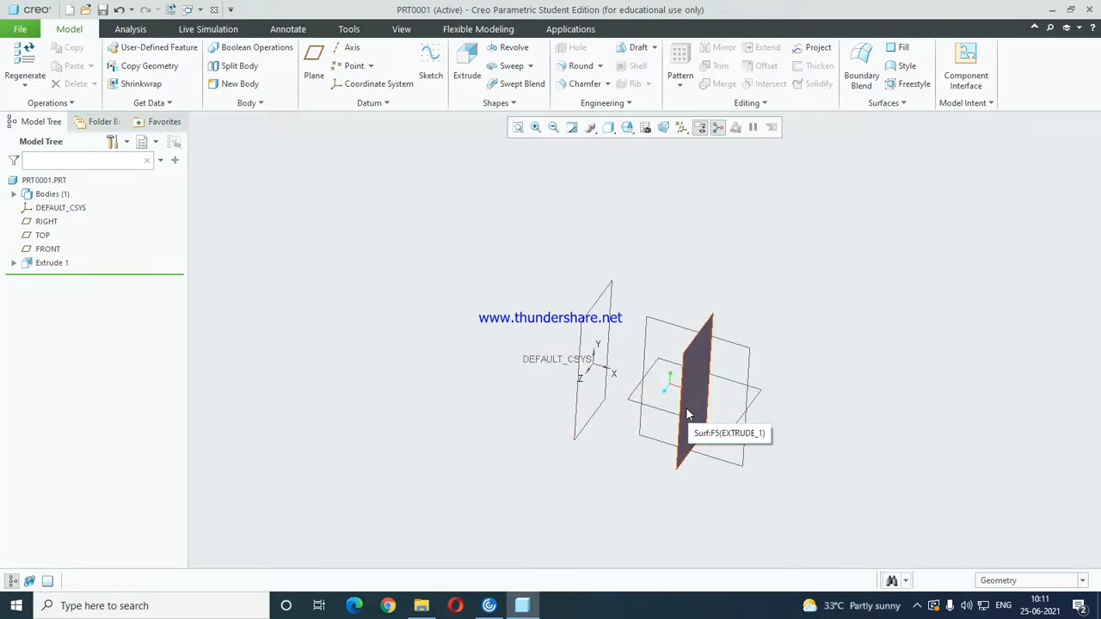
left_click(686, 415)
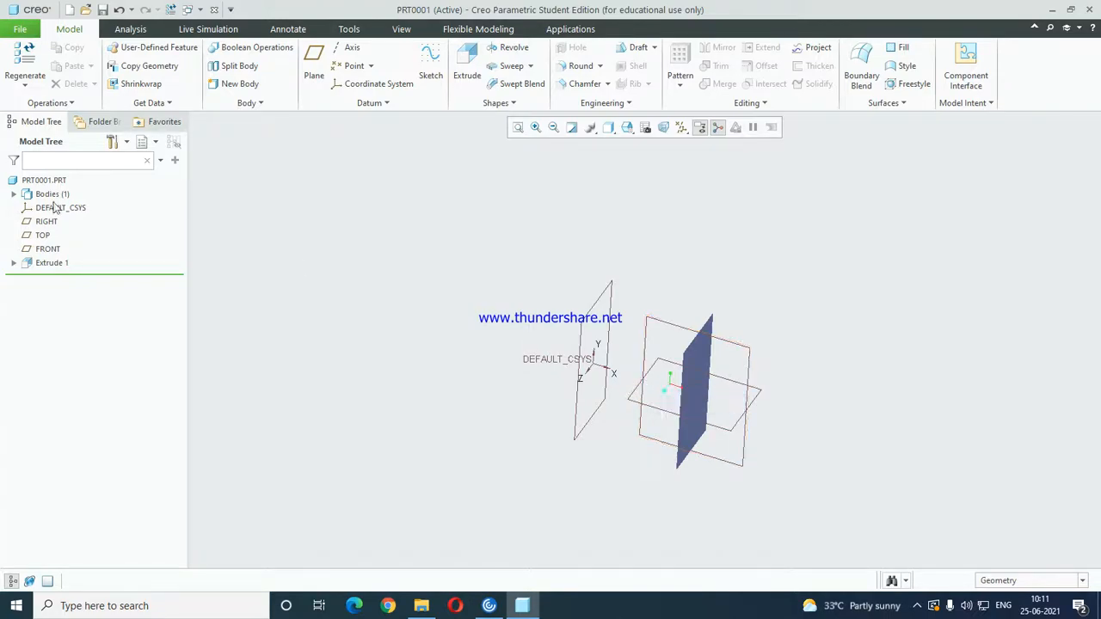
left_click(467, 62)
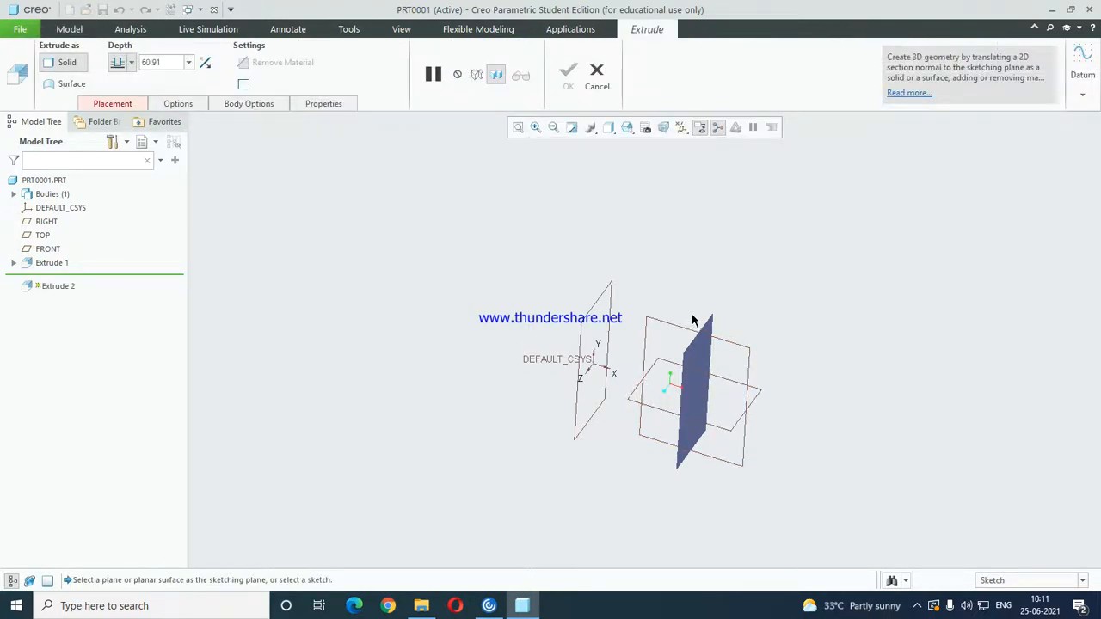
left_click(603, 298)
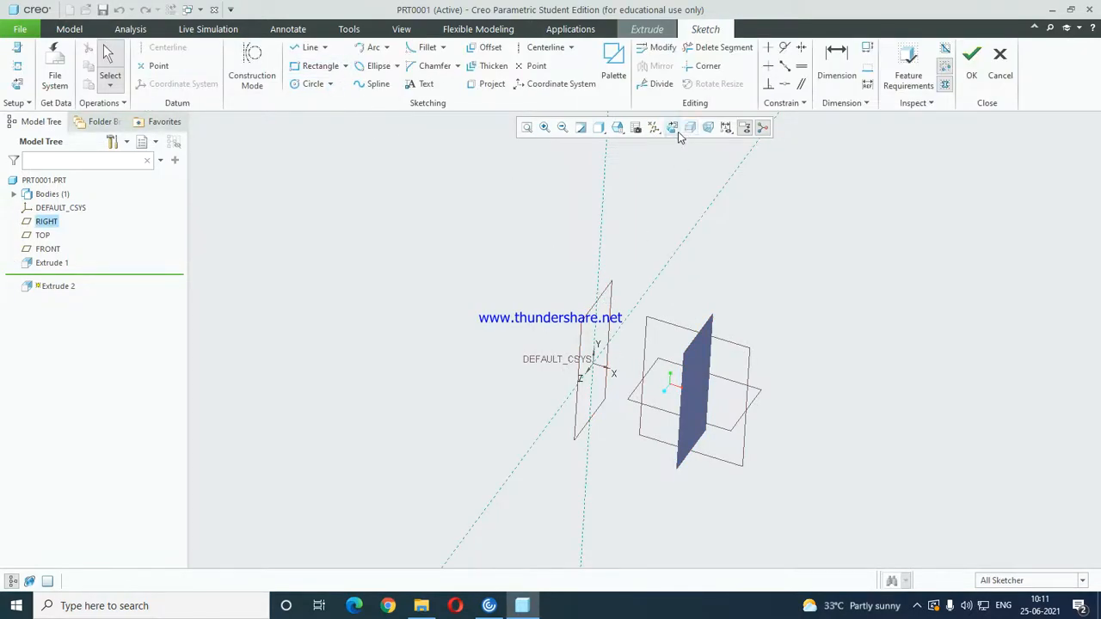
left_click(19, 47)
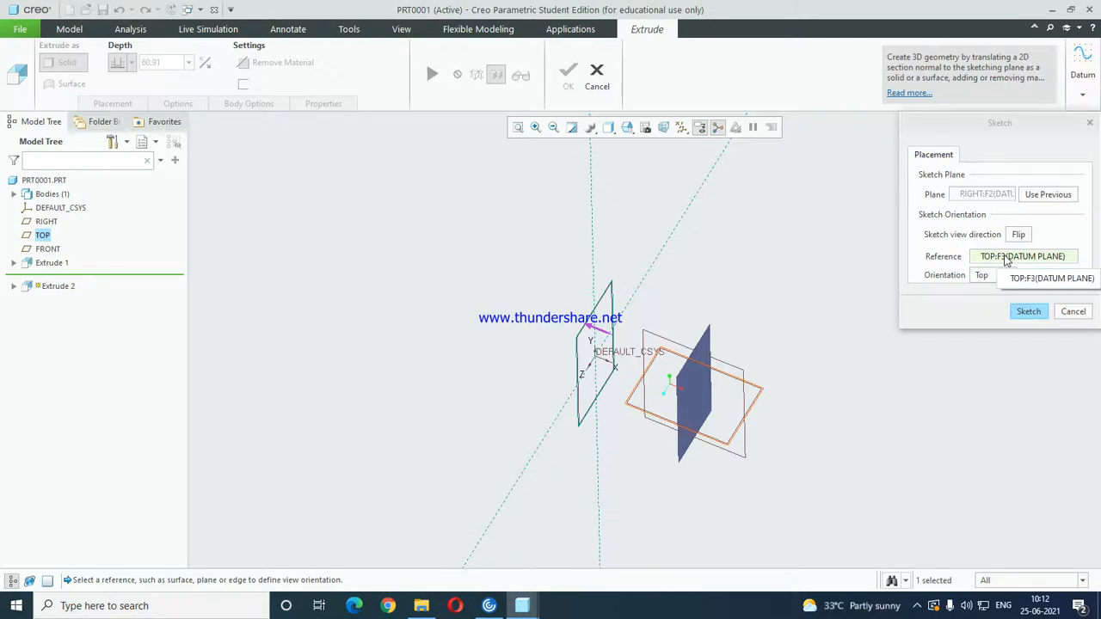
left_click(1029, 312)
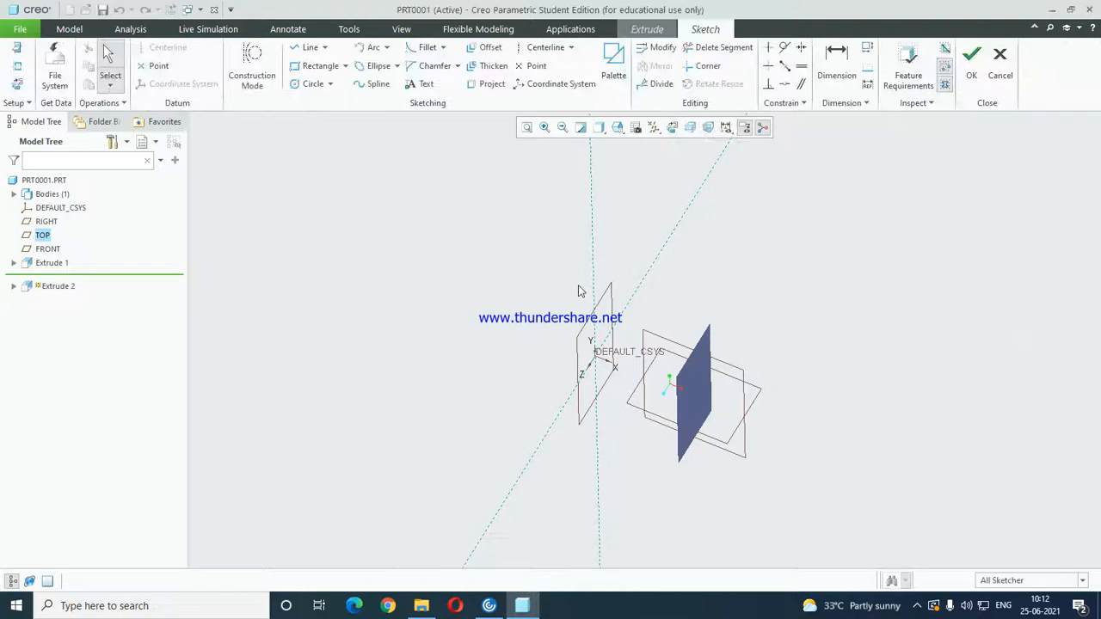
Sketch a horizontal line along the horizontal reference, slightly wider than the plane on both sides, and finish the sketch.
left_click(672, 128)
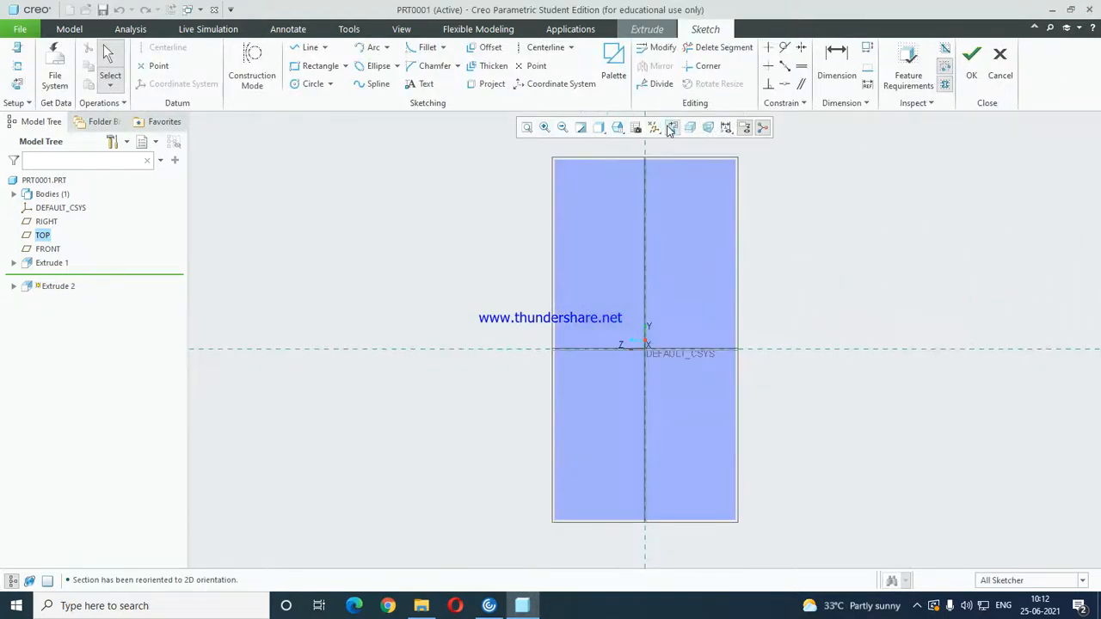
left_click(308, 48)
left_click(524, 350)
left_click(755, 349)
middle_click(831, 282)
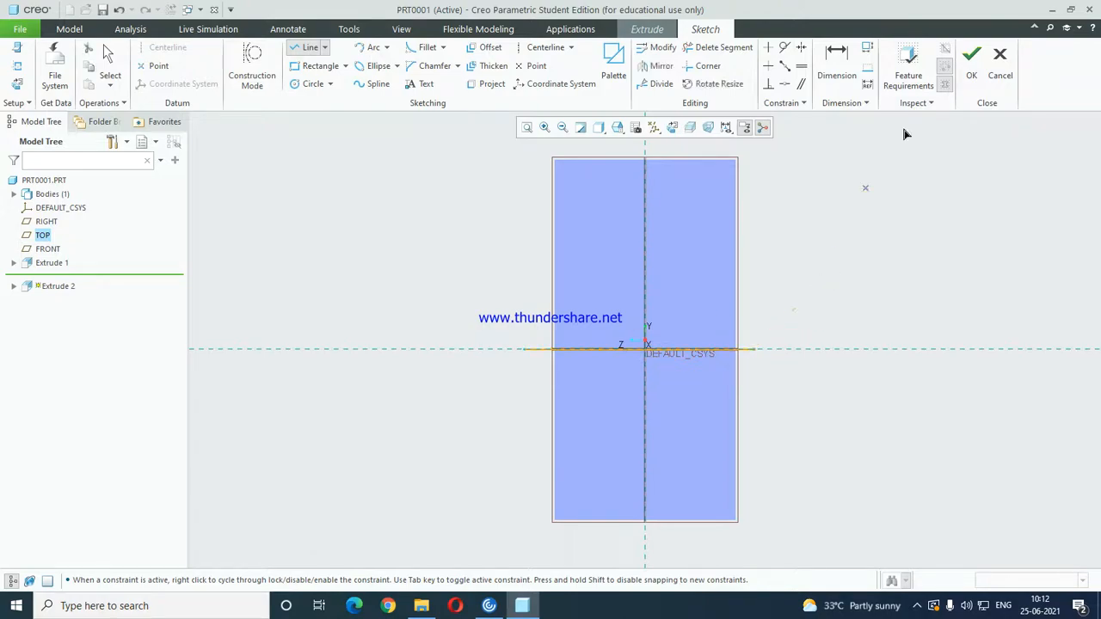
left_click(965, 69)
left_click(634, 332)
left_click(971, 57)
left_click(636, 332)
Extrude the line as a surface that runs completely through and past the first extruded surface.
middle_click_drag(691, 355, 714, 371)
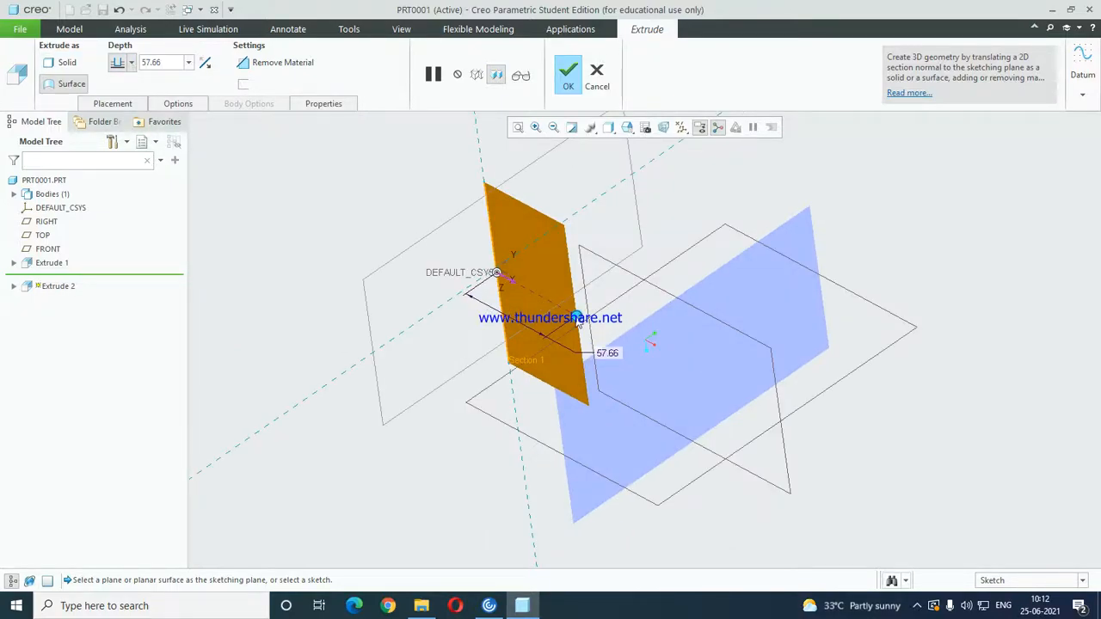
left_click_drag(577, 319, 949, 411)
middle_click(695, 342)
middle_click_drag(705, 342, 737, 315)
left_click(867, 388)
middle_click_drag(737, 373, 711, 362)
Trim the first extruded surface with the crossing surface, switching the kept side twice, and inspect the trimmed result.
left_click(714, 314)
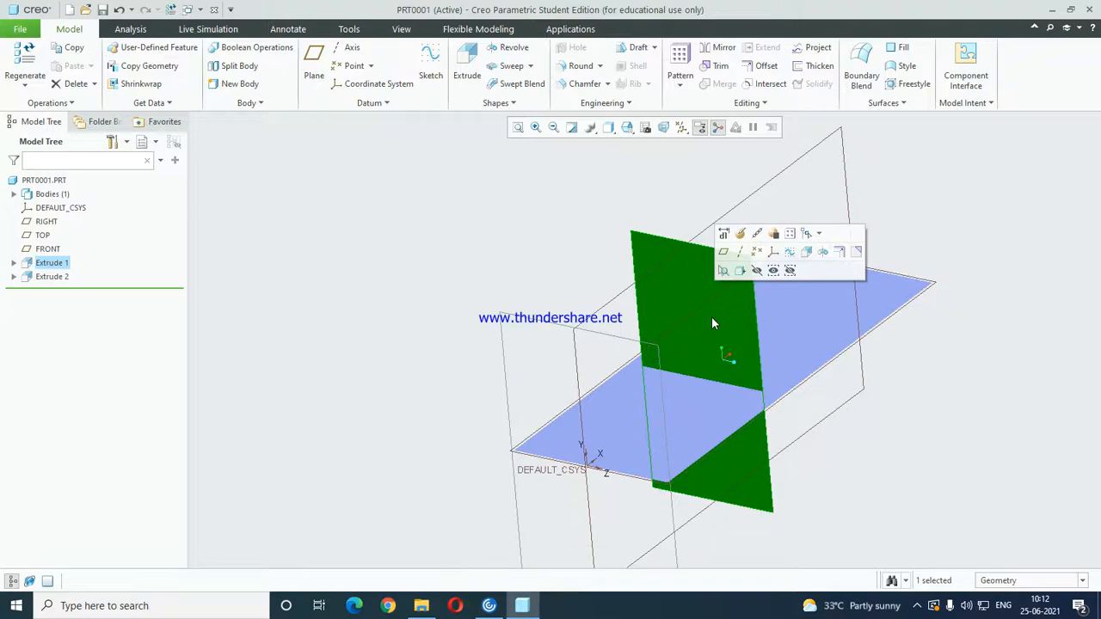
left_click(716, 65)
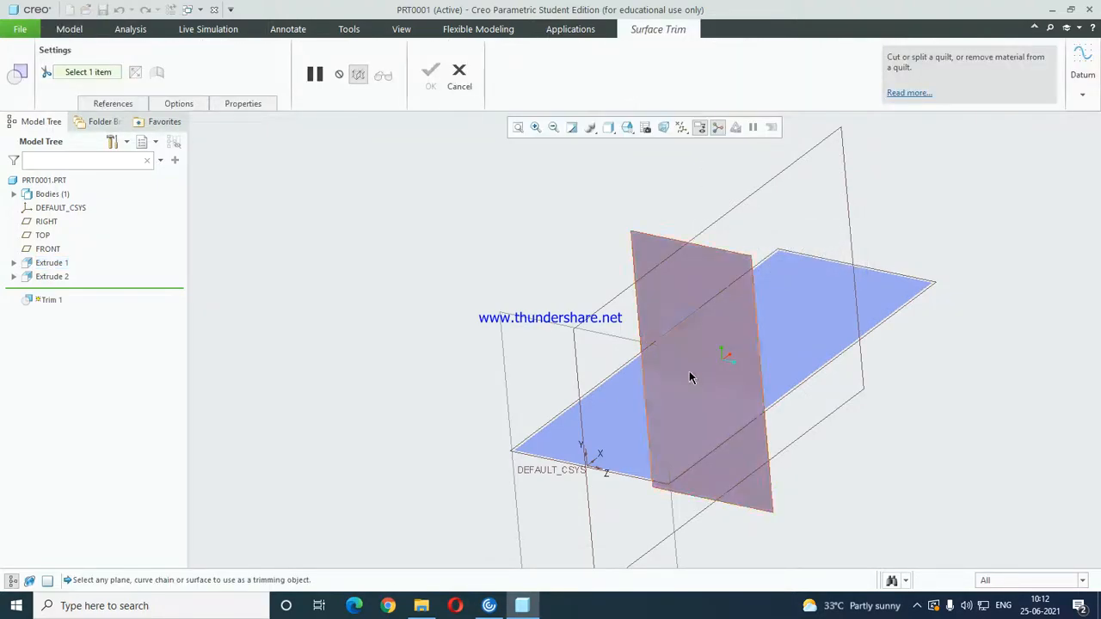
left_click(671, 416)
middle_click_drag(672, 416, 737, 346)
scroll(735, 361, "down", 3)
scroll(700, 347, "up", 2)
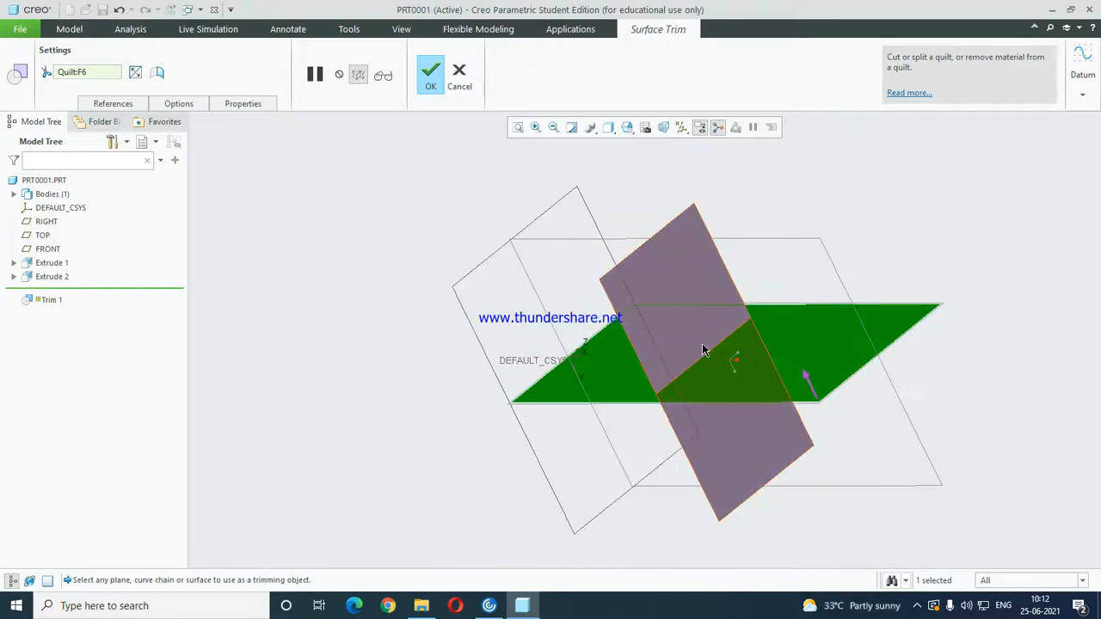
left_click(136, 74)
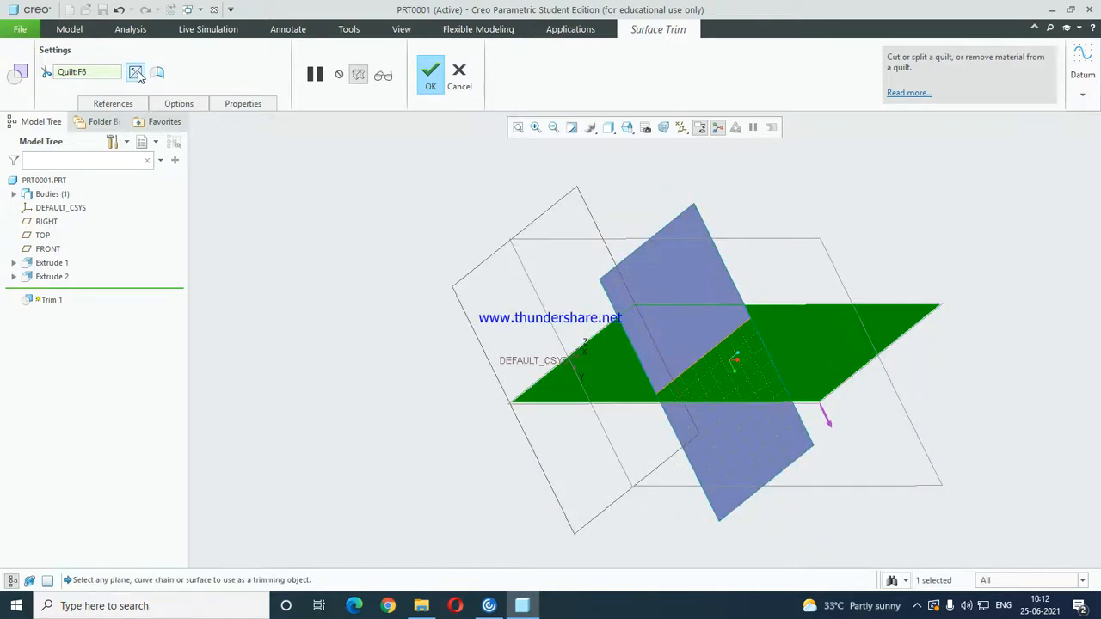
left_click(136, 74)
middle_click(582, 287)
middle_click_drag(582, 287, 709, 391)
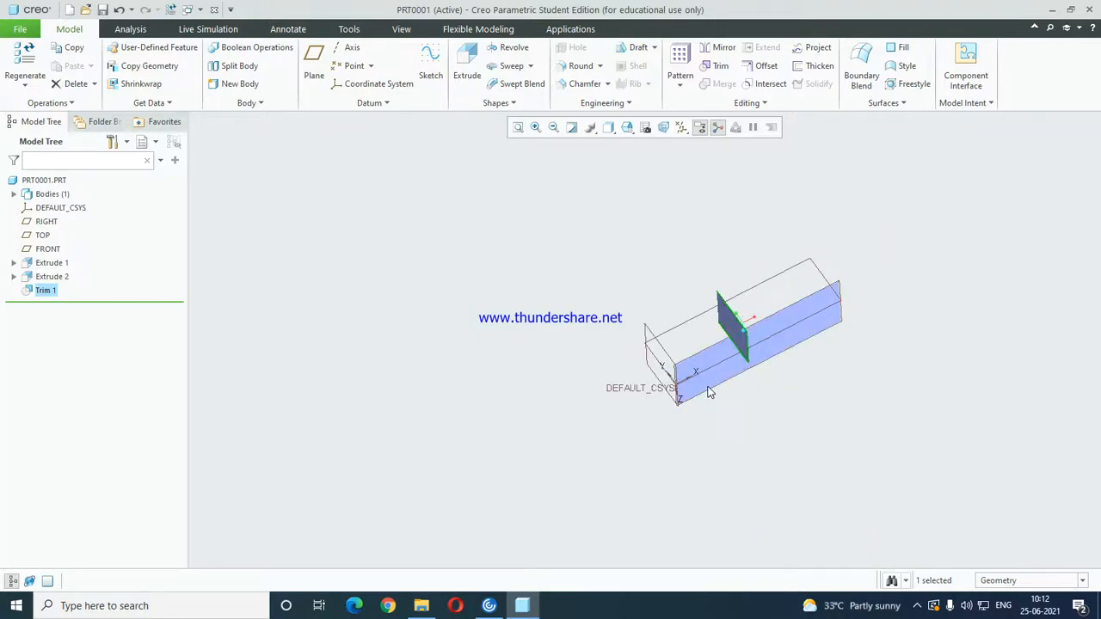
scroll(745, 355, "down", 5)
left_click(886, 398)
Delete the trim and the second extruded surface.
left_click(54, 293)
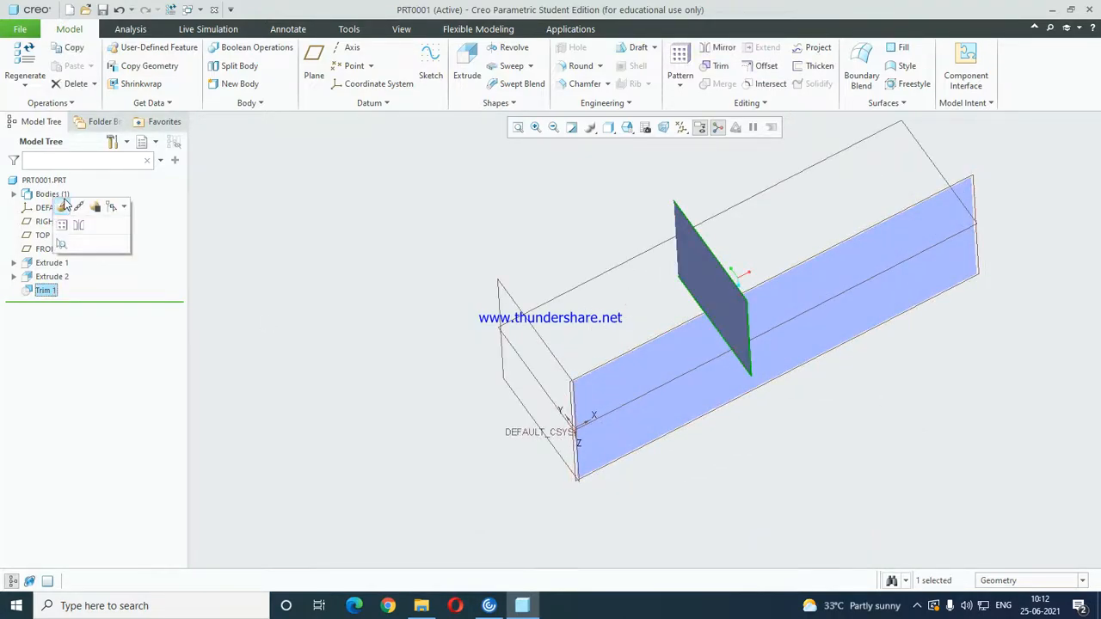
left_click(125, 297)
left_click(51, 293)
left_click(54, 277, "ctrl")
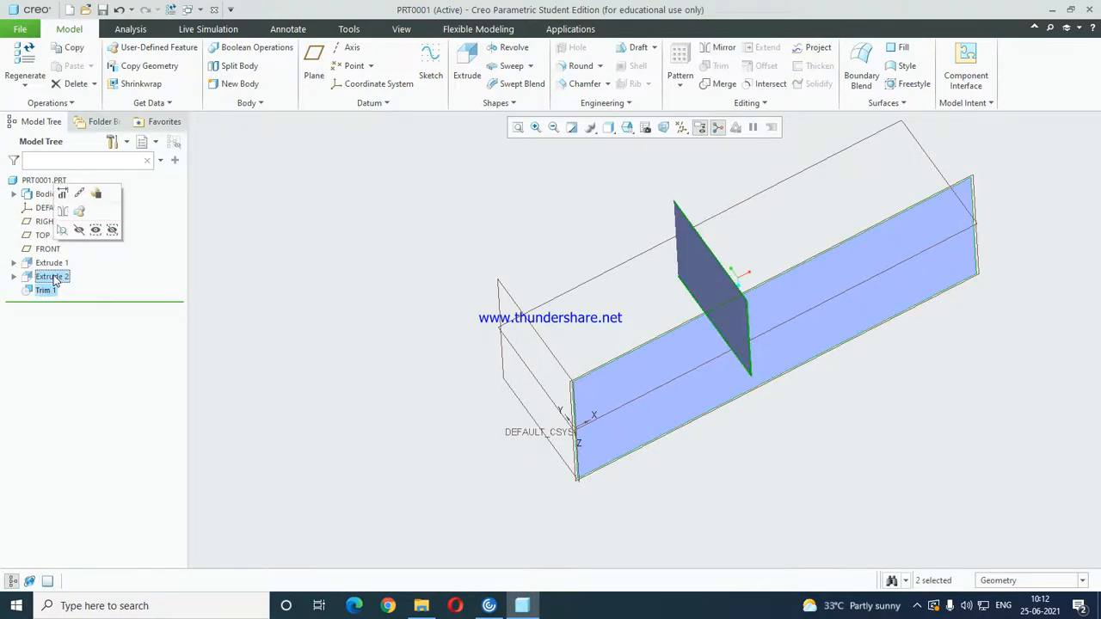
key("Delete")
left_click(508, 323)
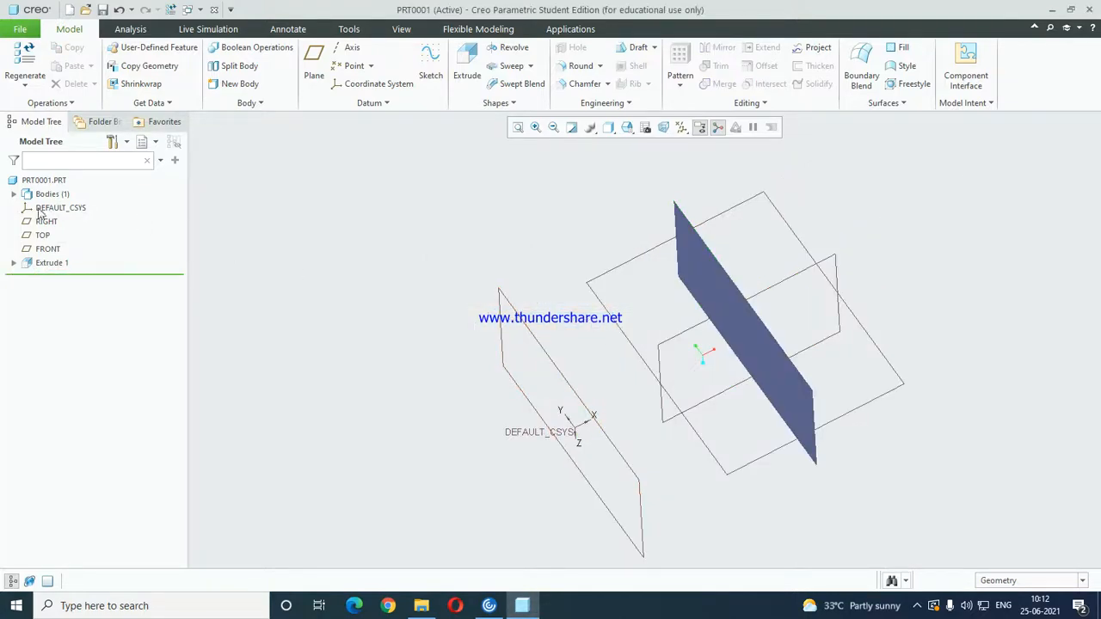
left_click(49, 264)
scroll(679, 352, "down", 5)
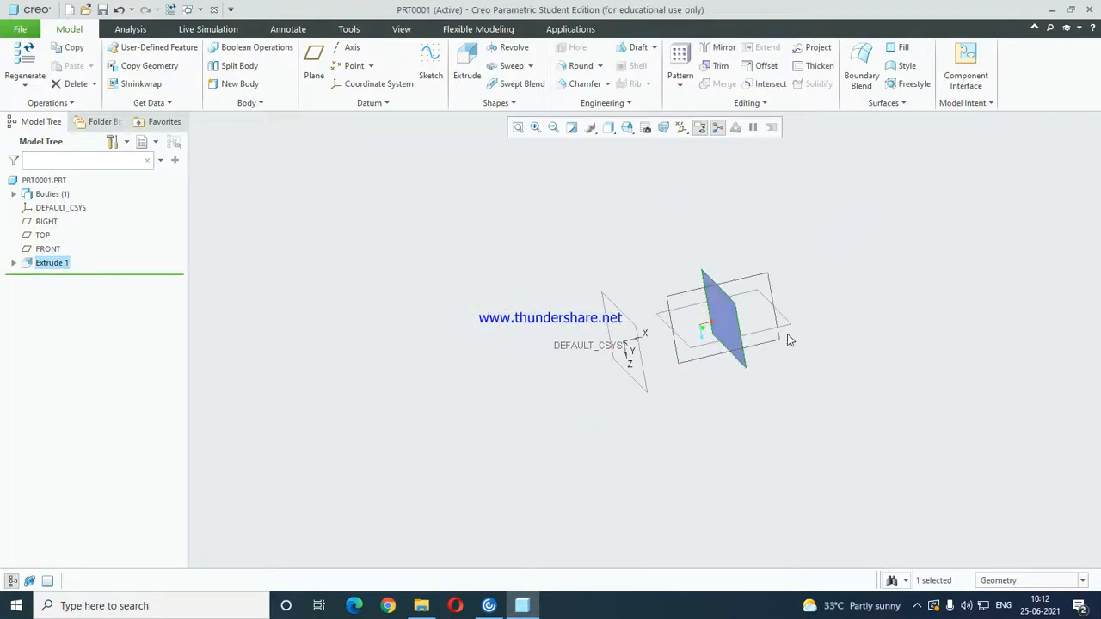
middle_click_drag(676, 353, 775, 401)
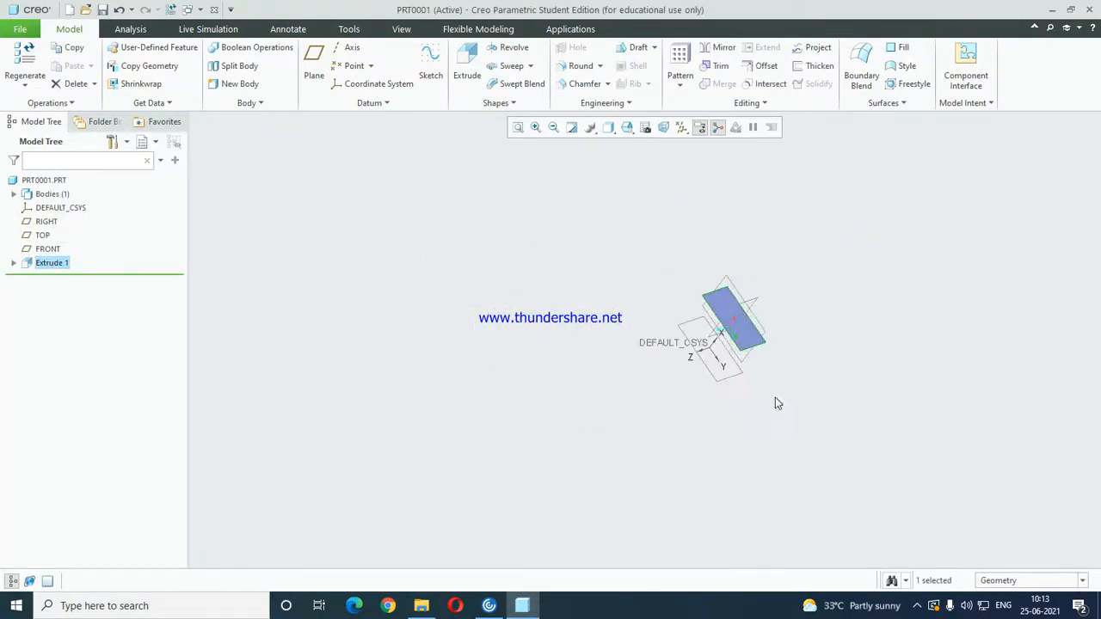
scroll(748, 313, "up", 2)
middle_click_drag(746, 313, 765, 301)
left_click(764, 301)
mouse_move(832, 283)
middle_mouse_down()
mouse_move(734, 336)
mouse_move(693, 327)
mouse_move(737, 330)
mouse_move(828, 298)
middle_mouse_up()
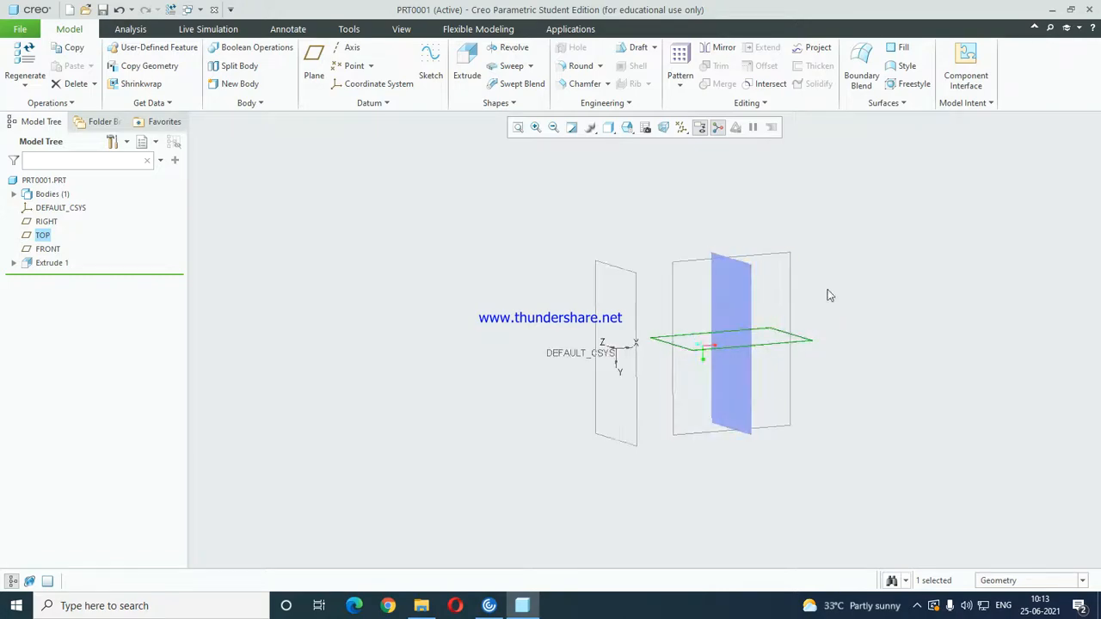
left_click(643, 353)
left_click(623, 280)
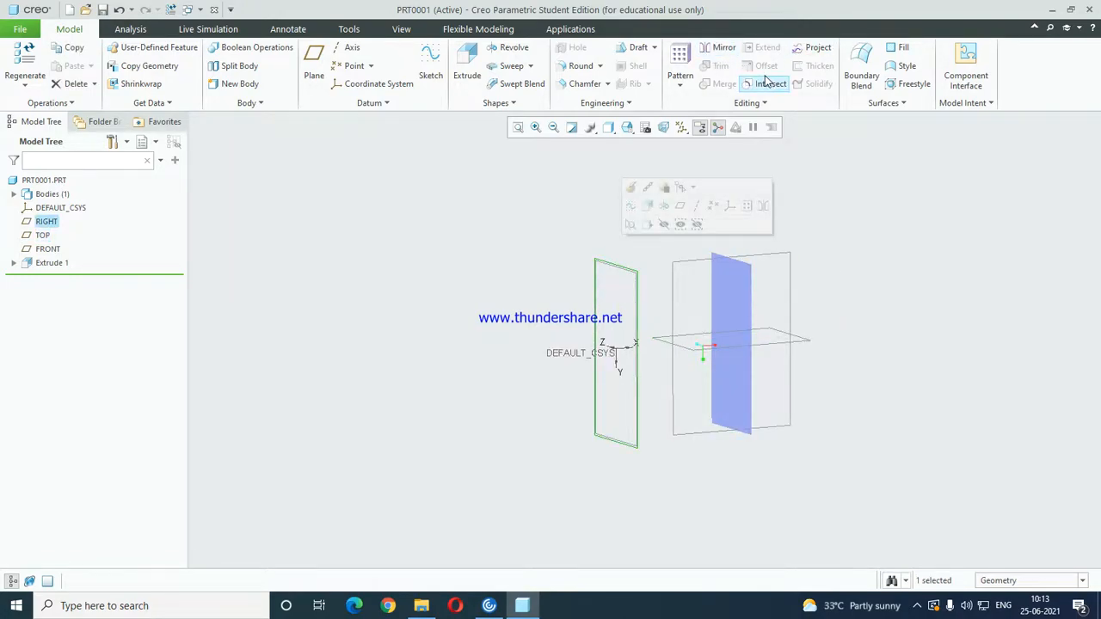
left_click(905, 256)
scroll(775, 293, "down", 2)
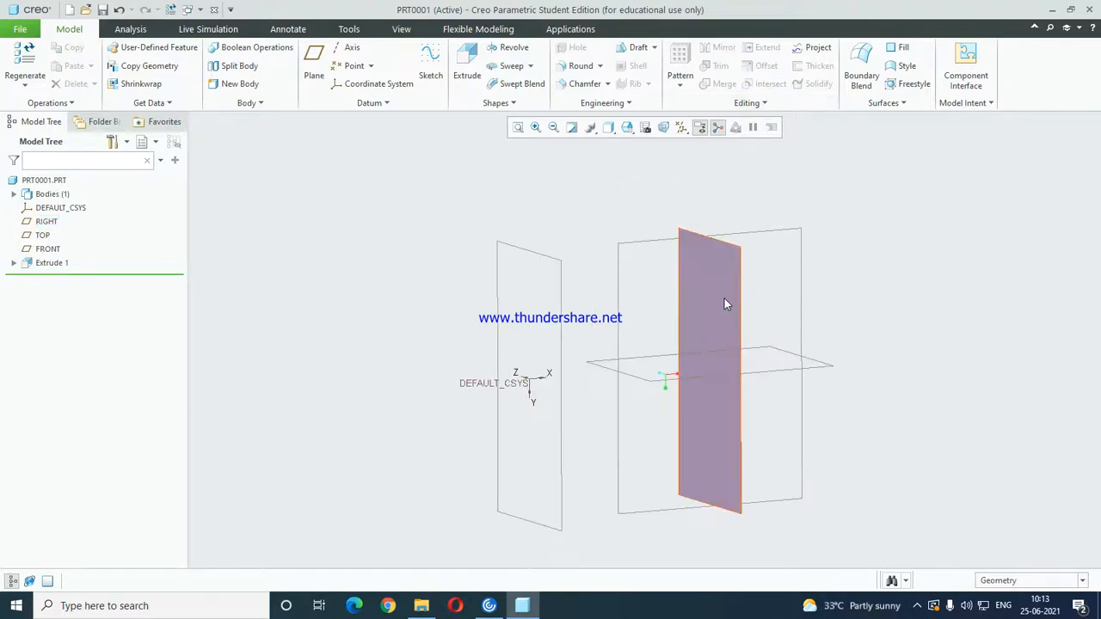
left_click(724, 299)
left_click(946, 272)
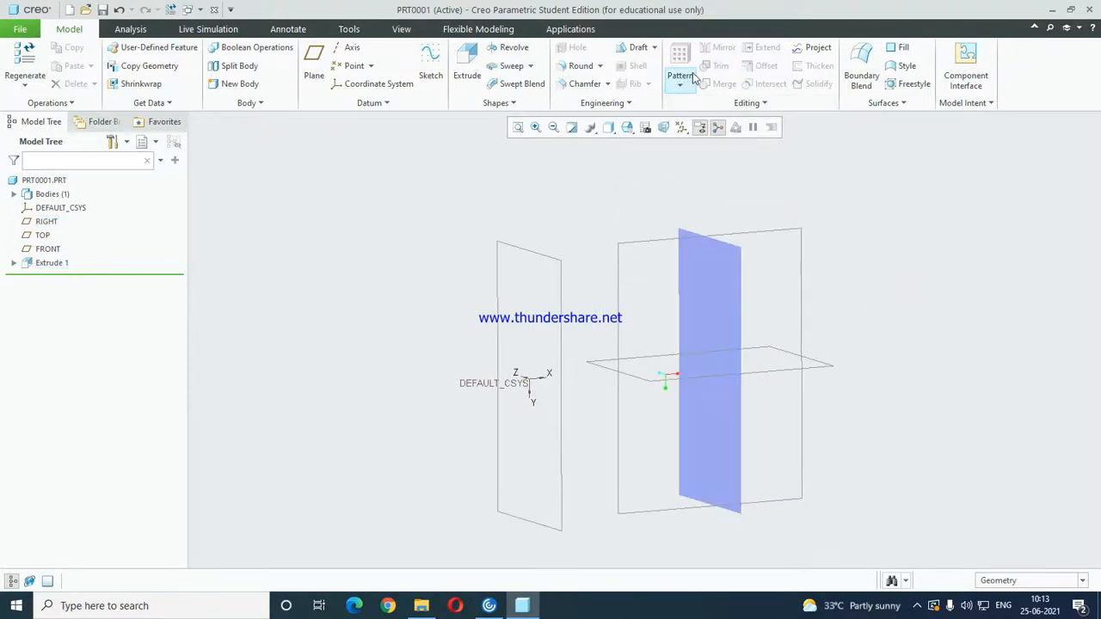
Offset the extruded surface by 25 towards the RIGHT plane.
left_click(731, 279)
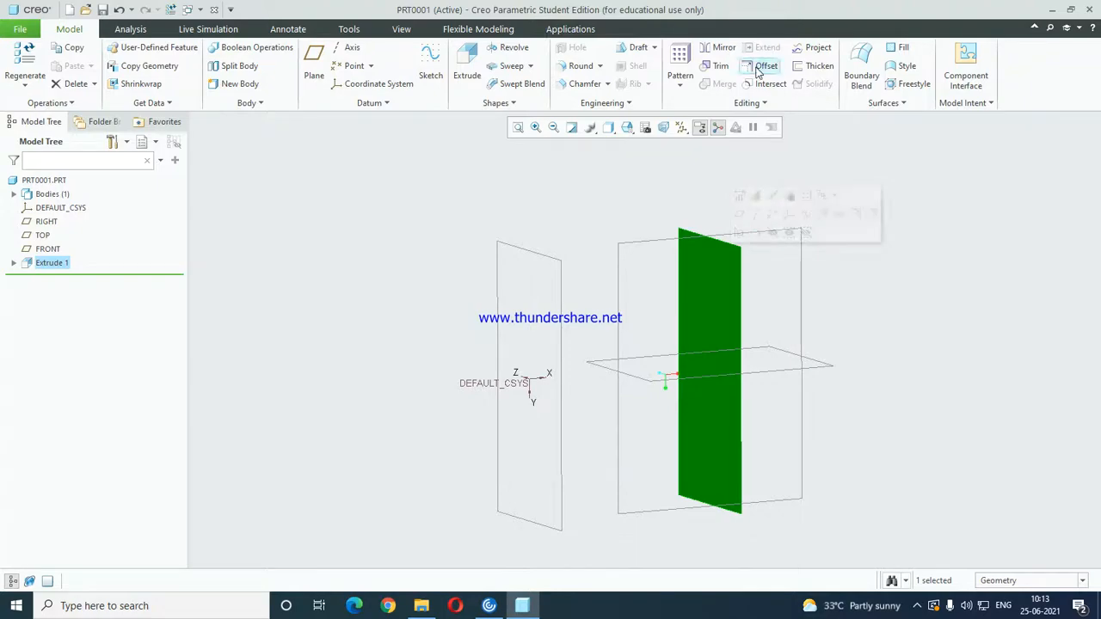
left_click(758, 74)
mouse_move(717, 381)
middle_mouse_down()
mouse_move(663, 373)
mouse_move(706, 385)
middle_mouse_up()
scroll(706, 381, "down", 2)
double_click(673, 331)
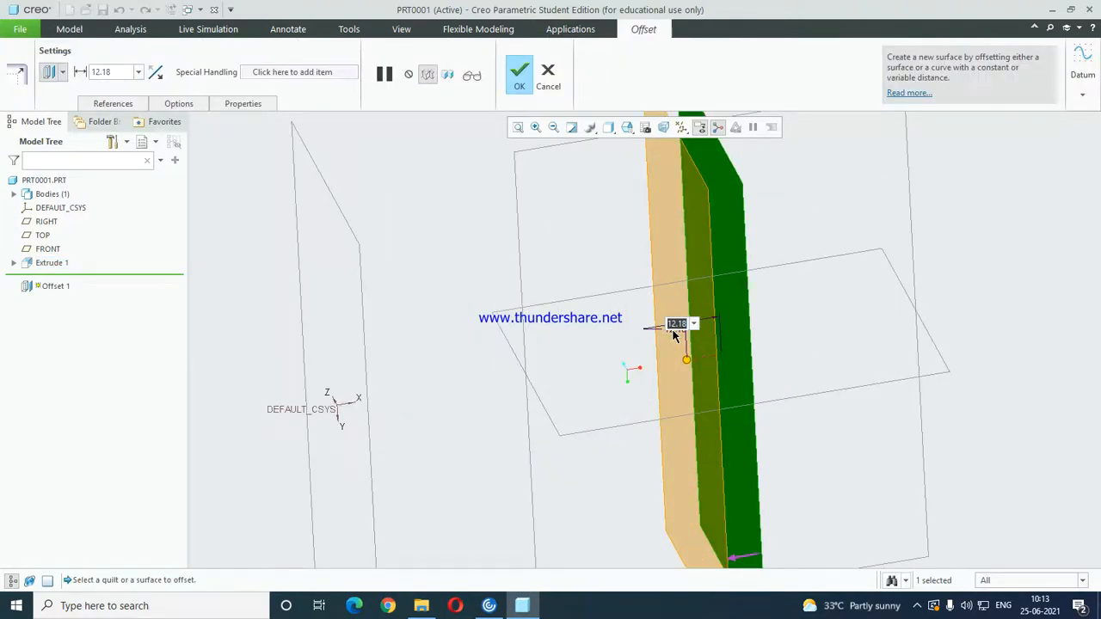
type("25")
key("Return")
scroll(631, 292, "up", 3)
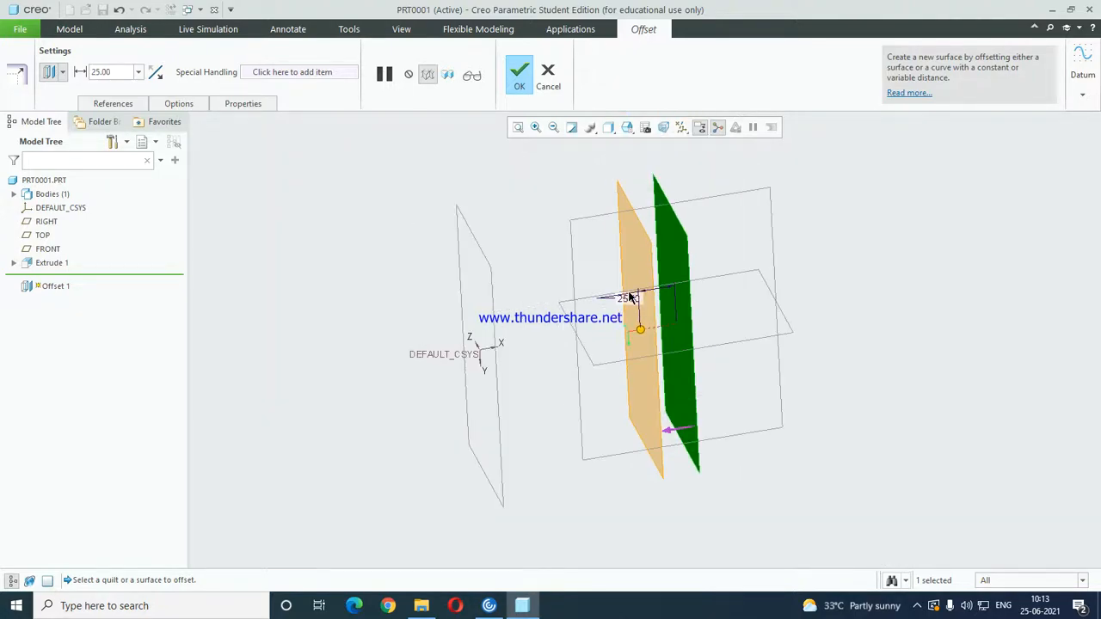
middle_click(724, 261)
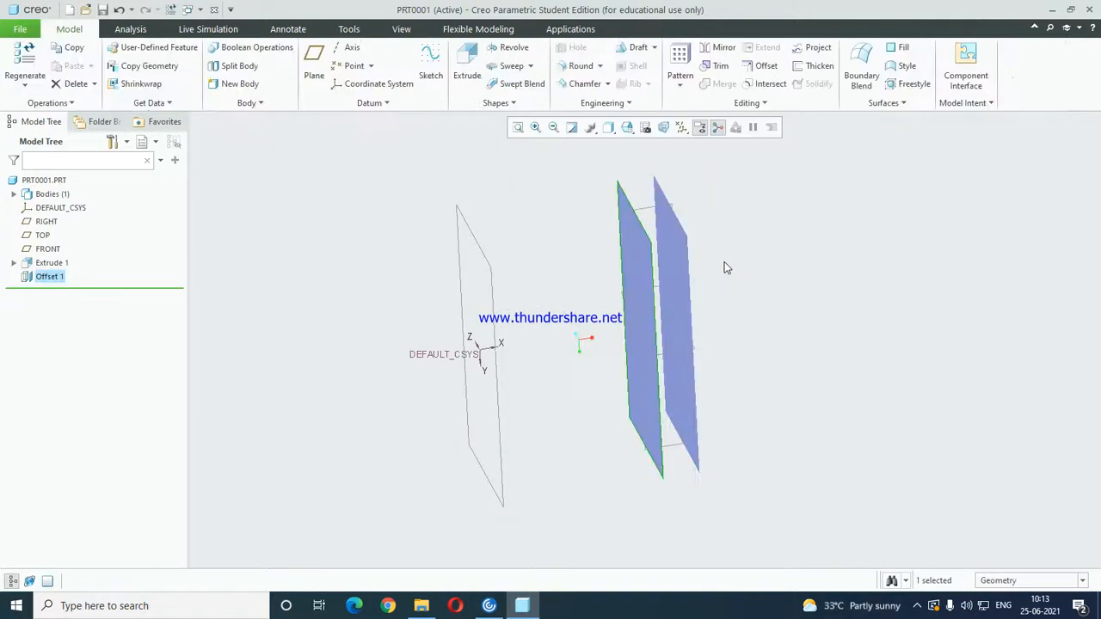
Redefine the offset to try the sketch-based type with a draft angle, and restore the standard offset type.
right_click(58, 281)
left_click(81, 215)
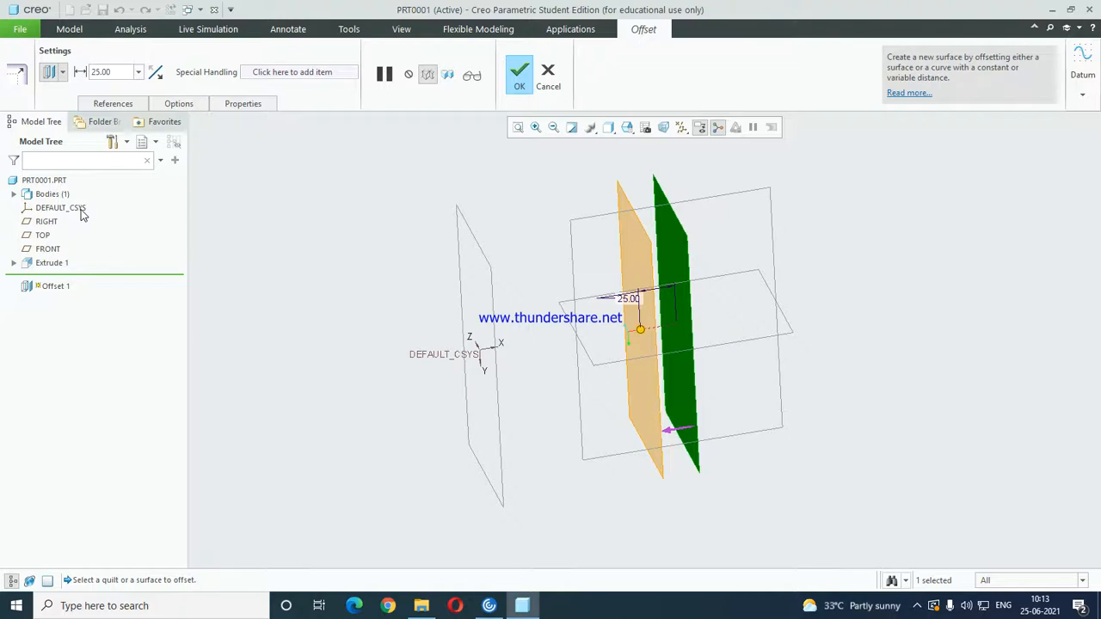
left_click(64, 78)
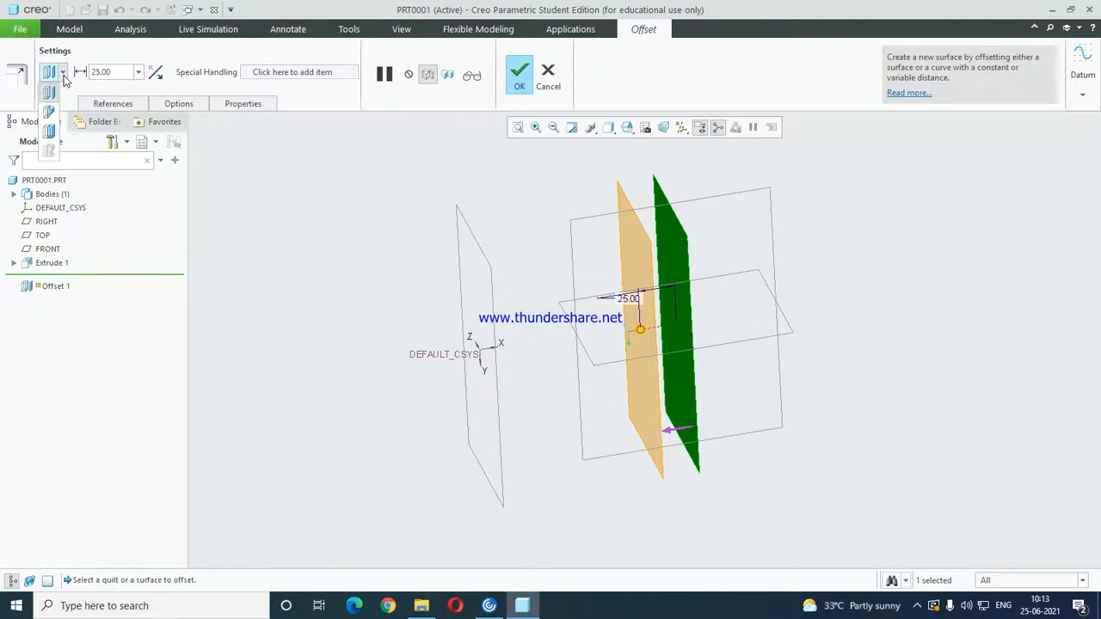
left_click(49, 114)
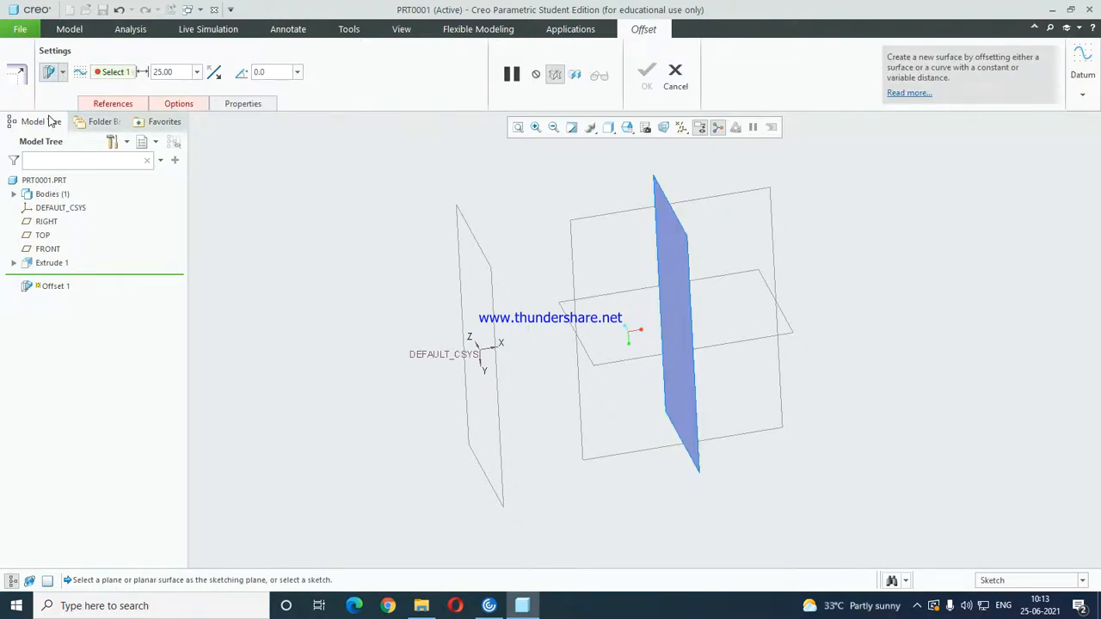
left_click(102, 104)
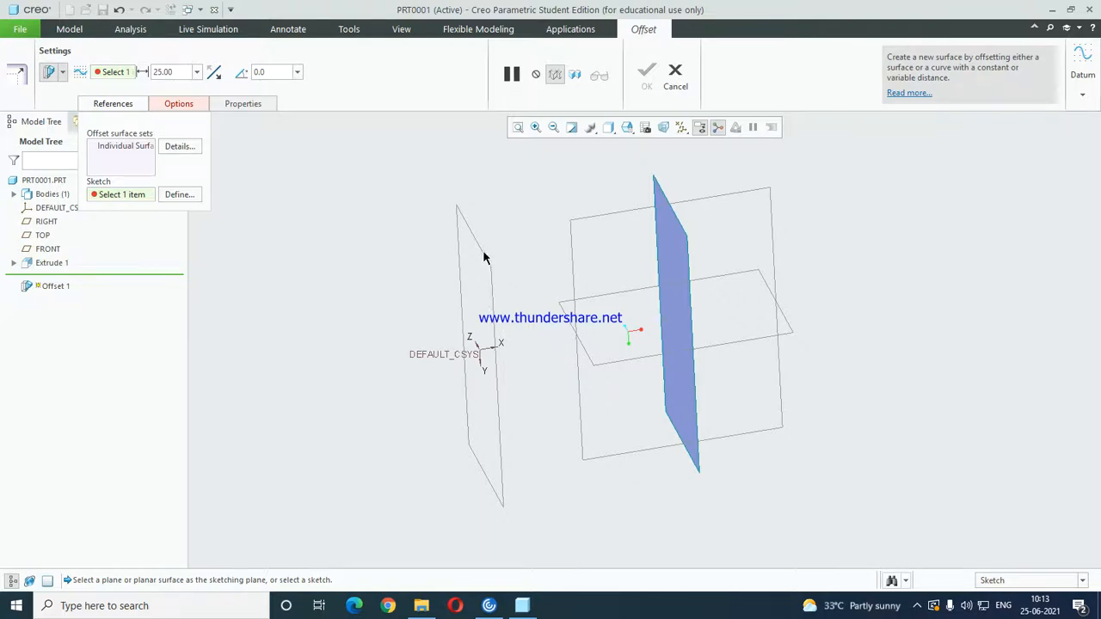
left_click(61, 73)
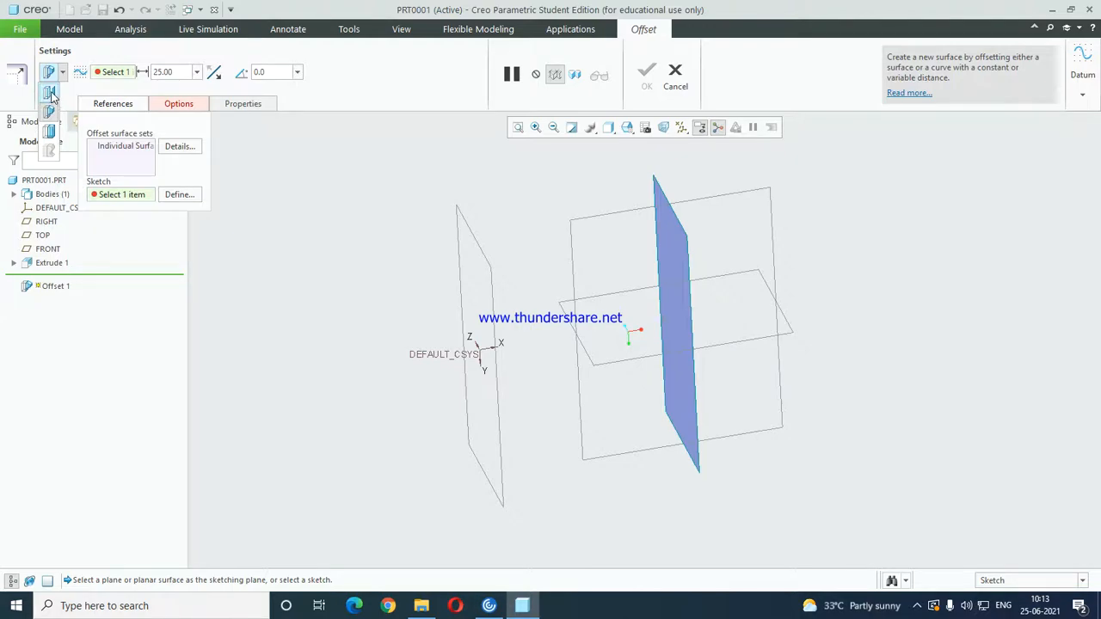
left_click(50, 94)
left_click(647, 74)
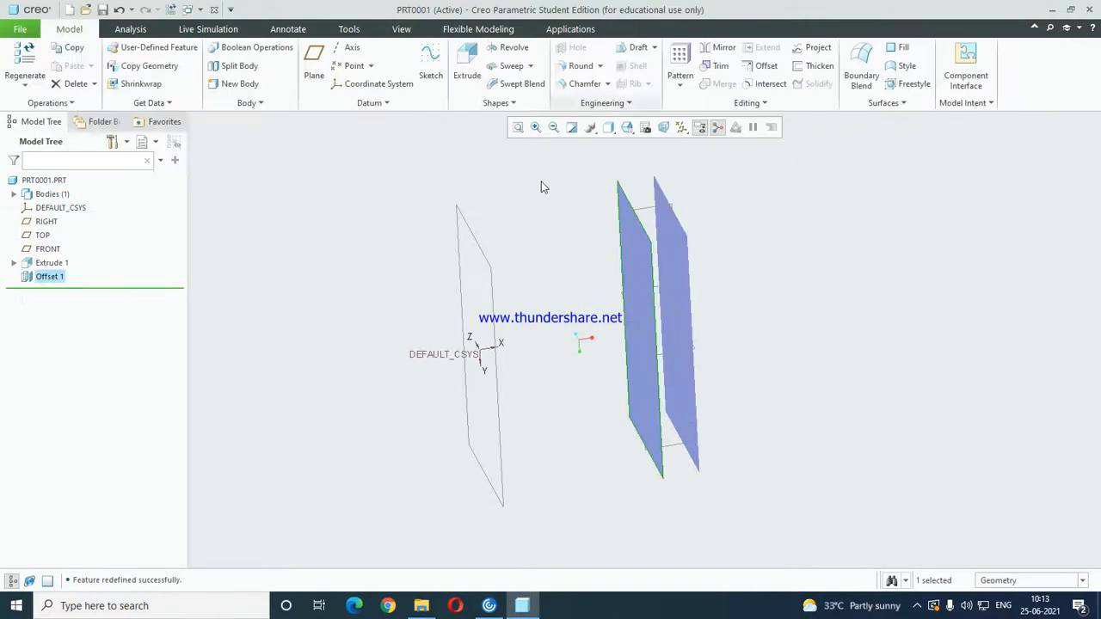
Delete the offset surface.
right_click(50, 278)
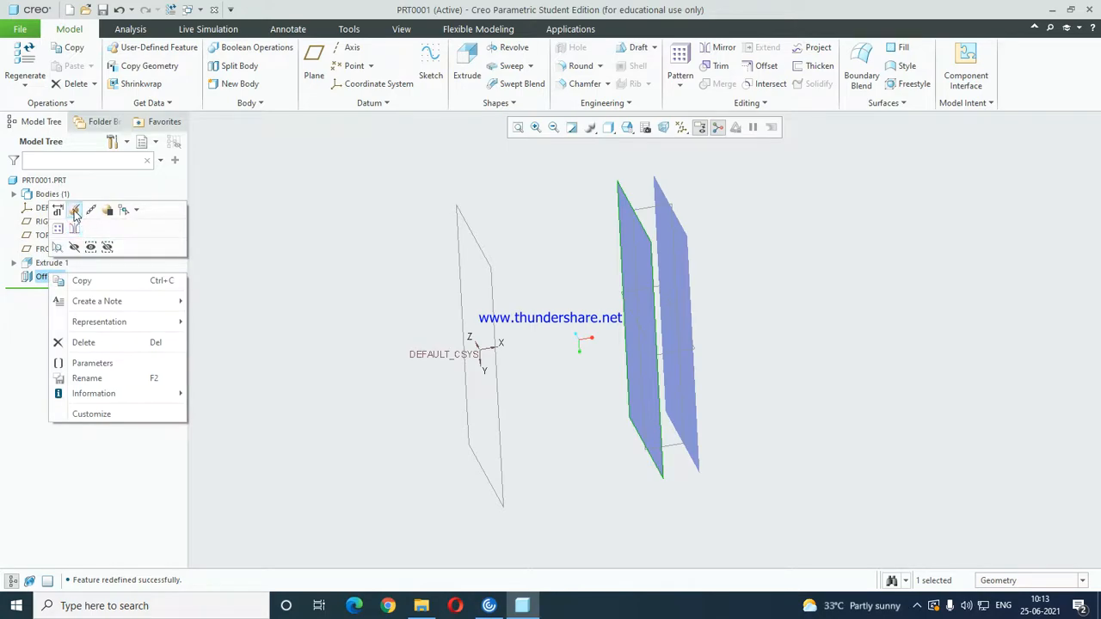
left_click(97, 341)
left_click(513, 322)
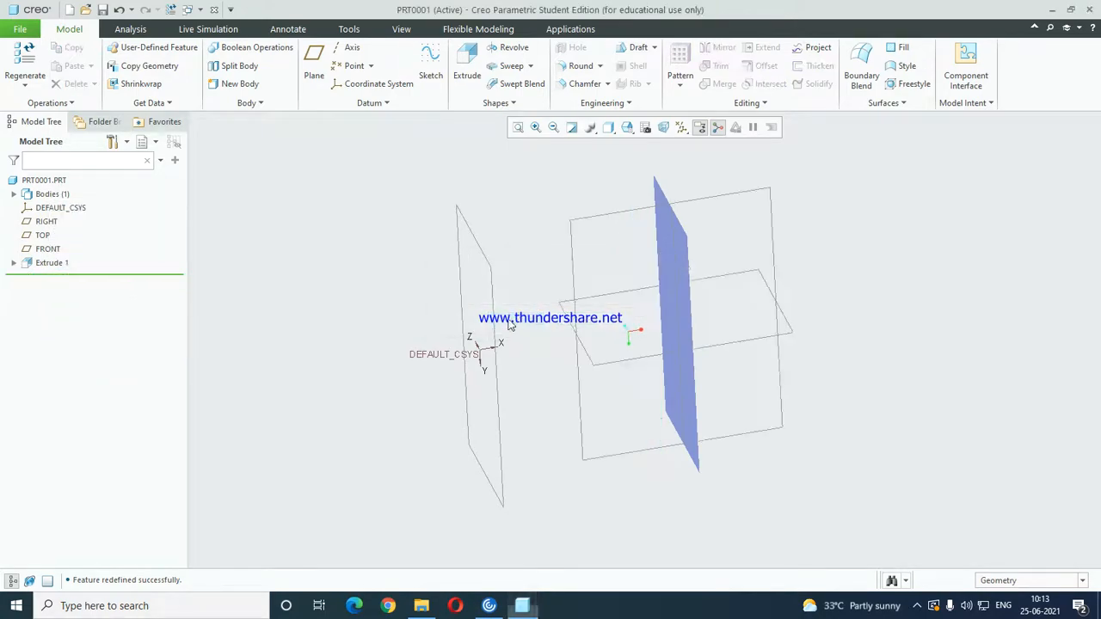
Thicken the extruded surface into a solid with an offset value of 5, and view the whole part.
scroll(717, 284, "up", 1)
middle_click_drag(719, 287, 681, 255)
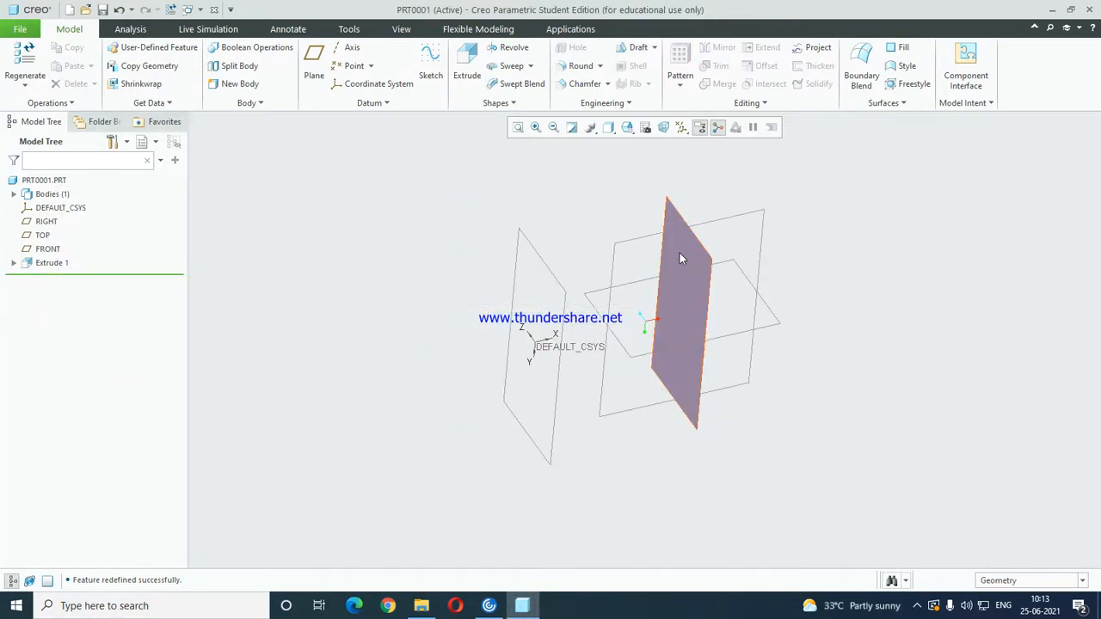
left_click(683, 239)
left_click(812, 65)
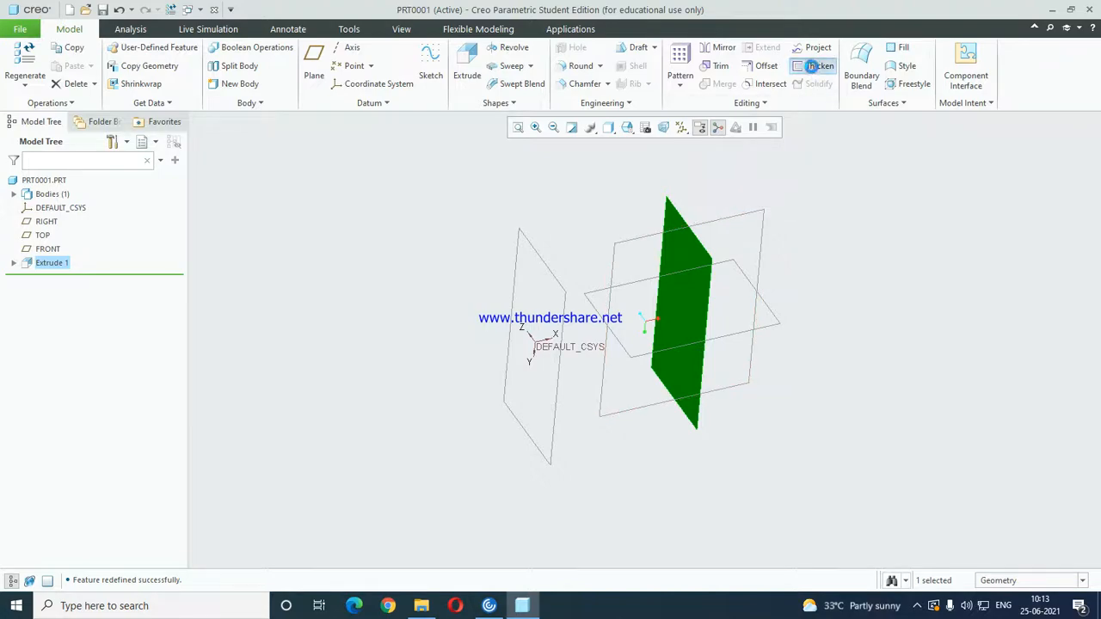
scroll(684, 297, "down", 2)
scroll(687, 293, "up", 3)
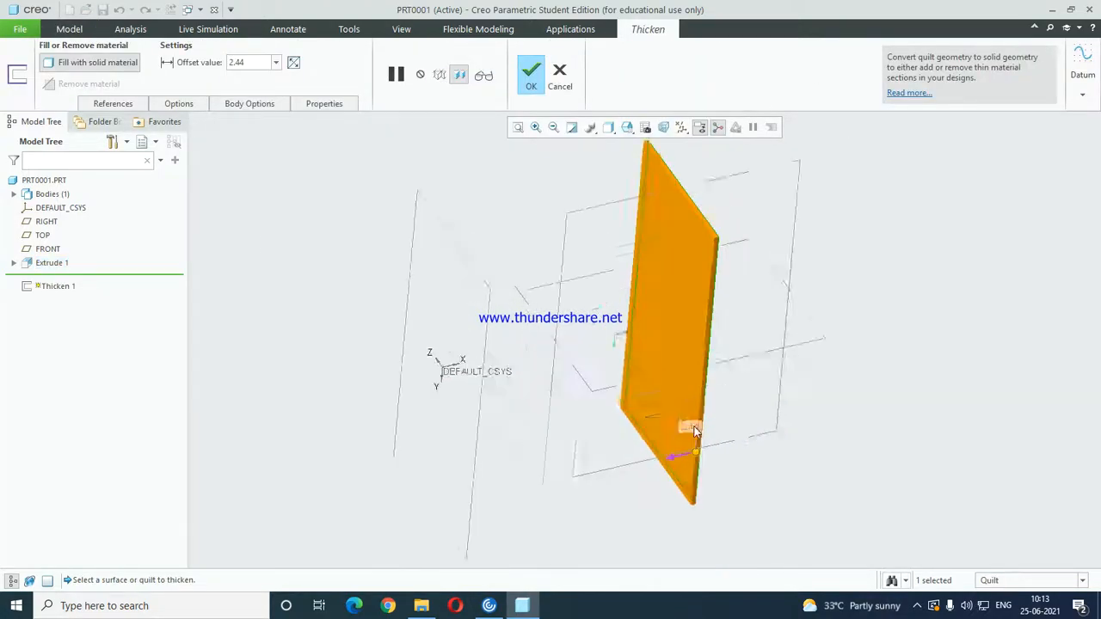
scroll(693, 430, "down", 3)
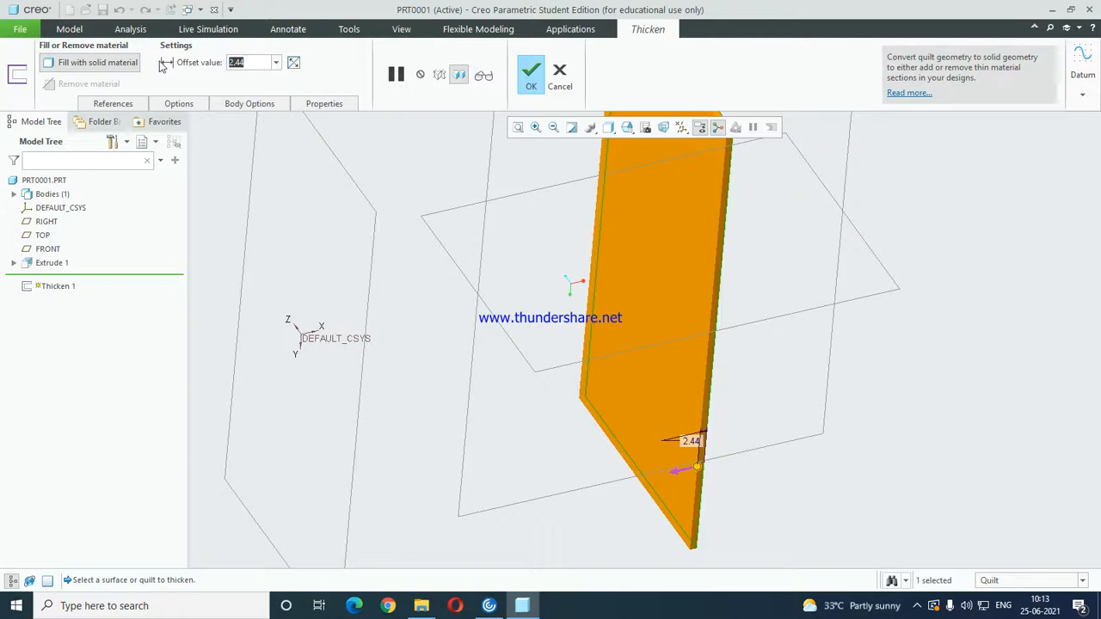
type("5")
key("Return")
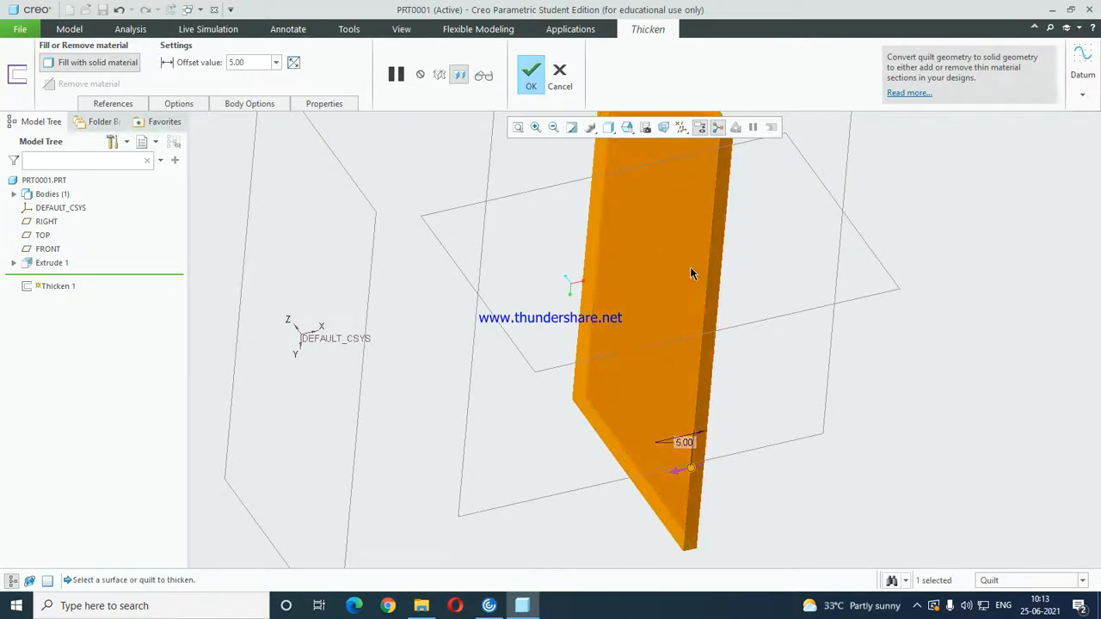
middle_click(688, 266)
key("ctrl+d")
Delete the thicken feature from the part.
right_click(60, 277)
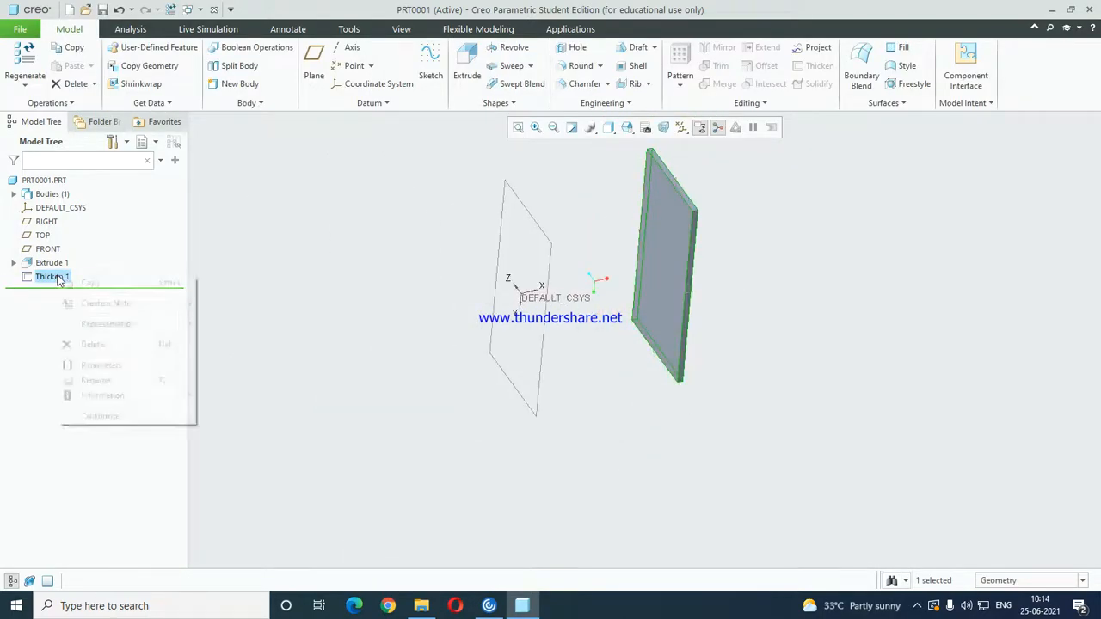
left_click(91, 349)
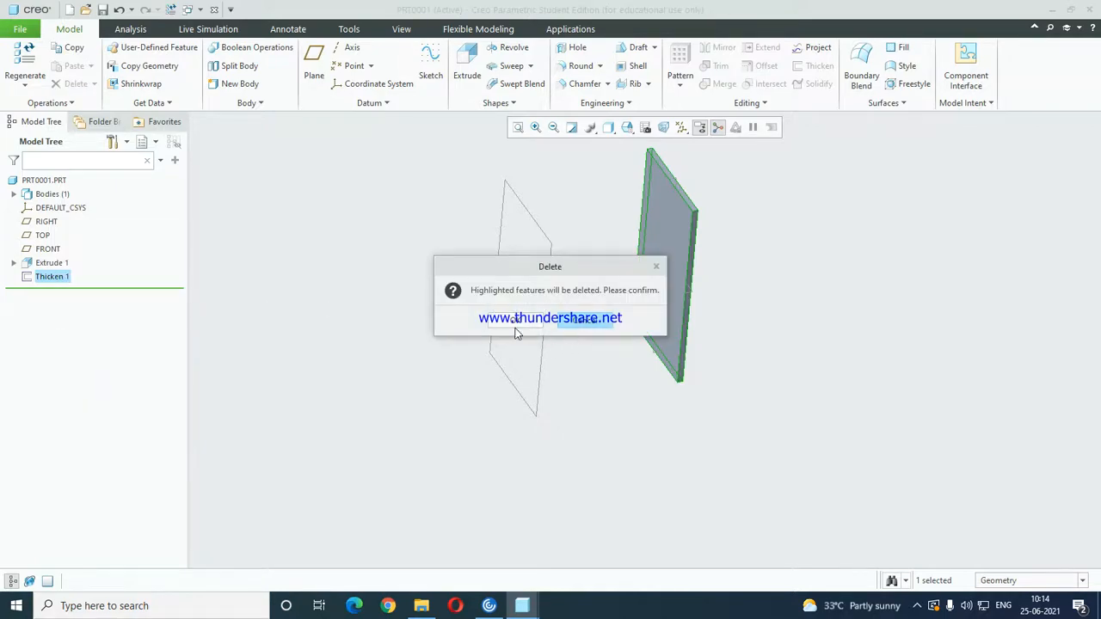
left_click(514, 326)
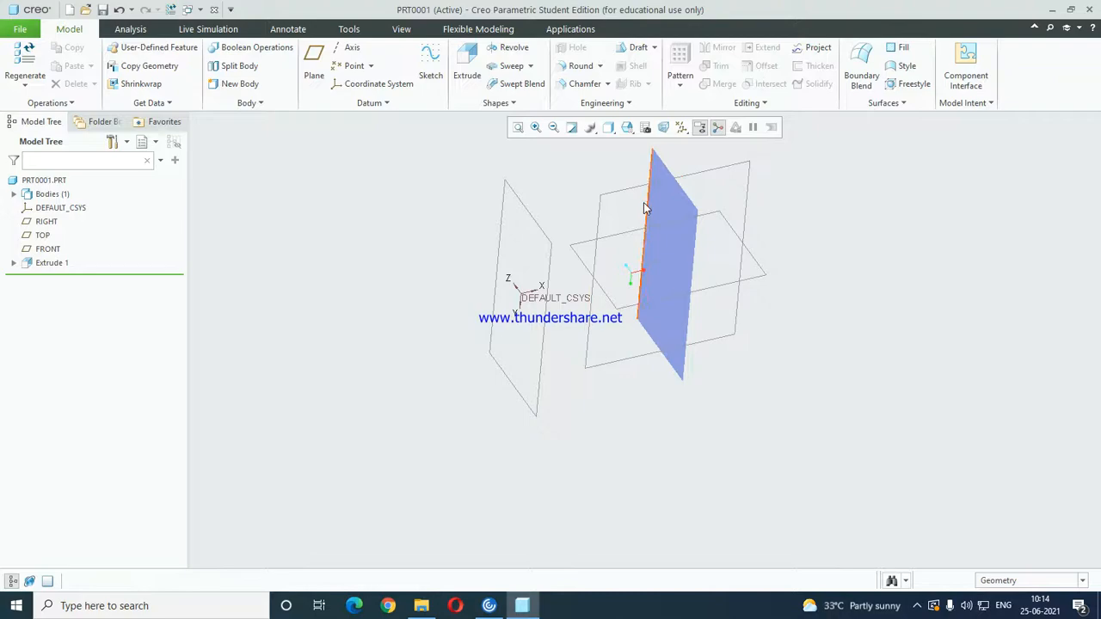
Start an extrusion sketch on the RIGHT plane and add the existing surface's two long edges as sketch references.
left_click(547, 242)
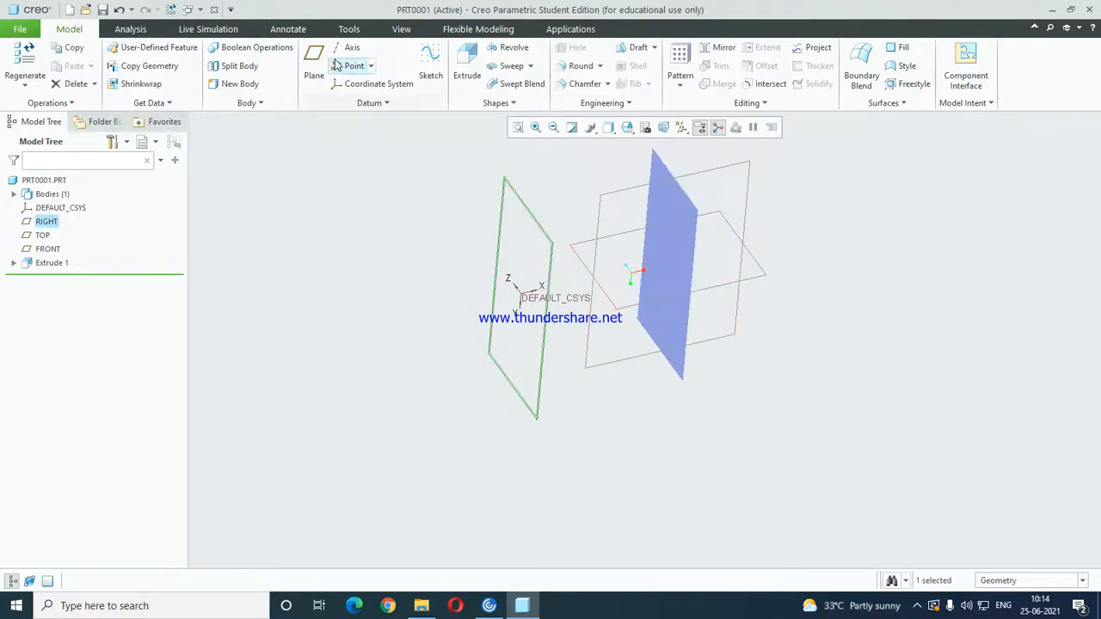
left_click(441, 57)
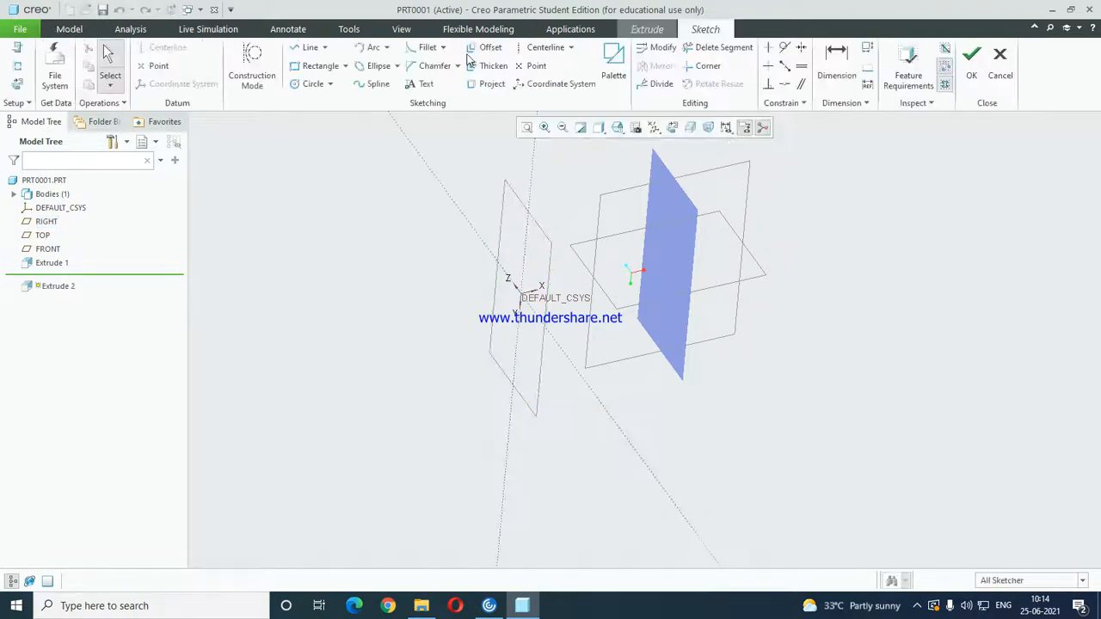
left_click(672, 128)
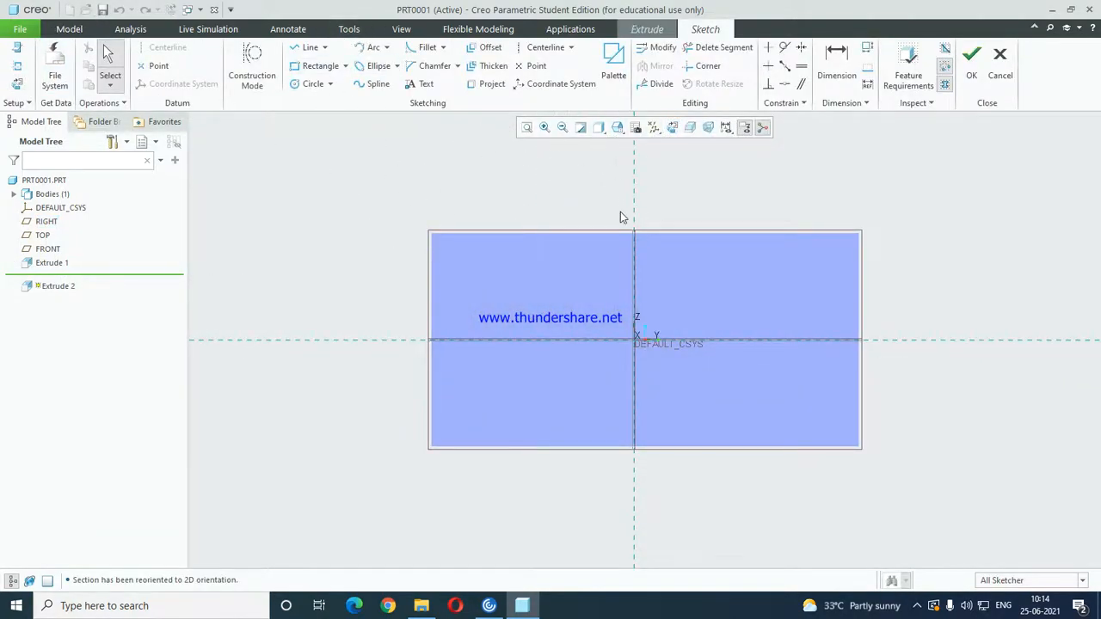
right_click(673, 230)
left_click(713, 280)
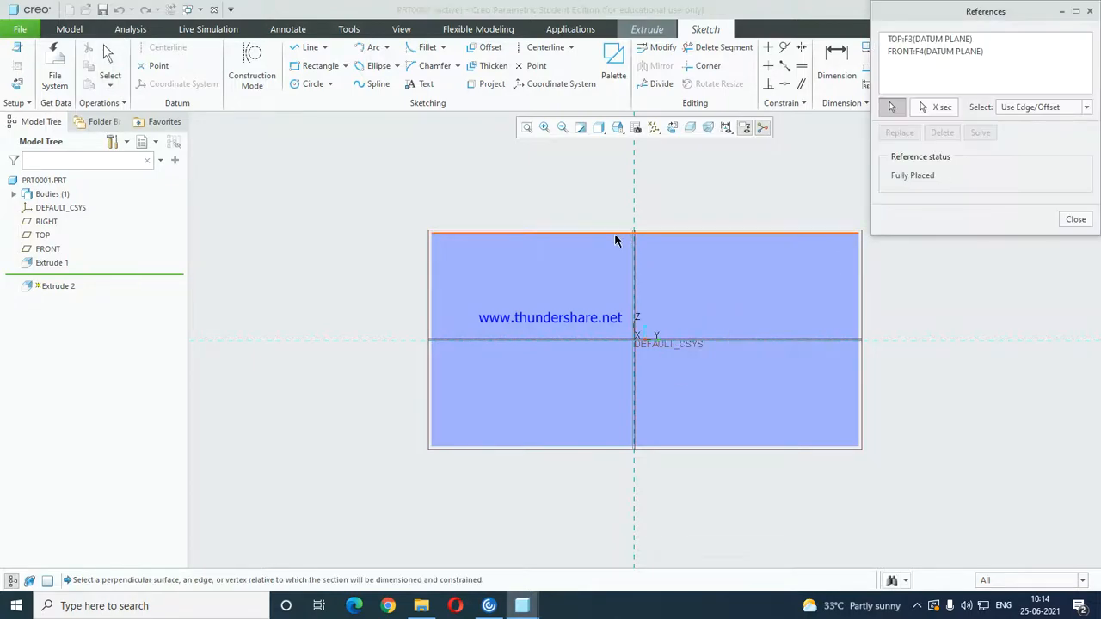
left_click(595, 448)
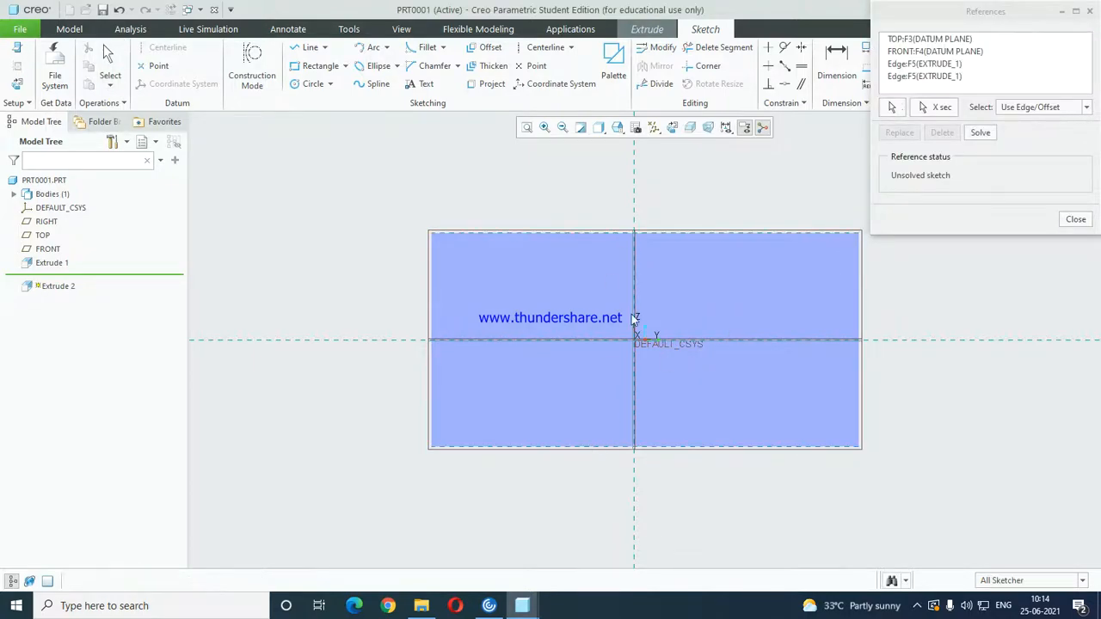
Draw a vertical line through the origin between the two referenced edges and finish the sketch.
left_click(312, 48)
left_click(634, 232)
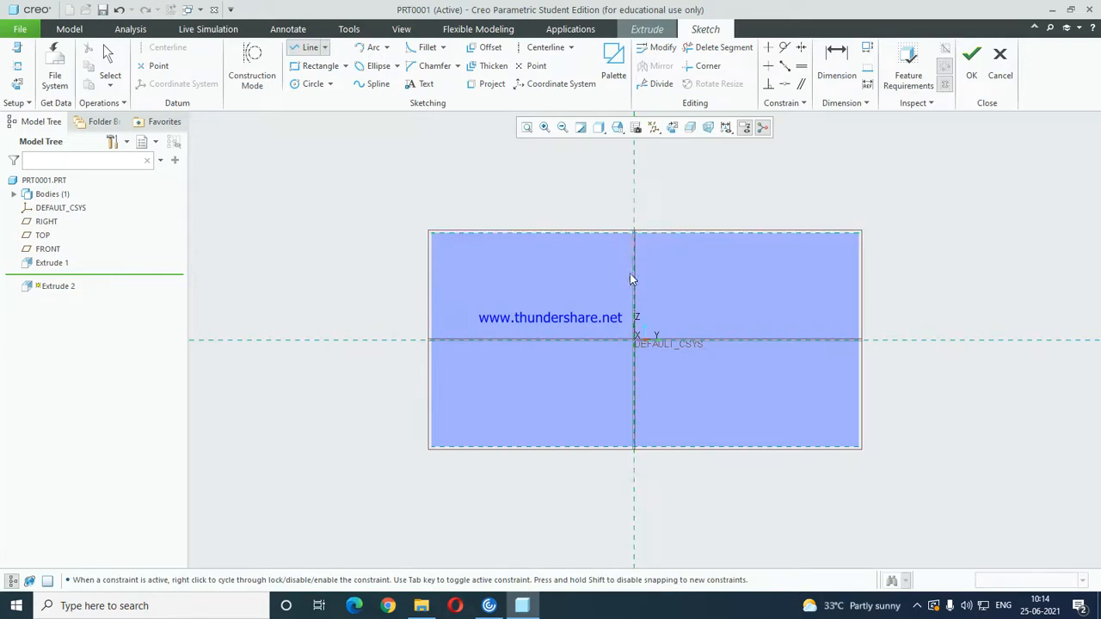
left_click(634, 448)
middle_click(769, 356)
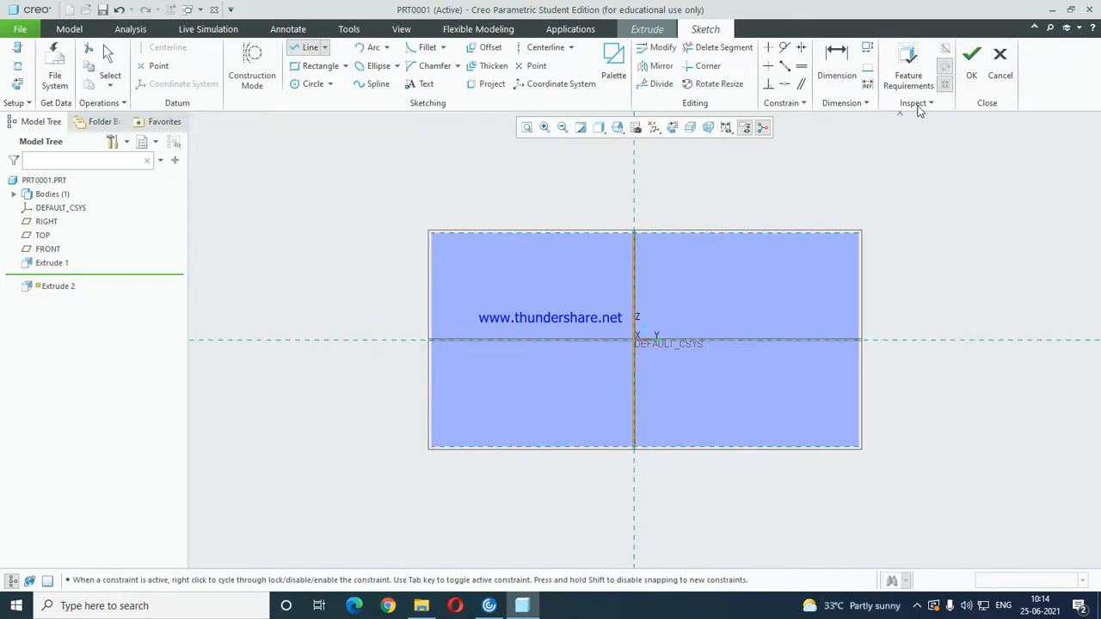
left_click(971, 53)
left_click(684, 332)
left_click(975, 68)
Extrude the line as a surface to a depth of about 174, passing through the first surface.
left_click(635, 333)
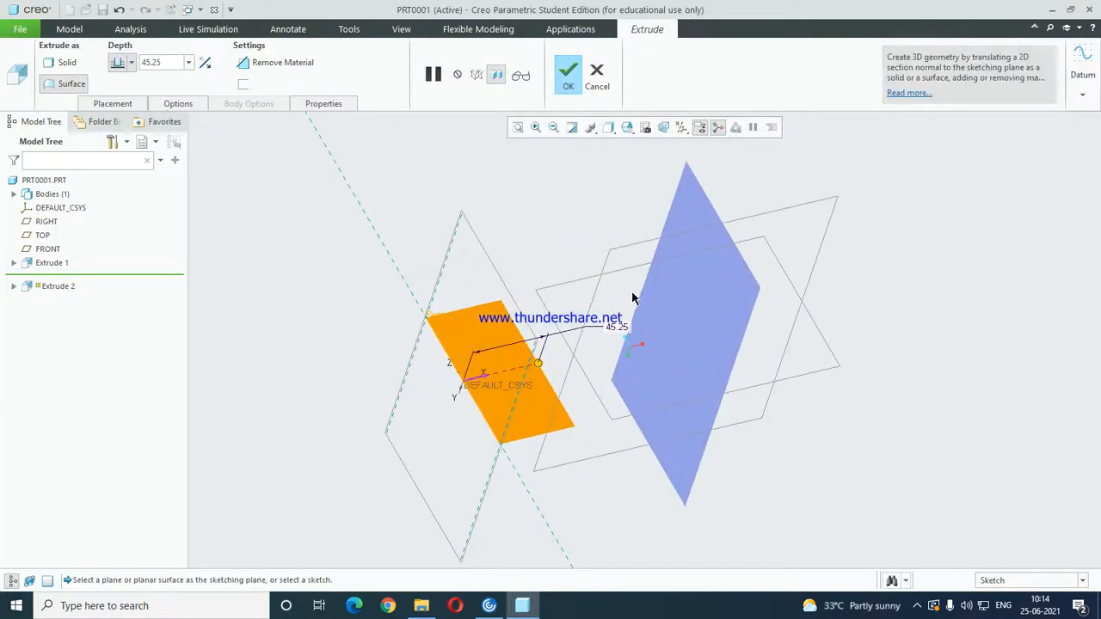
middle_click_drag(633, 298, 641, 308)
left_click_drag(523, 357, 763, 335)
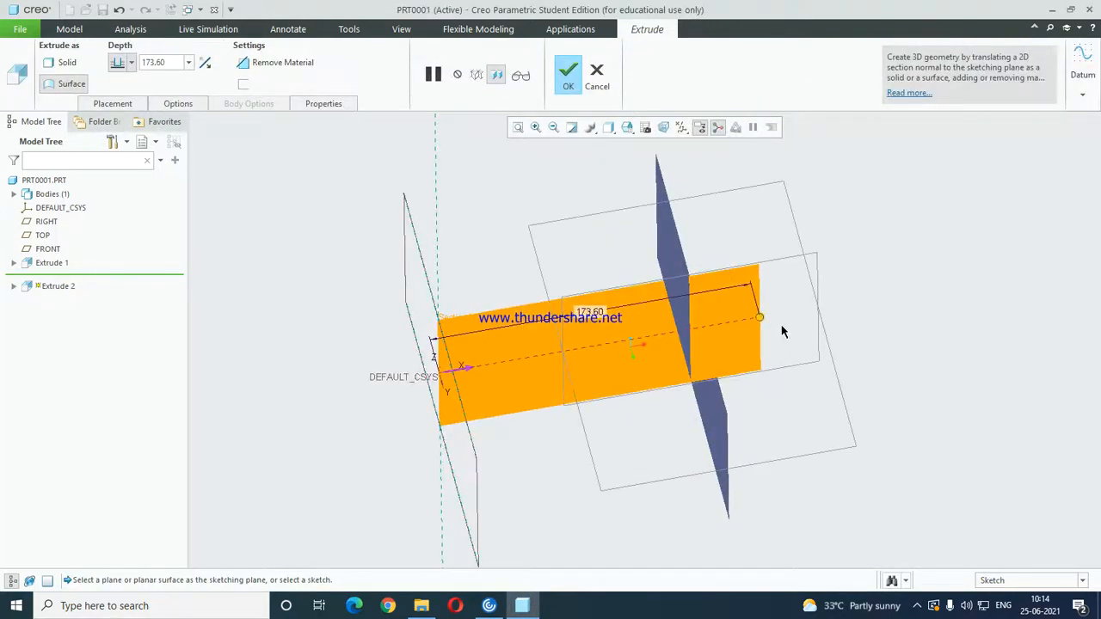
middle_click(782, 332)
Merge the two crossing extruded surfaces into a single L-shaped quilt.
middle_click_drag(779, 328, 713, 251)
left_click(655, 297)
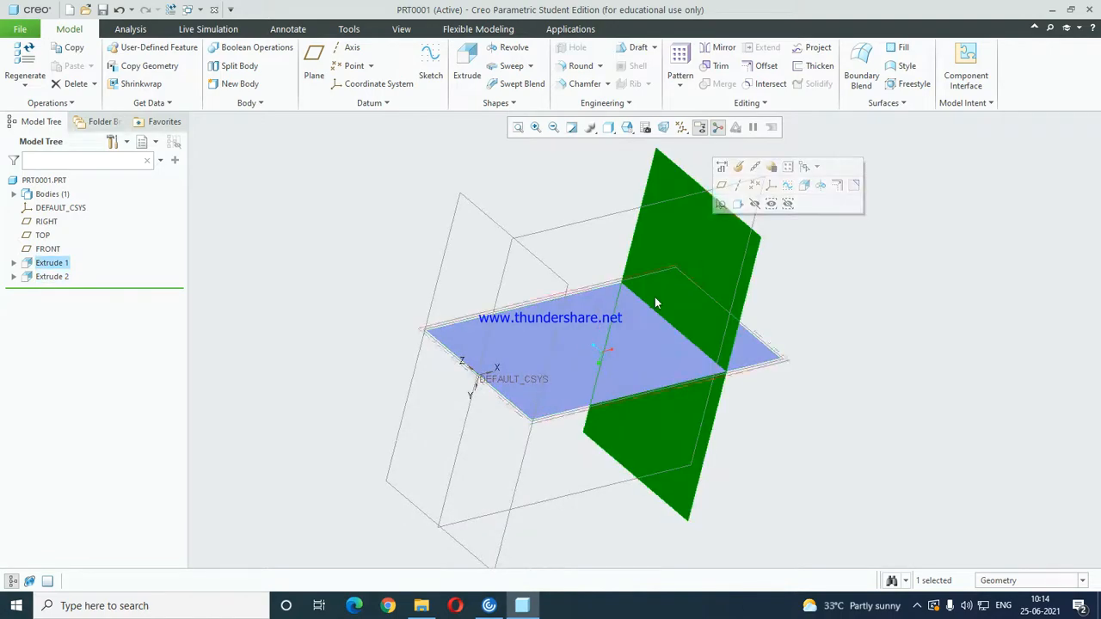
left_click(654, 301, "ctrl")
left_click(724, 83)
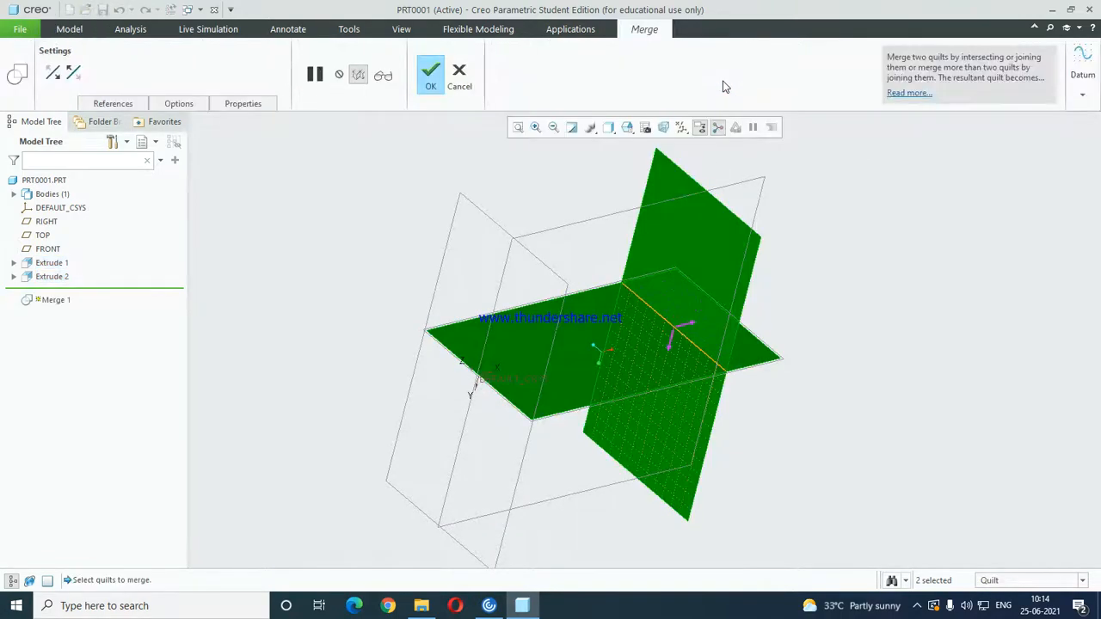
middle_click(688, 335)
middle_click_drag(727, 339, 669, 390)
left_click(874, 303)
Set the selection filter to Quilt, select the merged quilt to check it, and clear the selection.
left_click(58, 277)
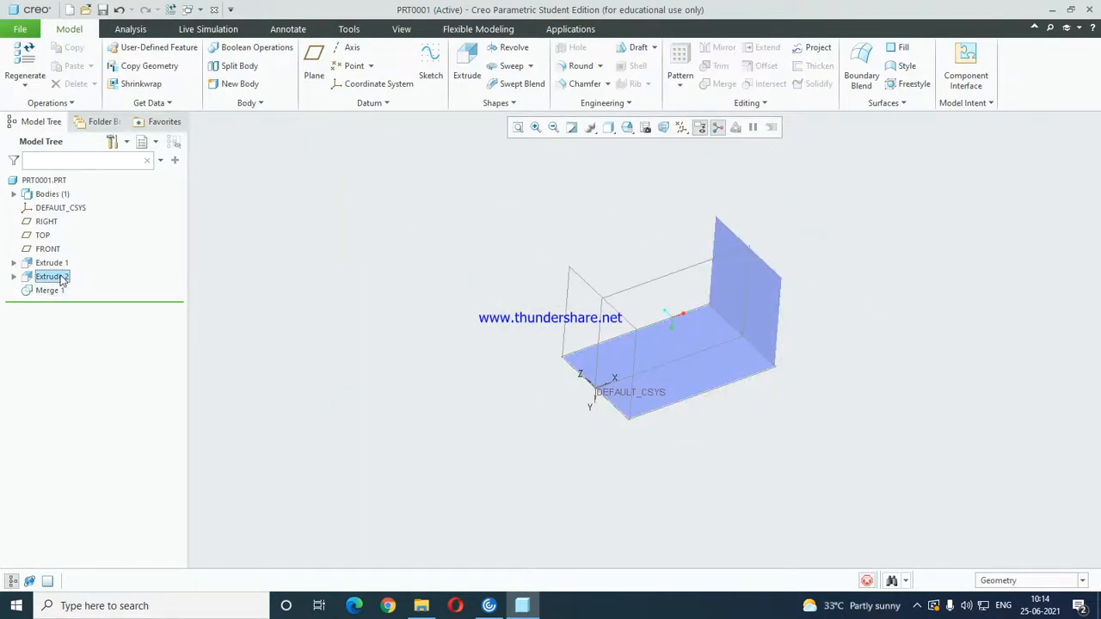
left_click(735, 371)
left_click(1024, 581)
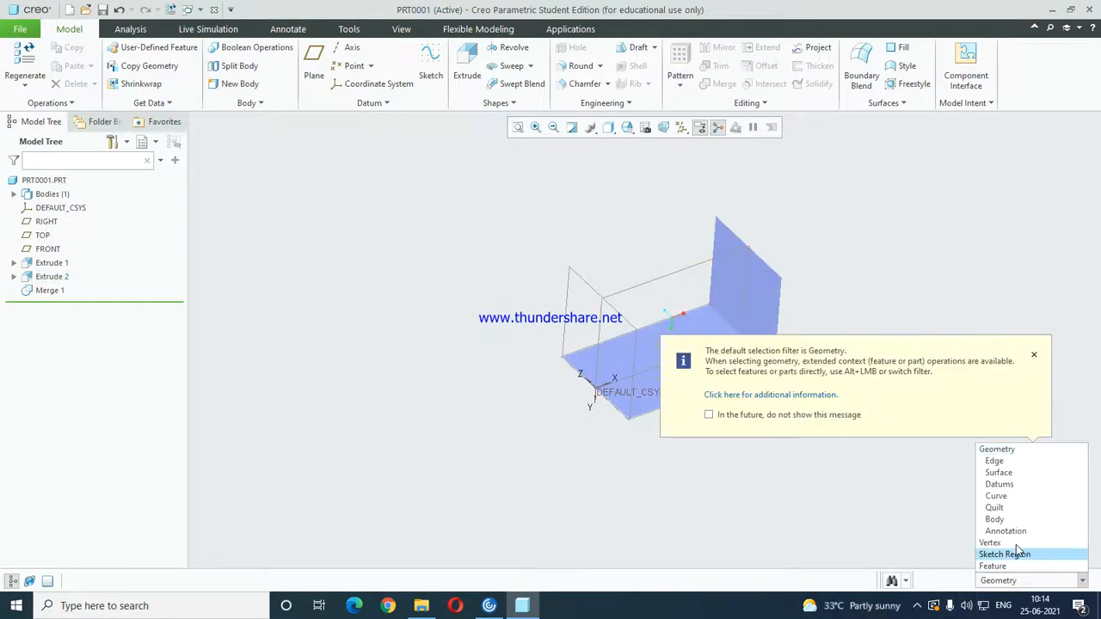
left_click(996, 507)
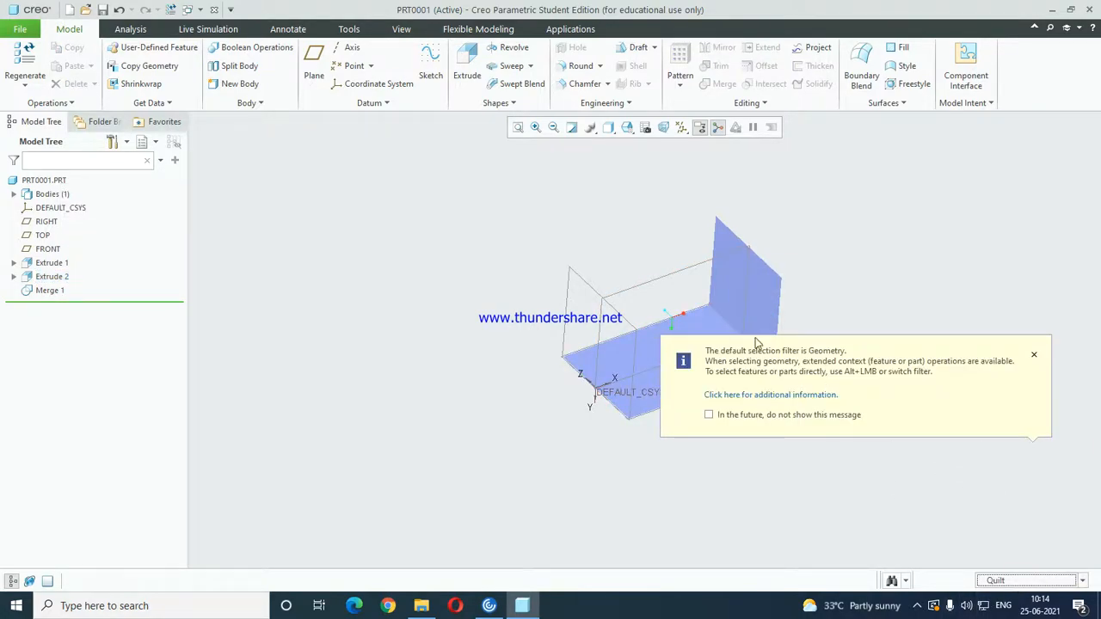
left_click(748, 291)
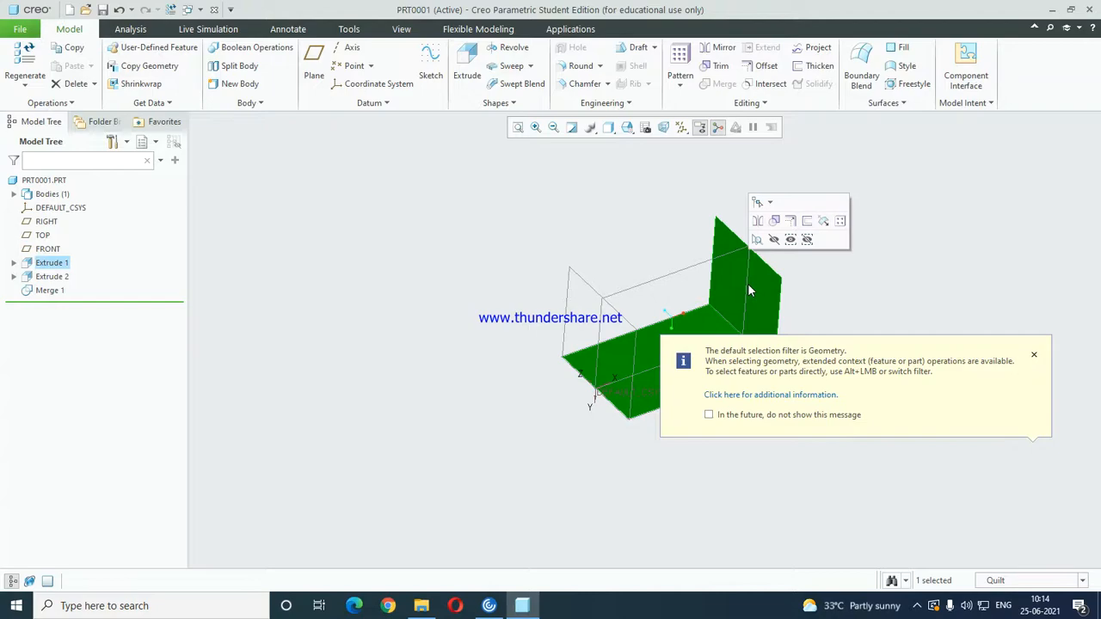
left_click(1033, 355)
left_click(142, 311)
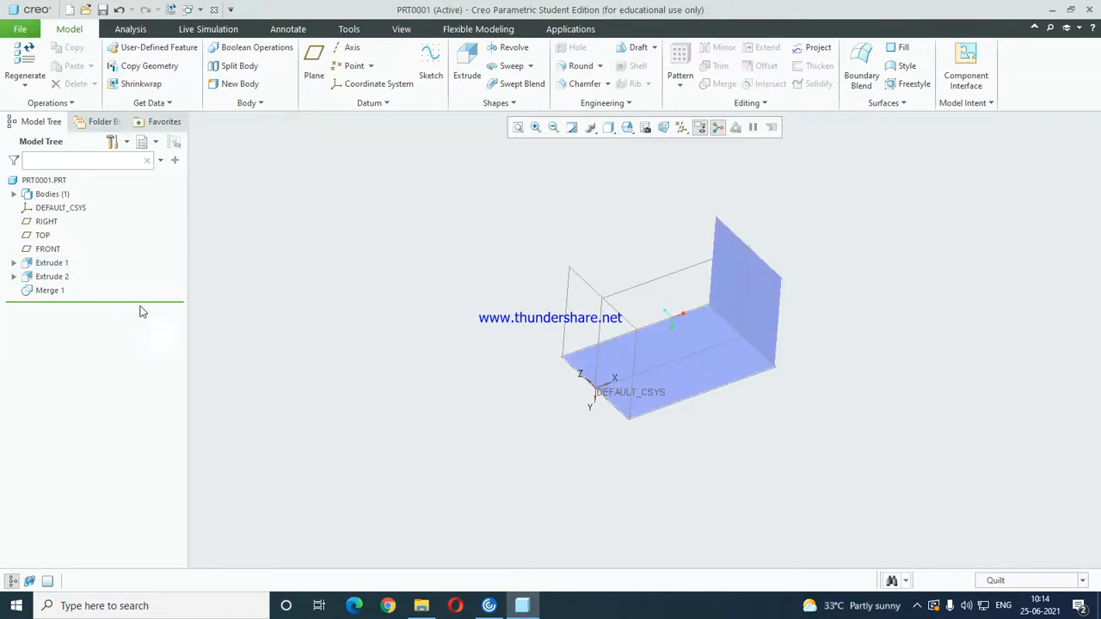
Delete the merge feature.
left_click(49, 291)
key("Delete")
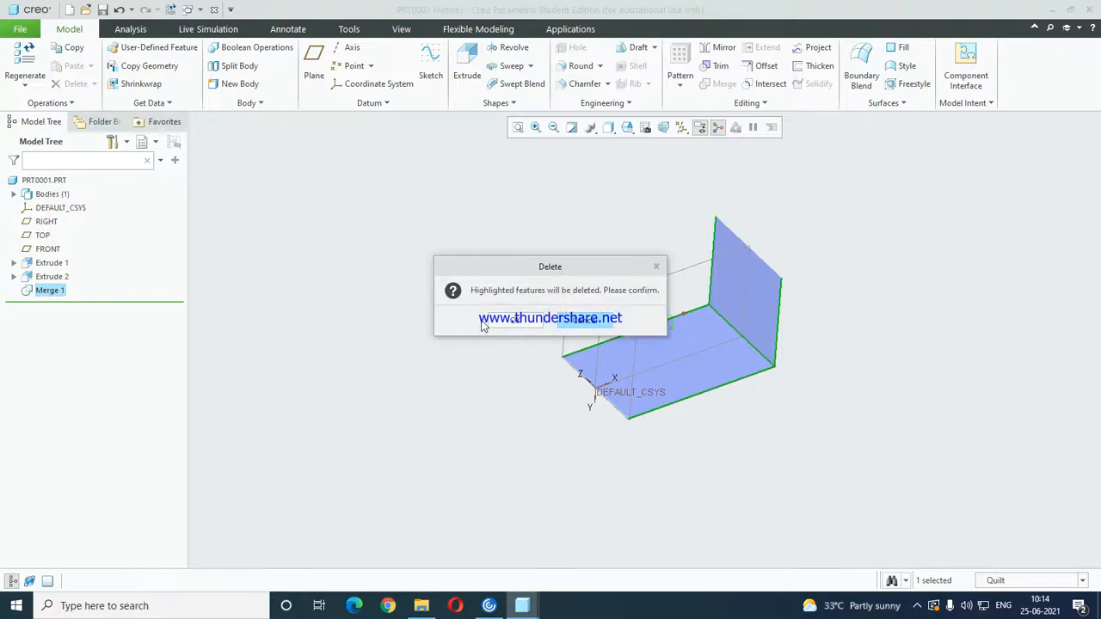
key("Return")
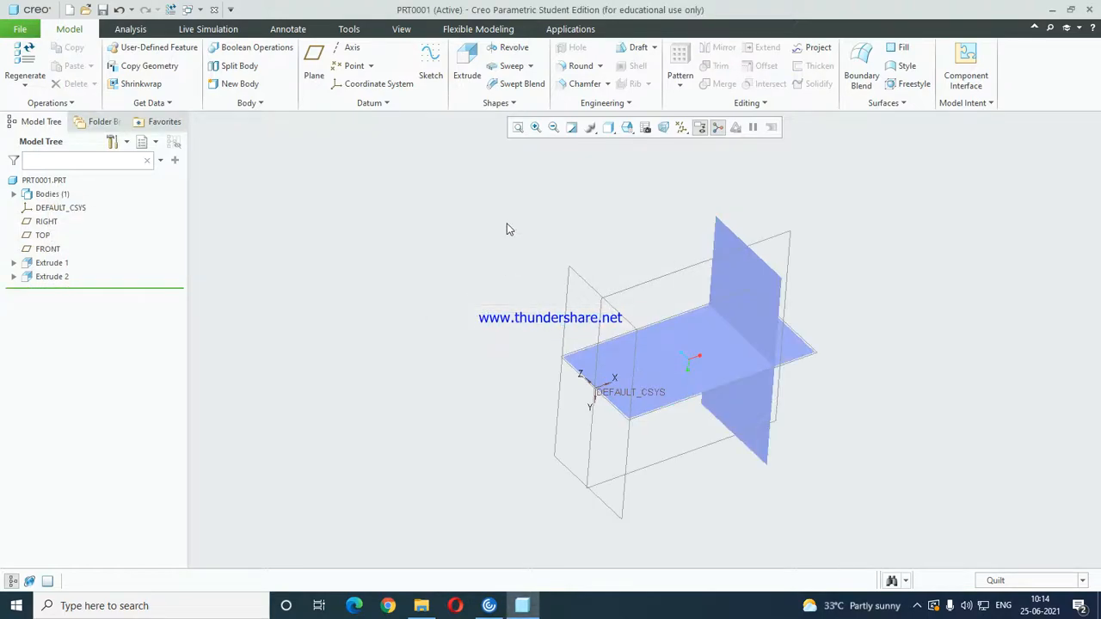
Intersect the two extruded quilts to create a curve where they cross.
left_click(741, 288)
left_click(683, 341, "ctrl")
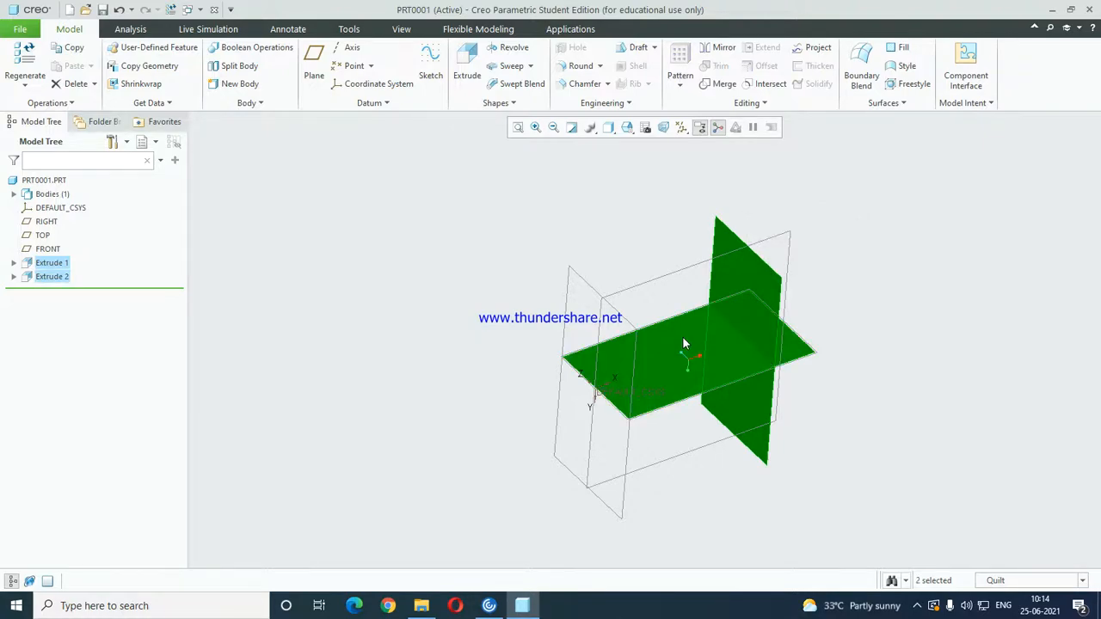
left_click(752, 84)
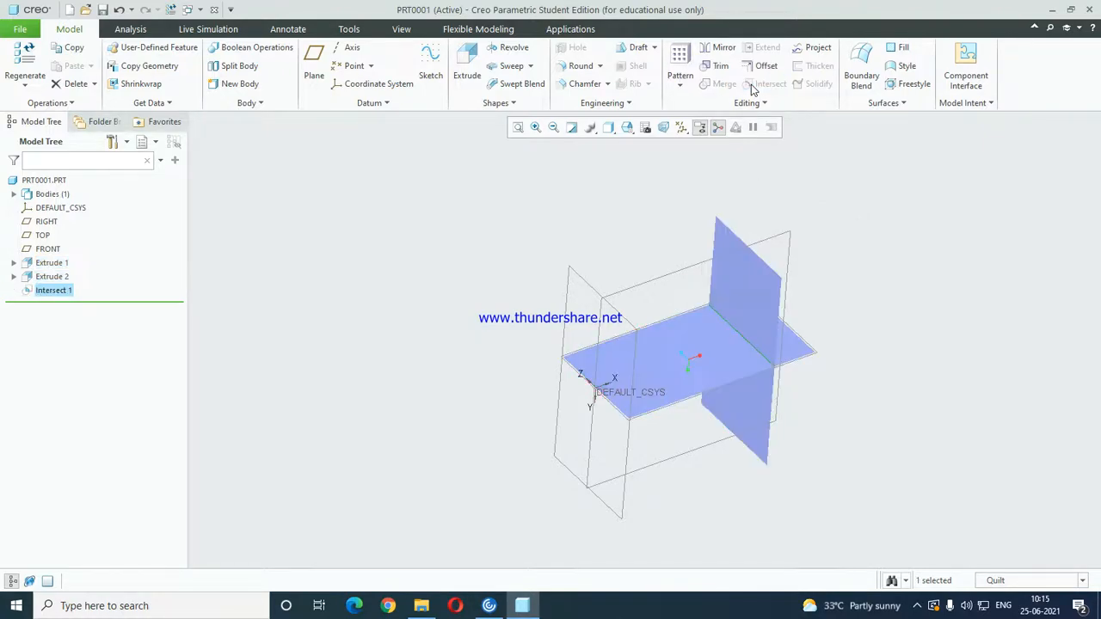
scroll(739, 323, "down", 4)
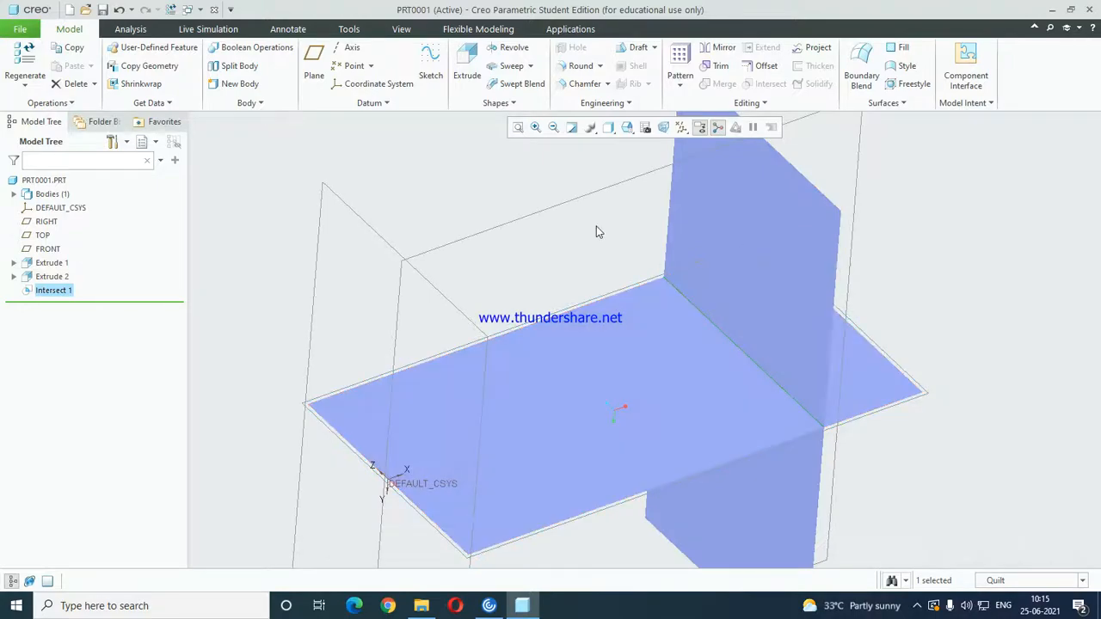
left_click(604, 233)
scroll(826, 391, "up", 4)
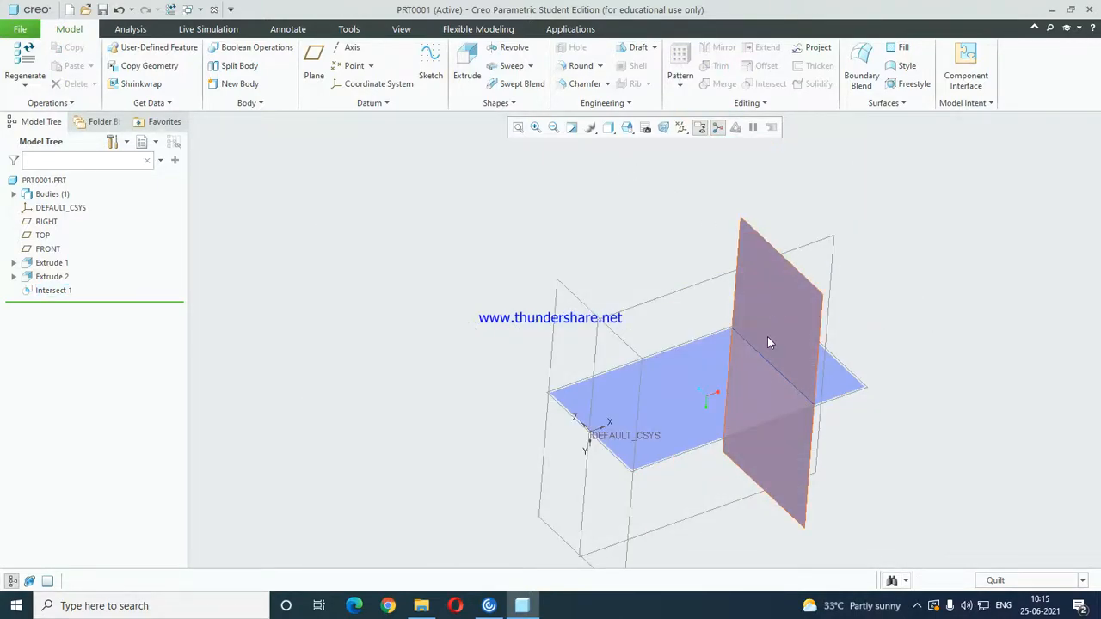
Delete the intersection curve together with the second extruded surface.
left_click(36, 294)
left_click(48, 278, "ctrl")
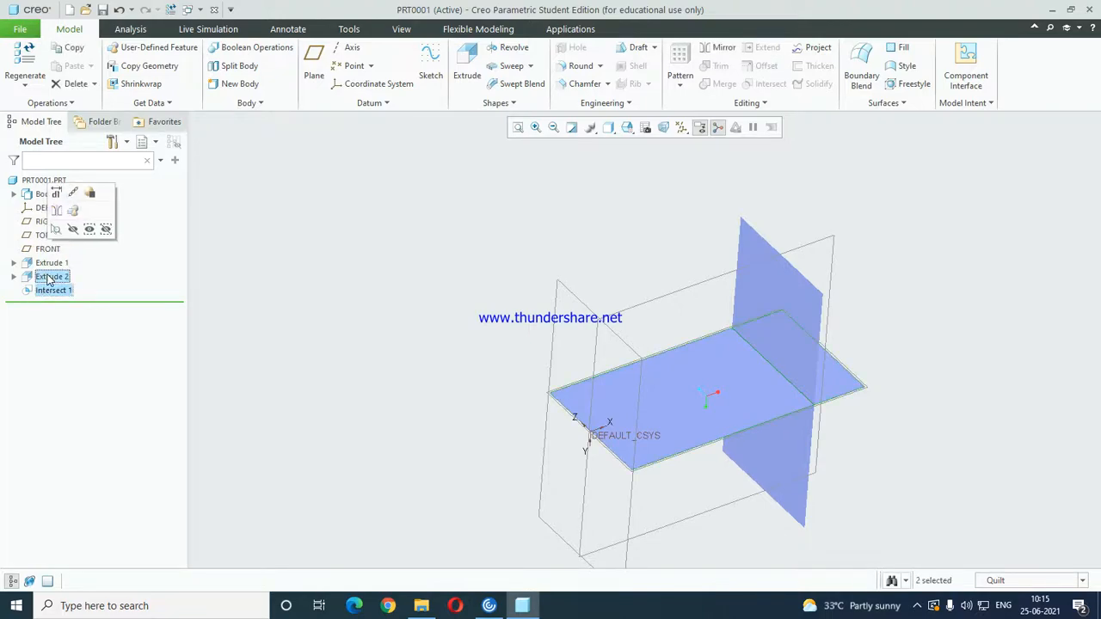
key("Delete")
left_click(520, 322)
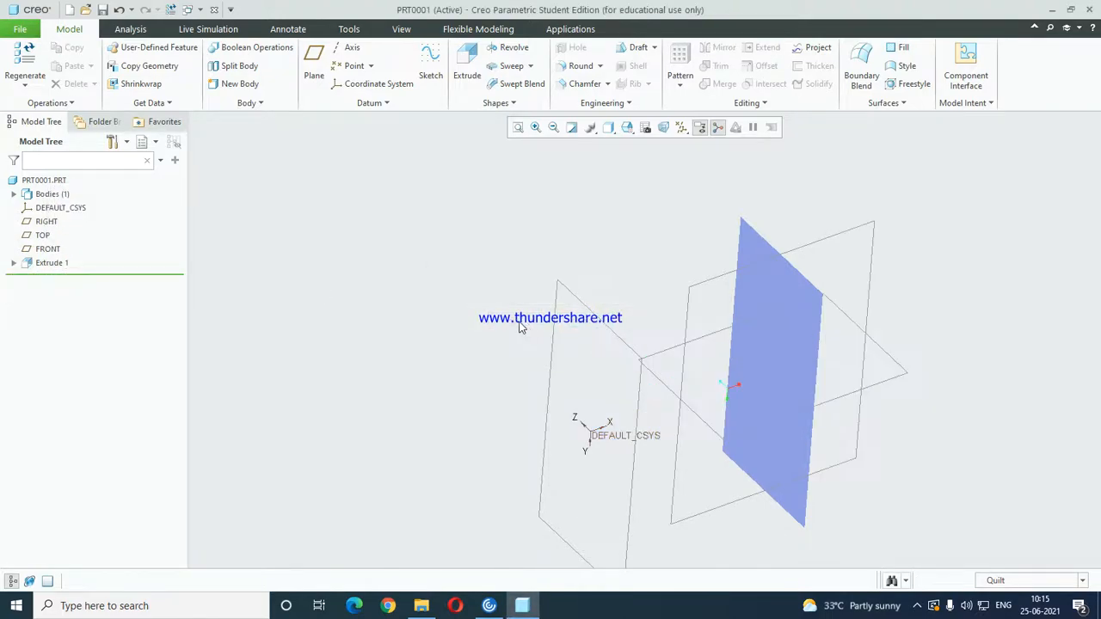
Delete the remaining extruded surface.
scroll(439, 315, "down", 3)
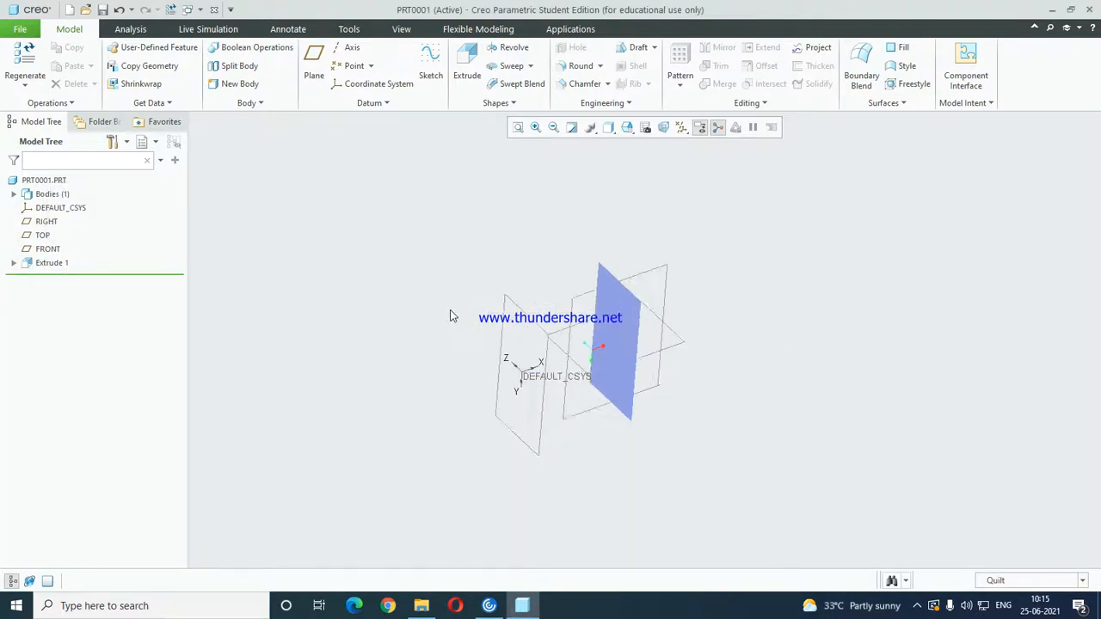
left_click(628, 327)
key("Delete")
left_click(531, 331)
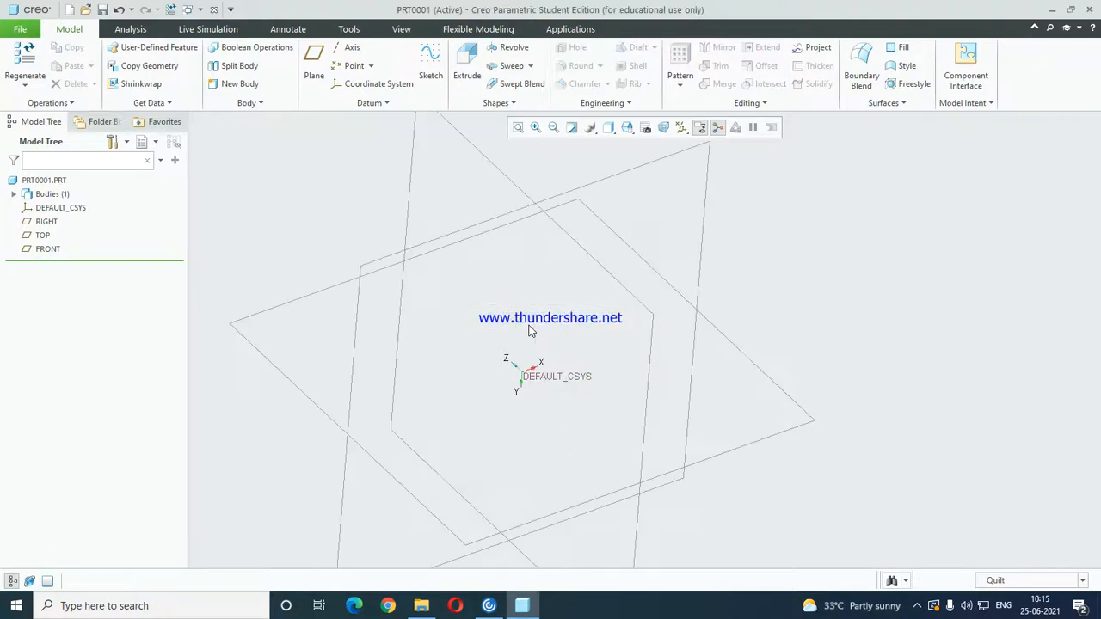
Sketch a rectangle about 236 by 258 around the origin on the FRONT plane as the profile for a new extrusion.
scroll(800, 286, "down", 5)
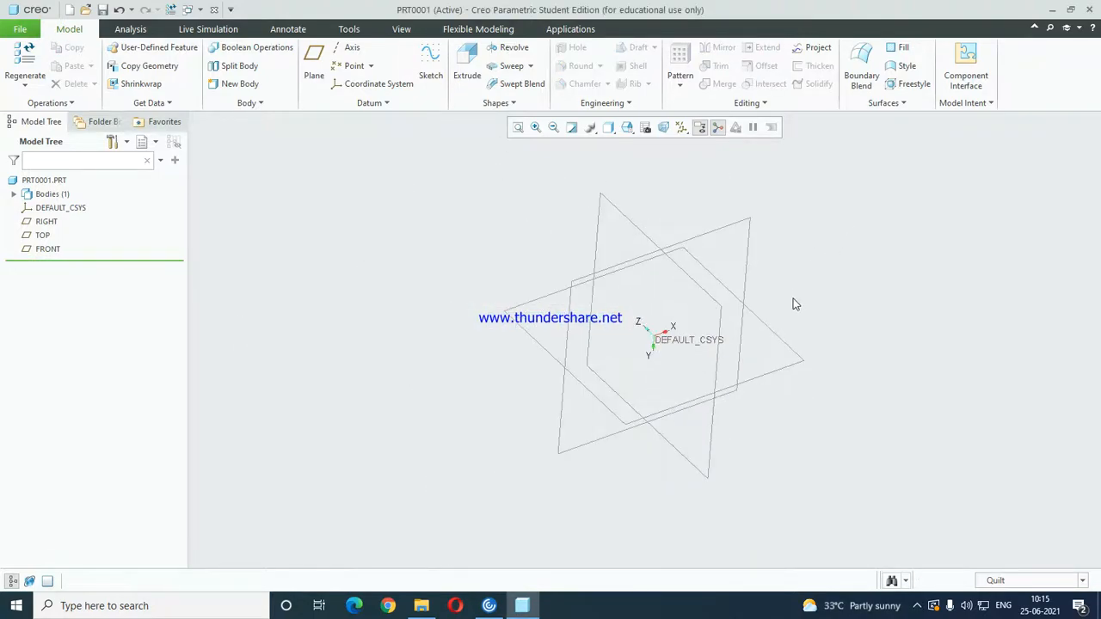
left_click(467, 64)
left_click(113, 103)
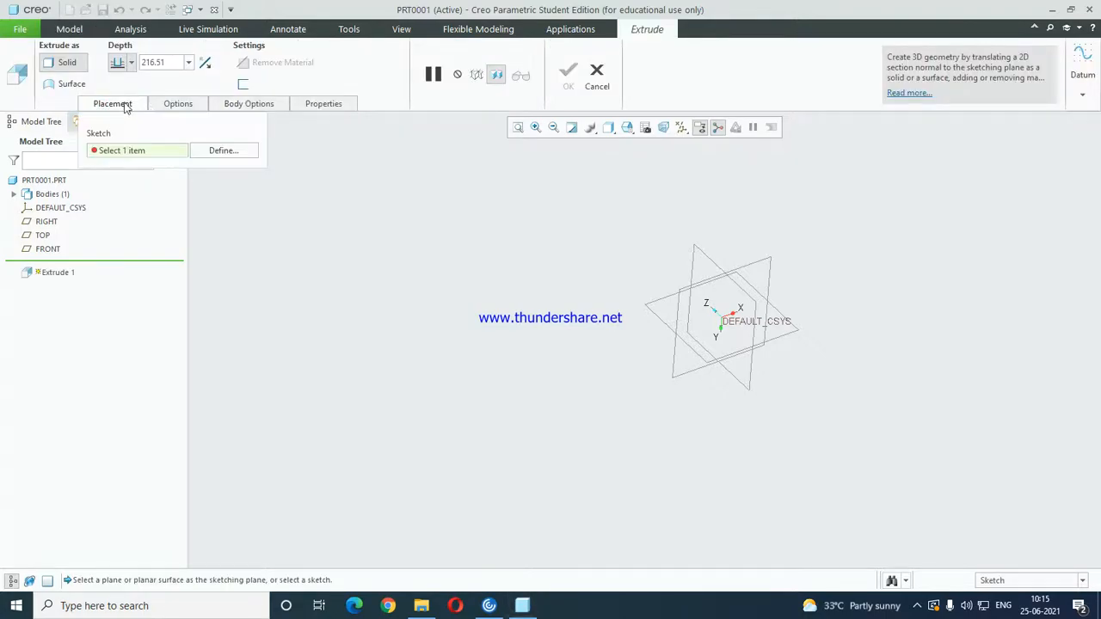
left_click(222, 151)
left_click(47, 249)
left_click(1025, 311)
left_click(672, 128)
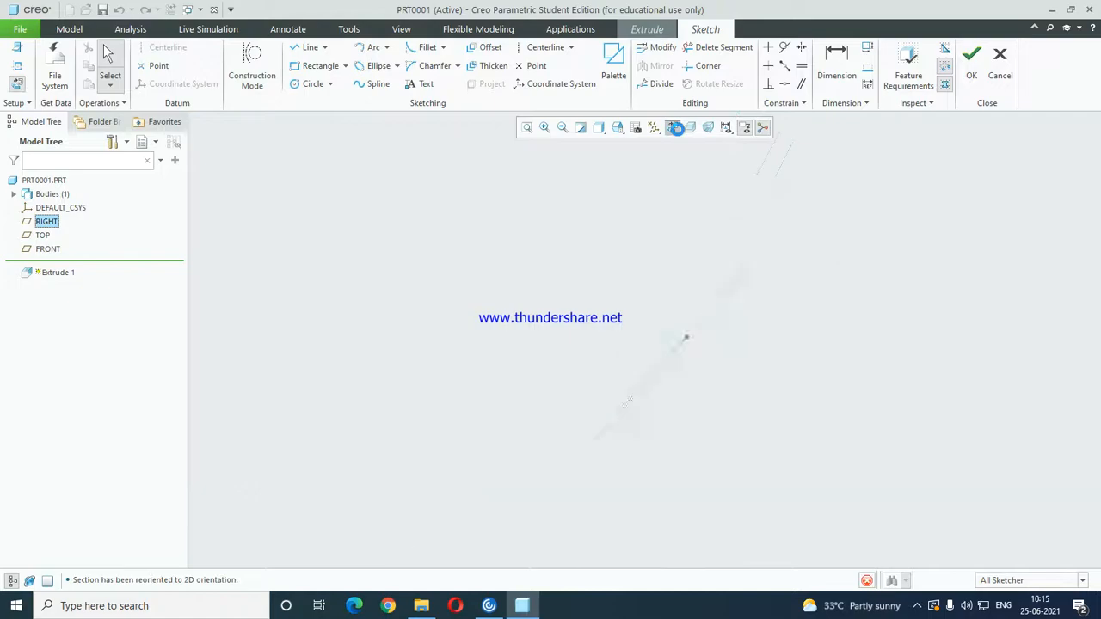
left_click(315, 66)
left_click(557, 246)
left_click(727, 431)
left_click(109, 61)
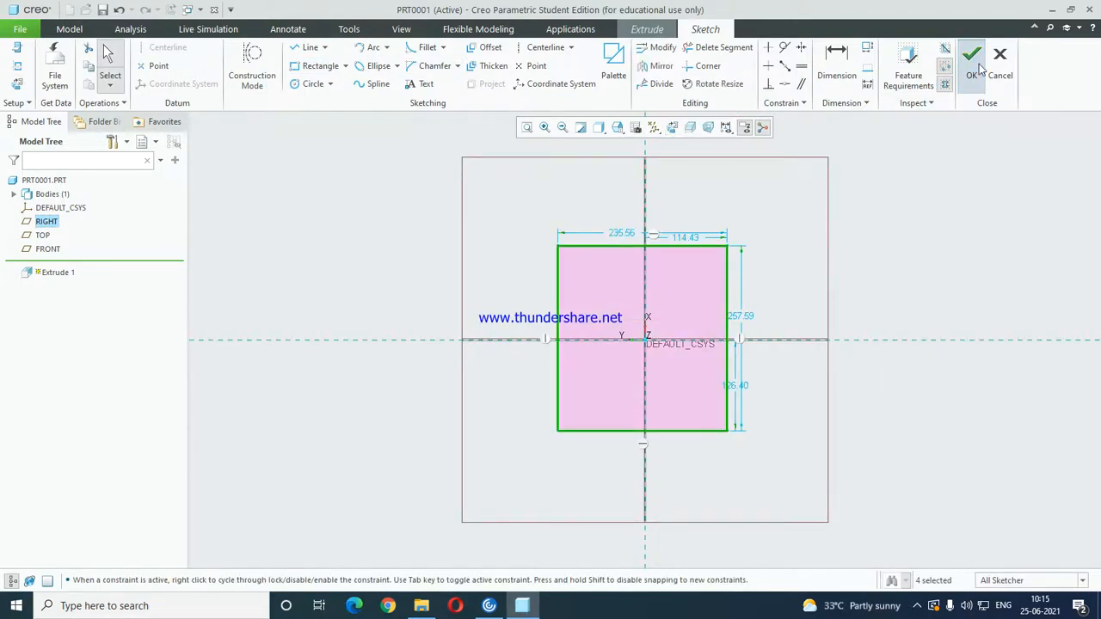
left_click(971, 61)
Extrude the rectangle as a surface with capped ends to a blind depth of 246.57.
left_click(62, 83)
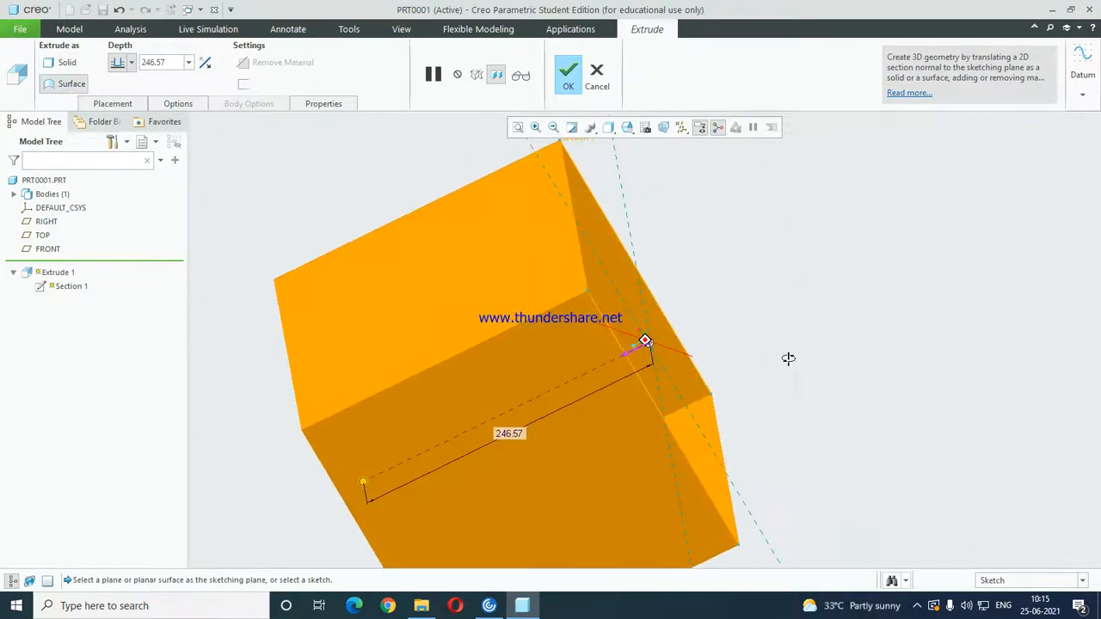
left_click(179, 103)
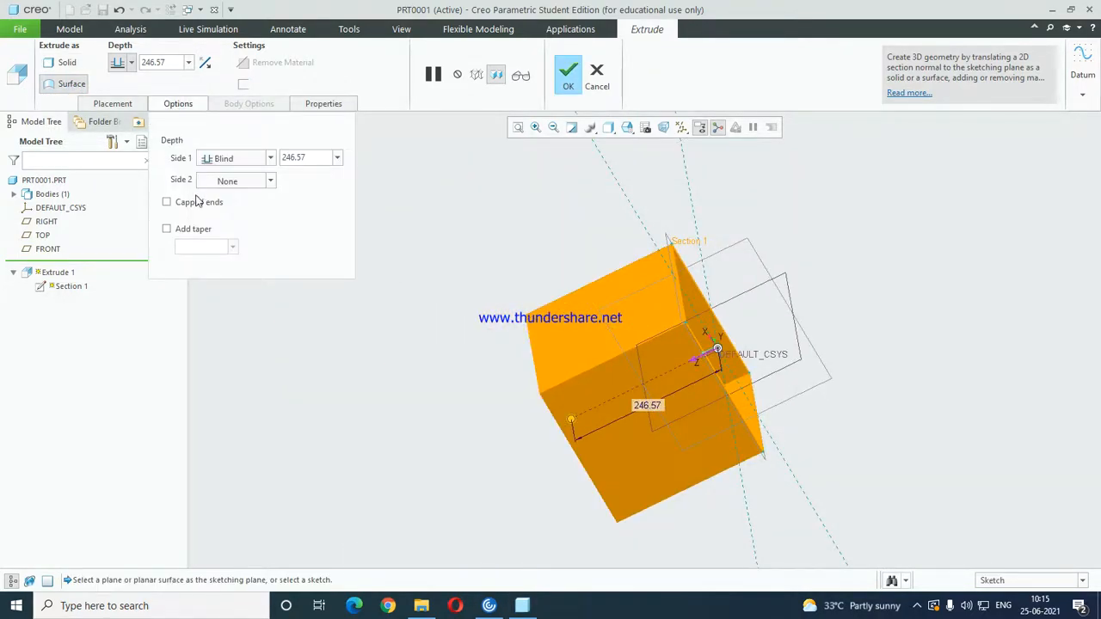
left_click(167, 202)
middle_click_drag(601, 352, 759, 374)
middle_click(716, 379)
Solidify the capped extruded quilt, filling it with solid material.
left_click(750, 395)
scroll(670, 411, "up", 2)
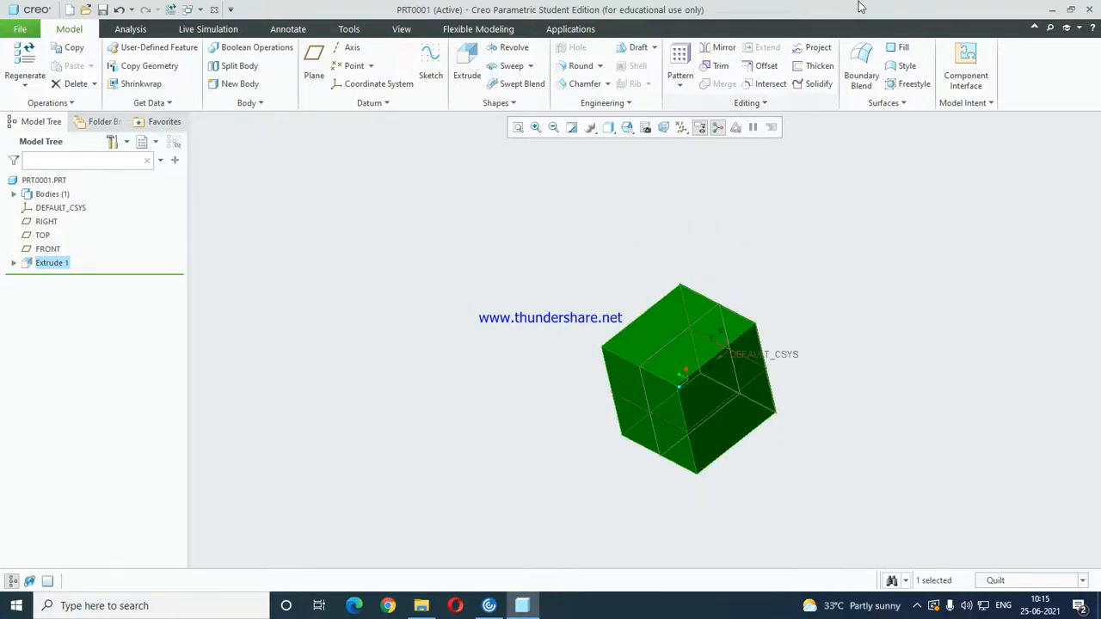
left_click(811, 86)
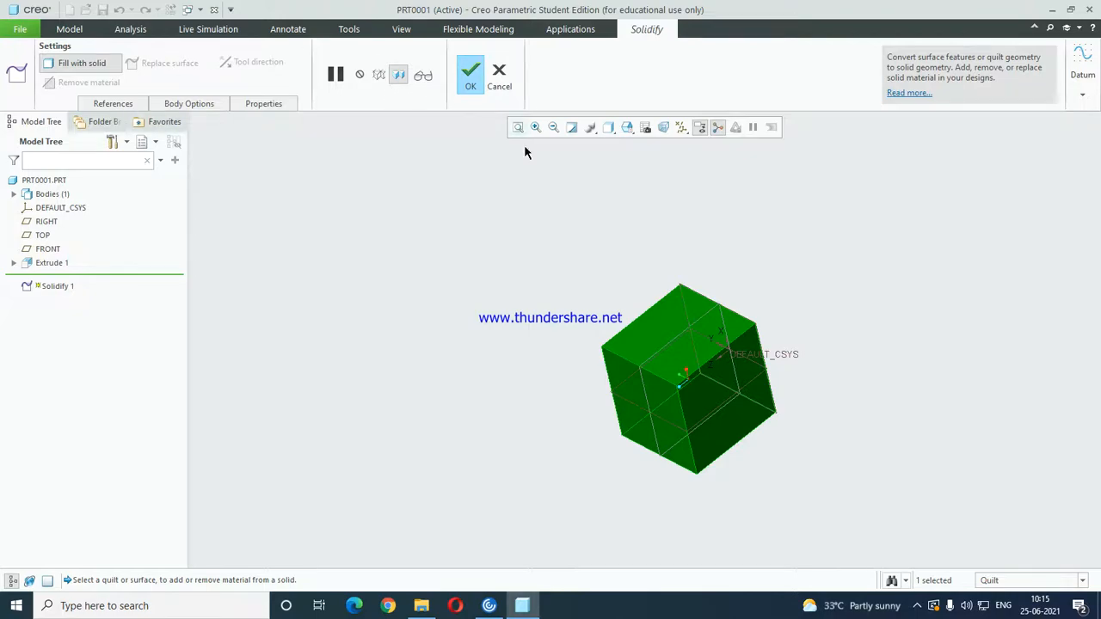
left_click(470, 74)
middle_click_drag(727, 332, 548, 209)
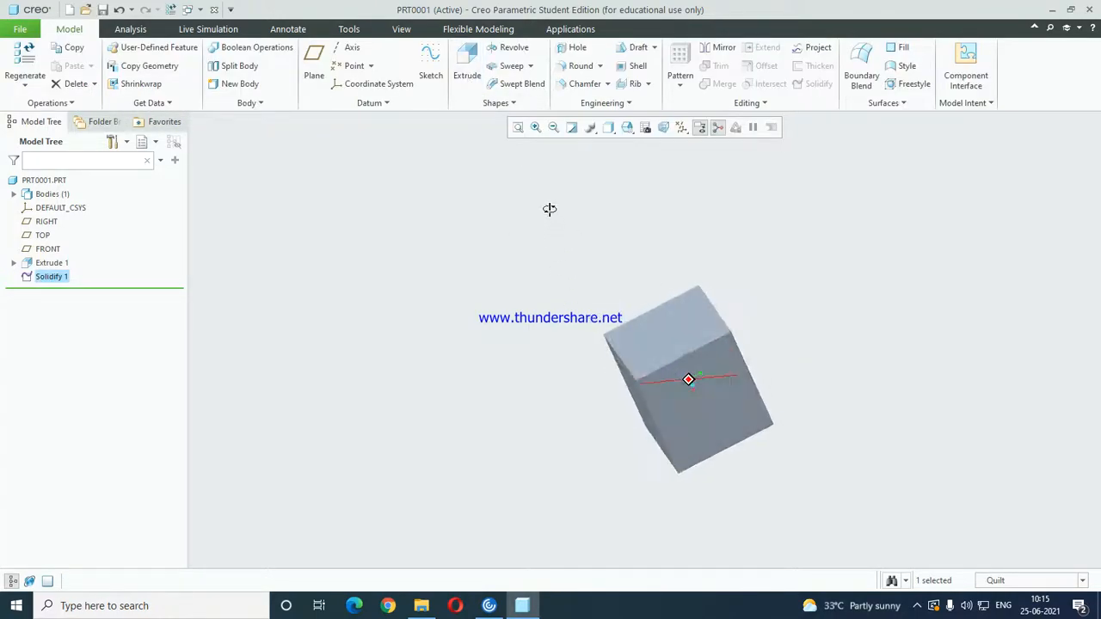
Set the selection filter to Geometry, dismiss the filter tip and inspect the solid block from several sides.
left_click(728, 413)
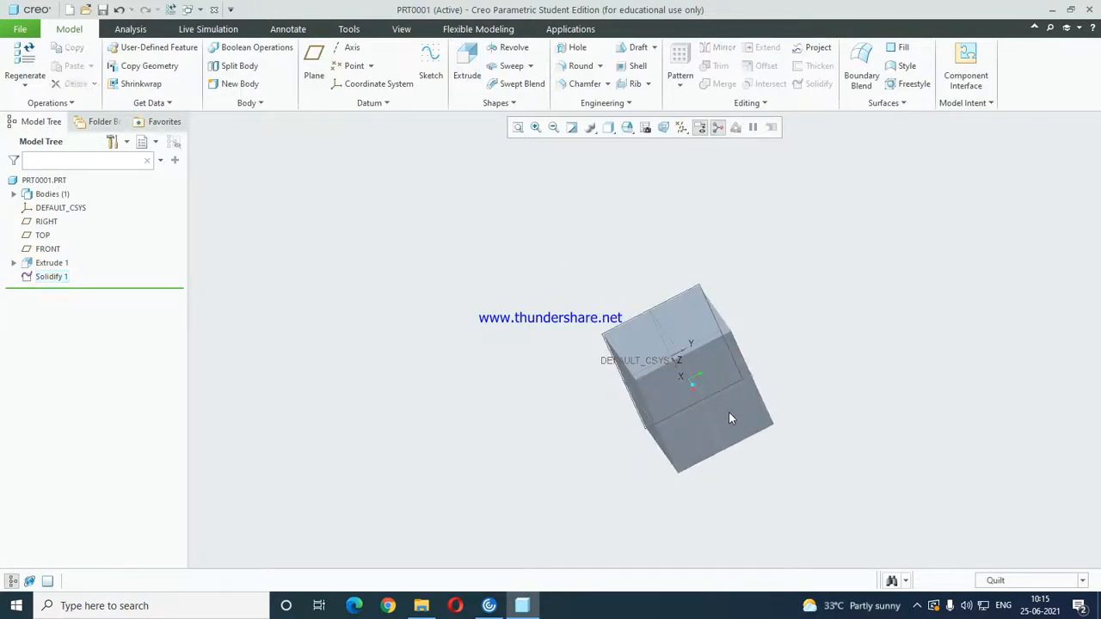
left_click(1002, 581)
left_click(1015, 449)
middle_click_drag(777, 474, 732, 468)
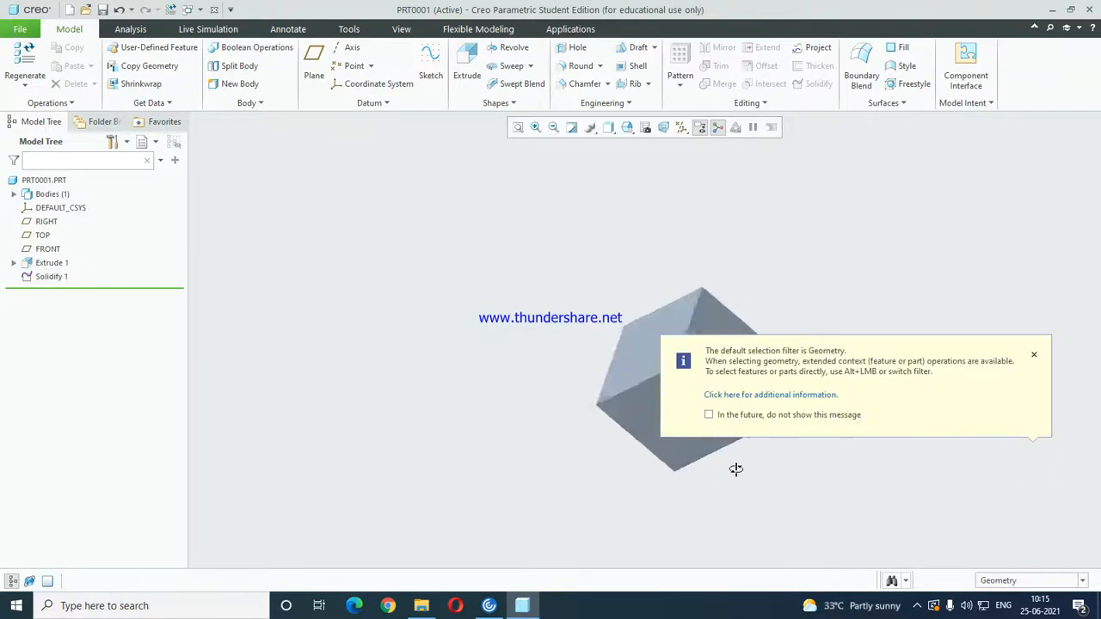
left_click(1034, 355)
middle_click_drag(738, 397, 438, 430)
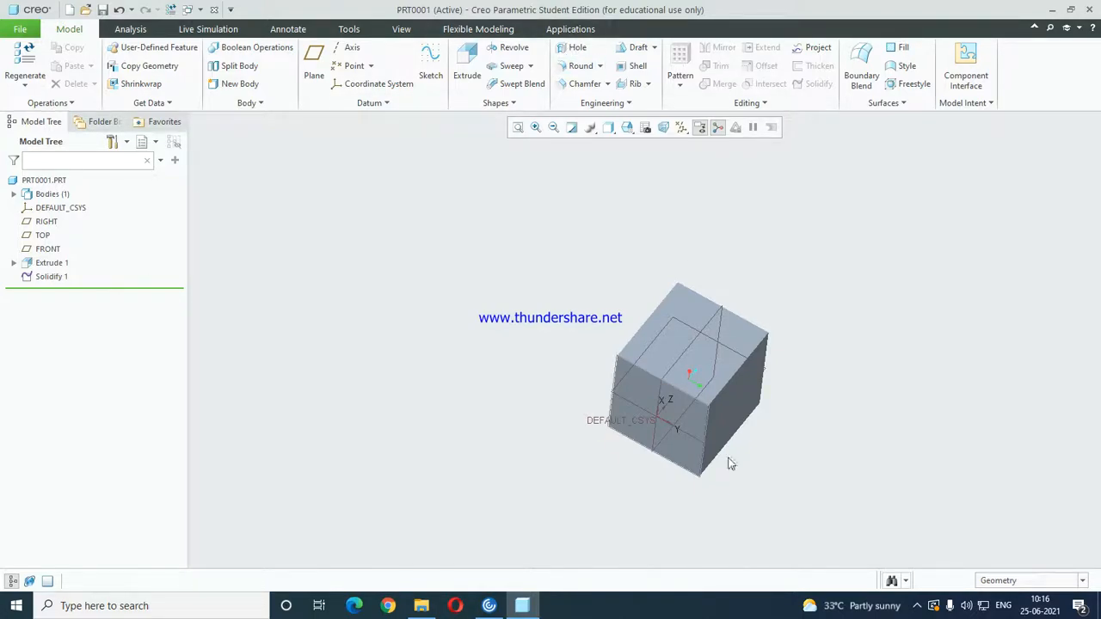
right_click(918, 611)
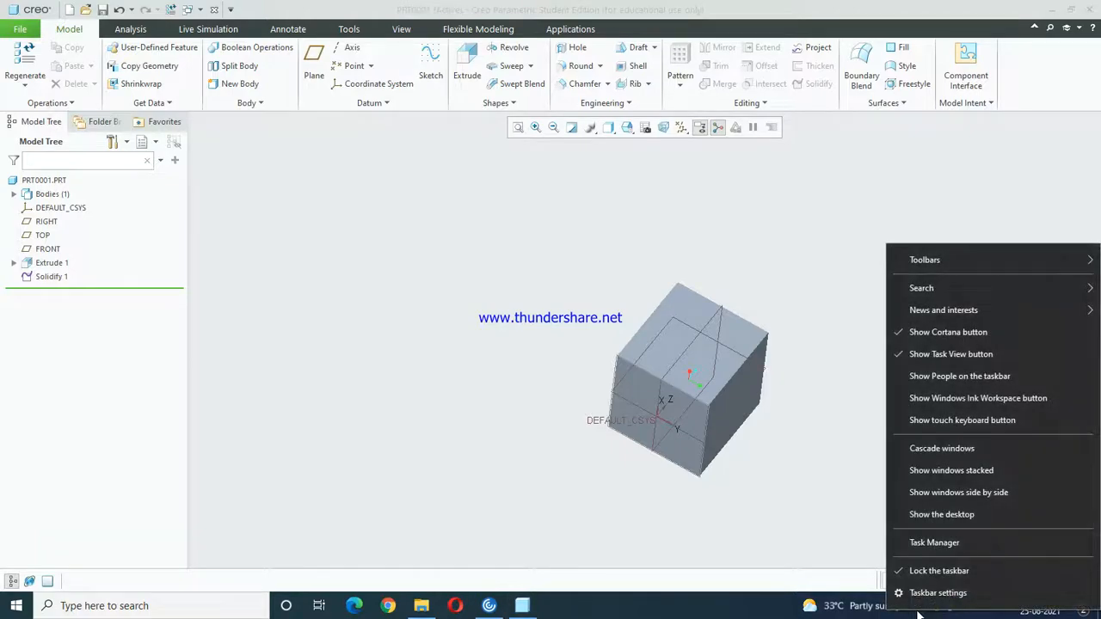